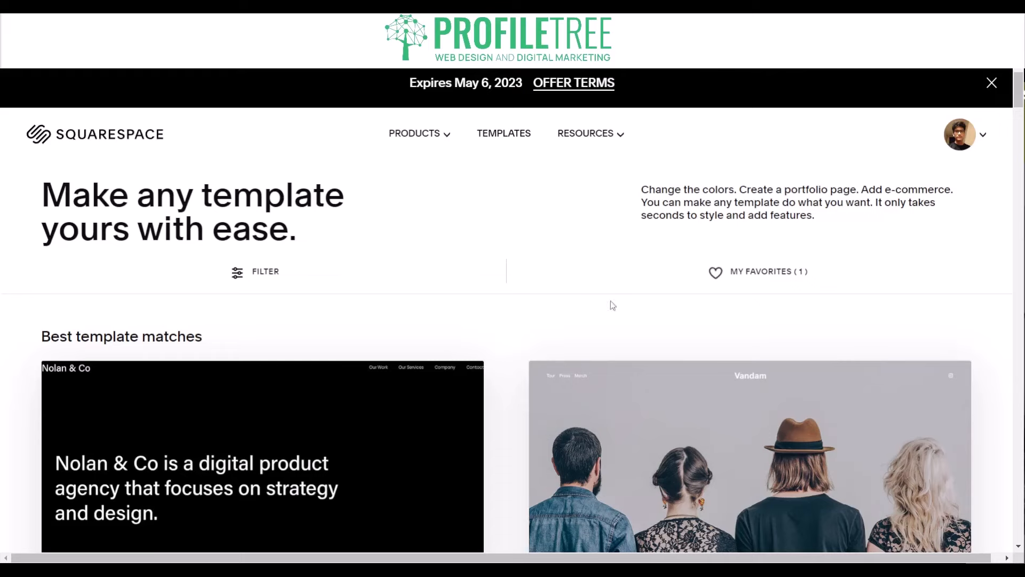
{"action": "scroll", "coordinate": [481, 293], "scroll_direction": "down", "scroll_amount": 3}
{"action": "scroll", "coordinate": [482, 294], "scroll_direction": "up", "scroll_amount": 3}
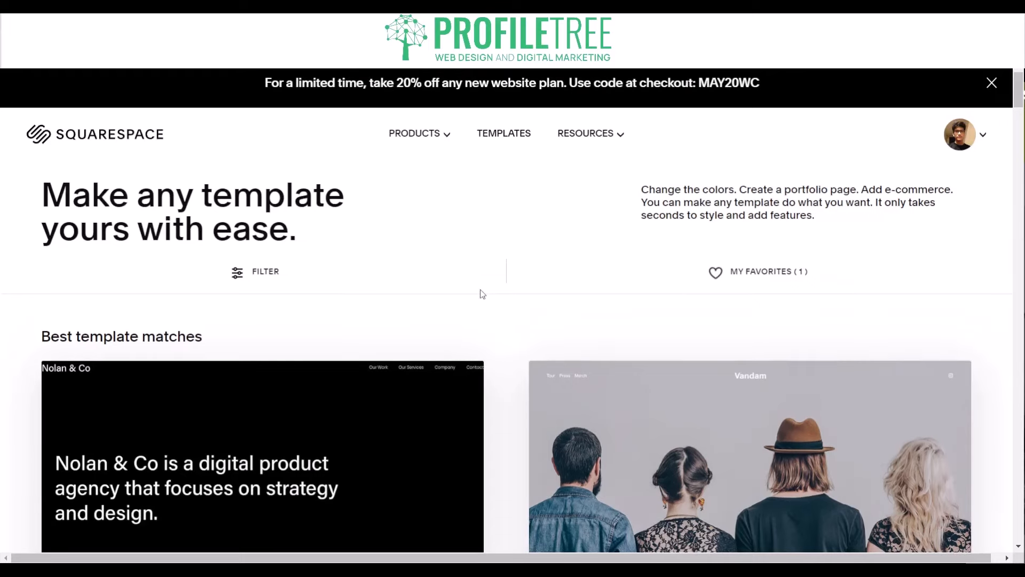
{"action": "scroll", "coordinate": [463, 202], "scroll_direction": "down", "scroll_amount": 10}
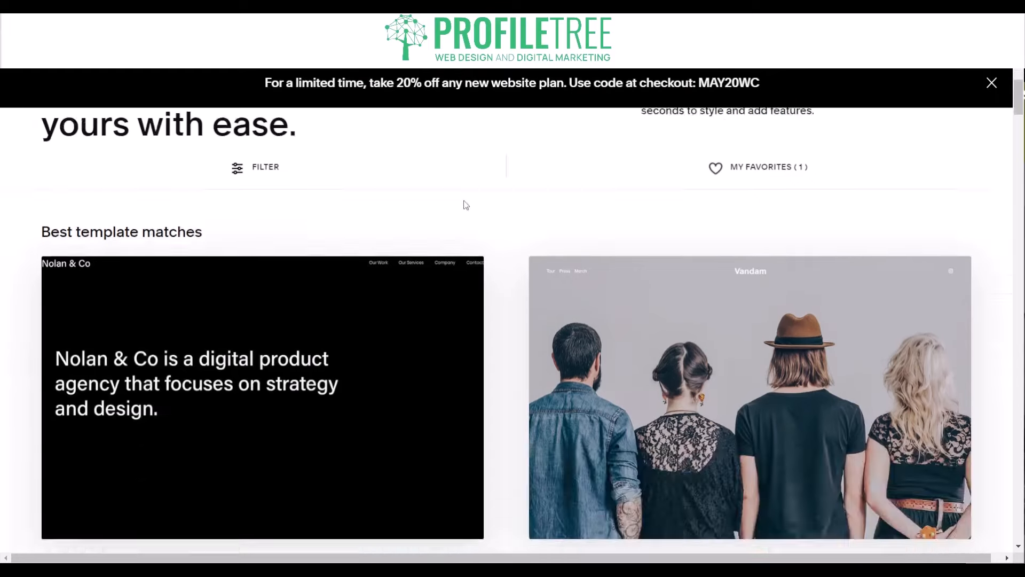
{"action": "scroll", "coordinate": [483, 330], "scroll_direction": "up", "scroll_amount": 10}
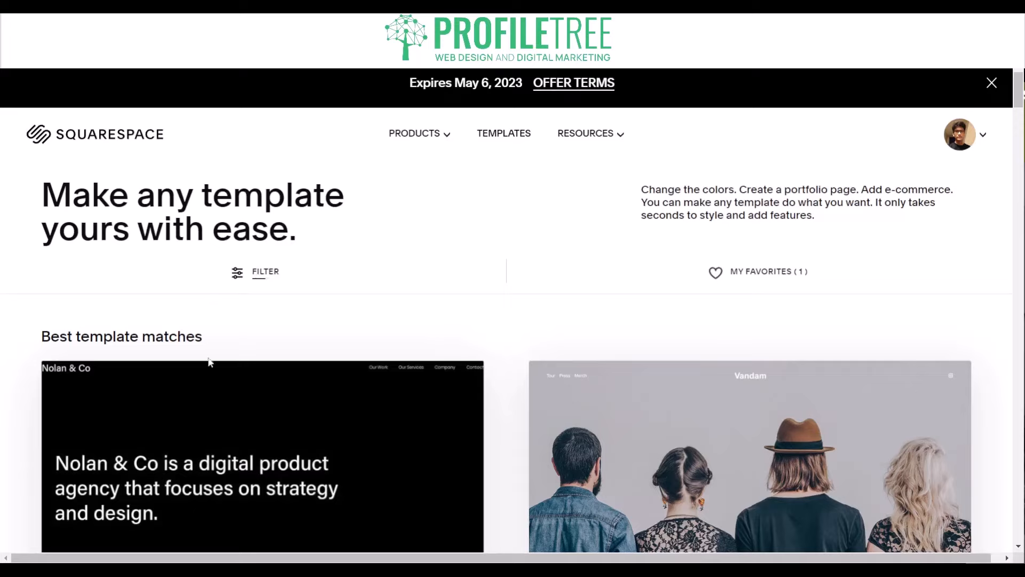
{"action": "left_click", "coordinate": [252, 273]}
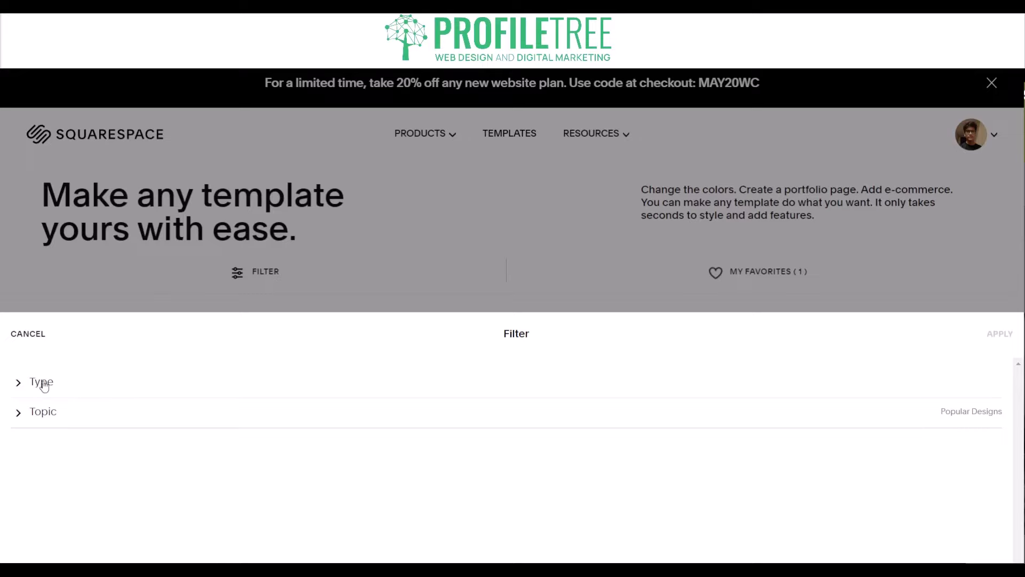
{"action": "left_click", "coordinate": [43, 382]}
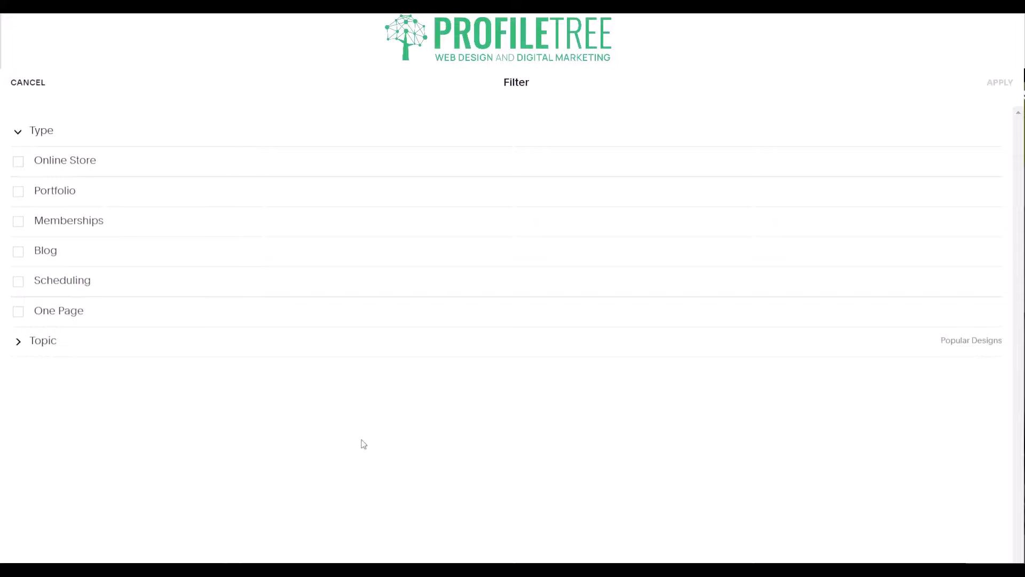
{"action": "left_click", "coordinate": [33, 349]}
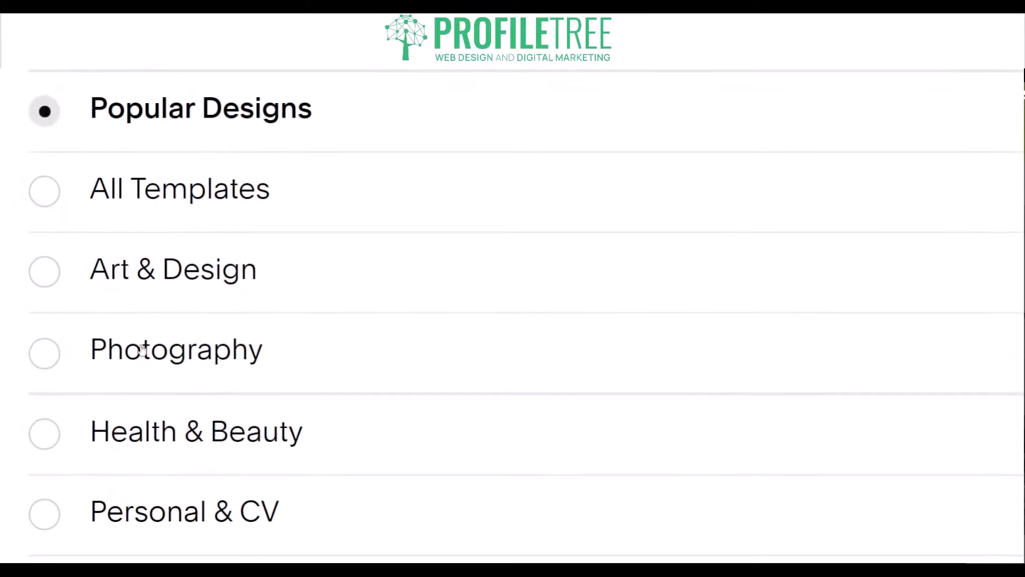
{"action": "left_click", "coordinate": [55, 278]}
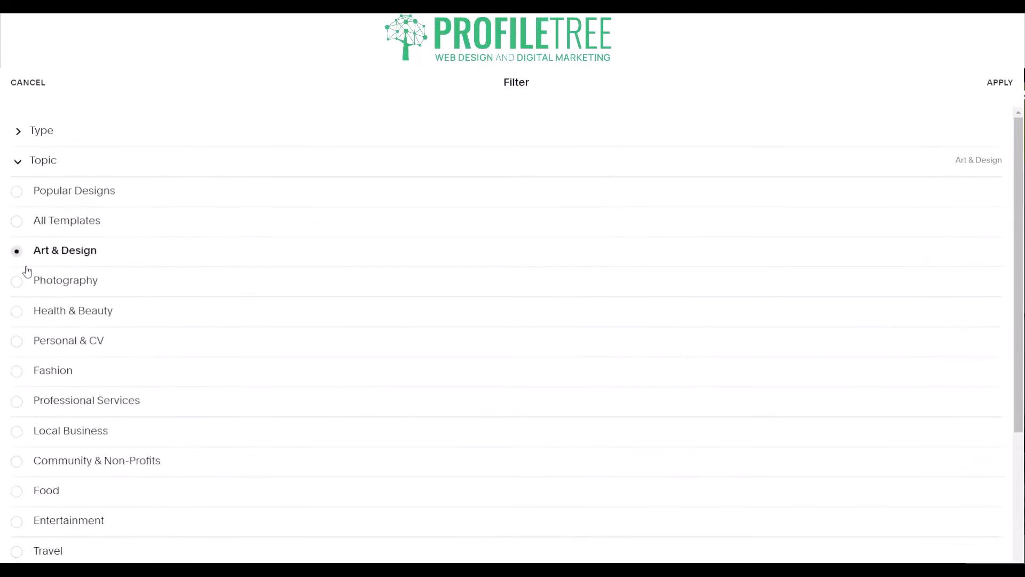
{"action": "left_click", "coordinate": [24, 283]}
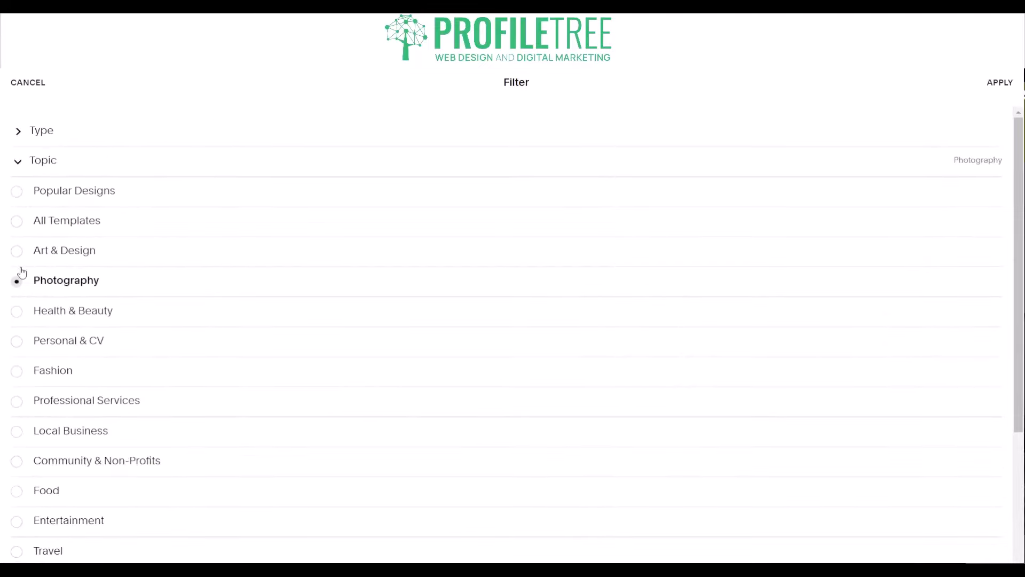
{"action": "scroll", "coordinate": [72, 473], "scroll_direction": "down", "scroll_amount": 5}
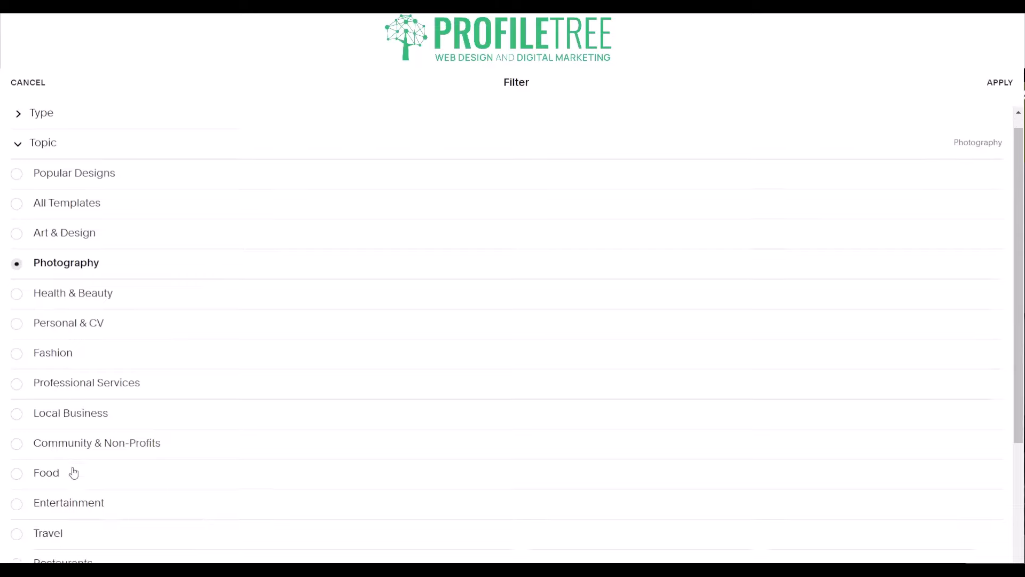
{"action": "scroll", "coordinate": [72, 472], "scroll_direction": "up", "scroll_amount": 5}
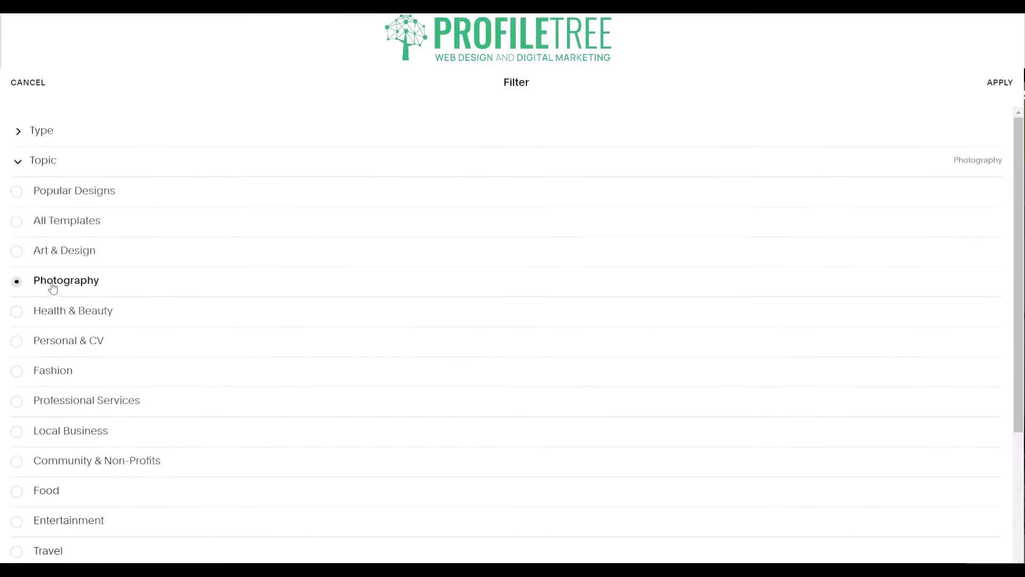
{"action": "left_click", "coordinate": [42, 264]}
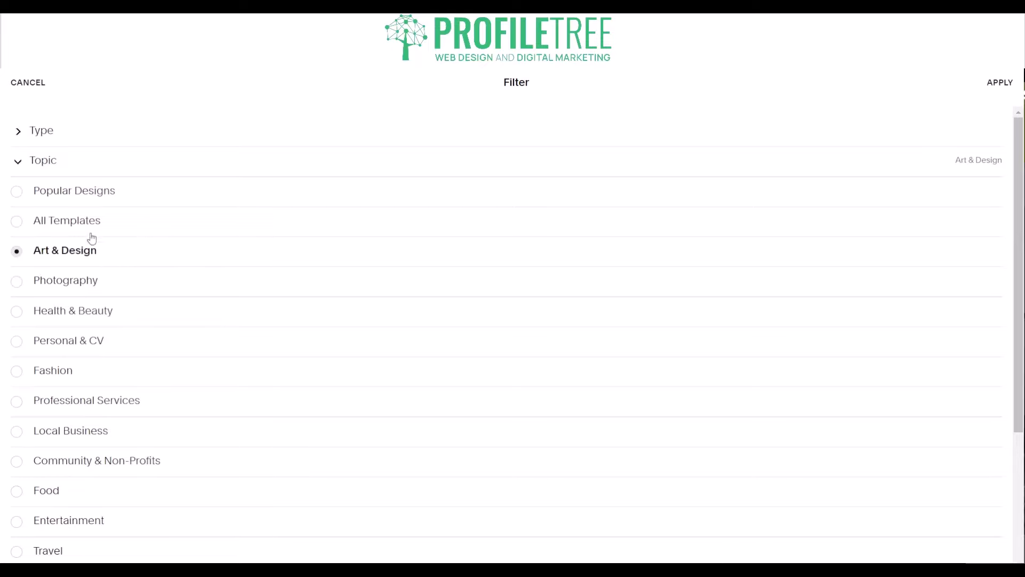
{"action": "left_click", "coordinate": [22, 83]}
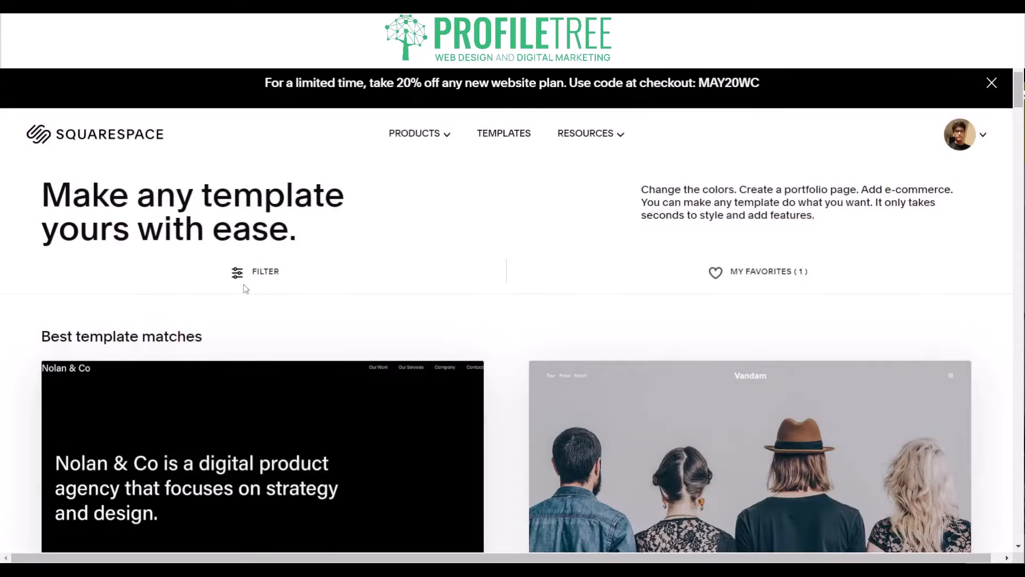
Step: Filter the template gallery by the Art & Design topic and apply the filter
{"action": "left_click", "coordinate": [245, 274]}
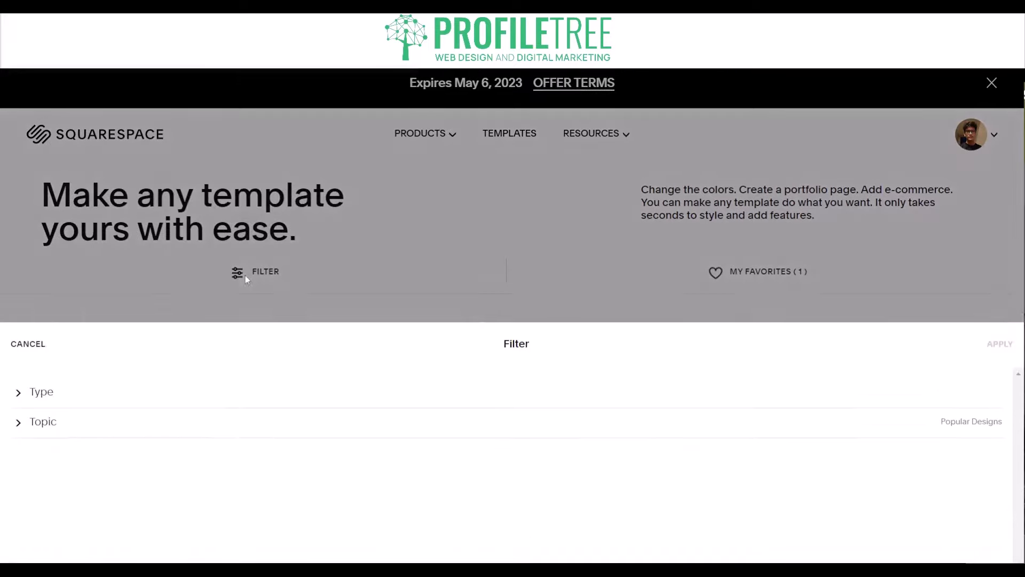
{"action": "left_click", "coordinate": [68, 419]}
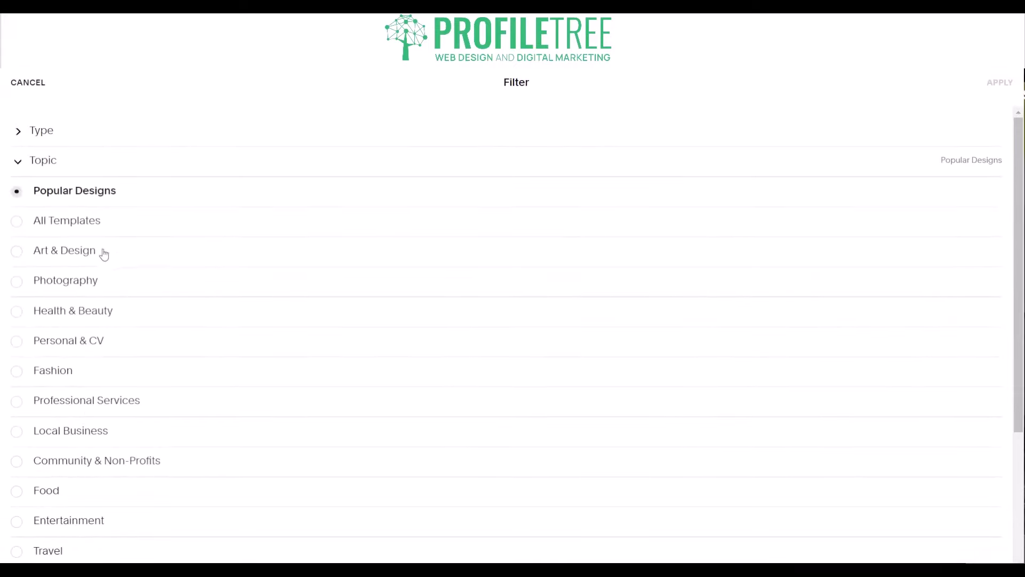
{"action": "left_click", "coordinate": [102, 255]}
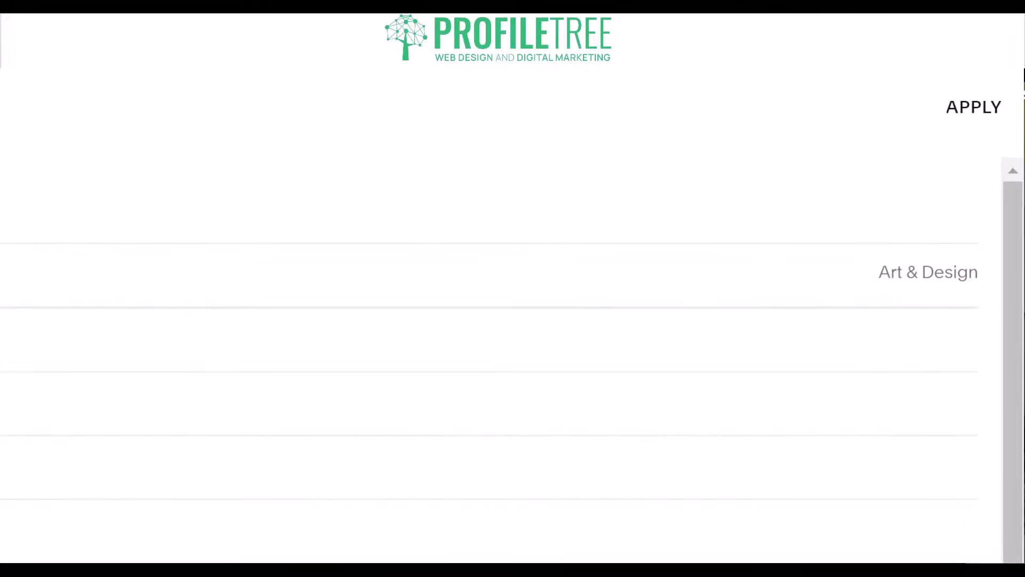
{"action": "left_click", "coordinate": [973, 104]}
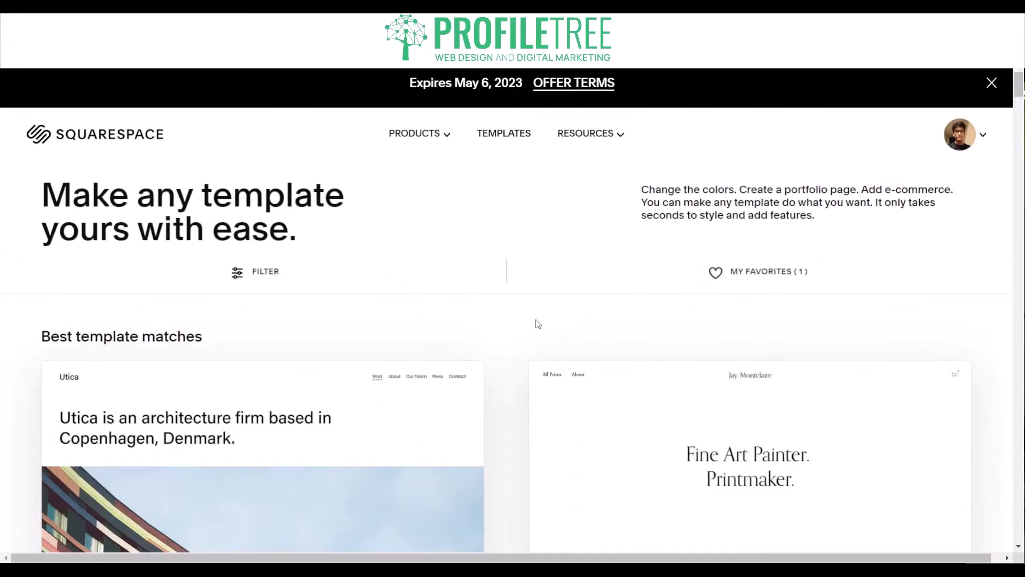
Step: Browse the filtered template gallery to compare the available designs, from Utica through Vance and back up to Cami
{"action": "scroll", "coordinate": [491, 408], "scroll_direction": "down", "scroll_amount": 3}
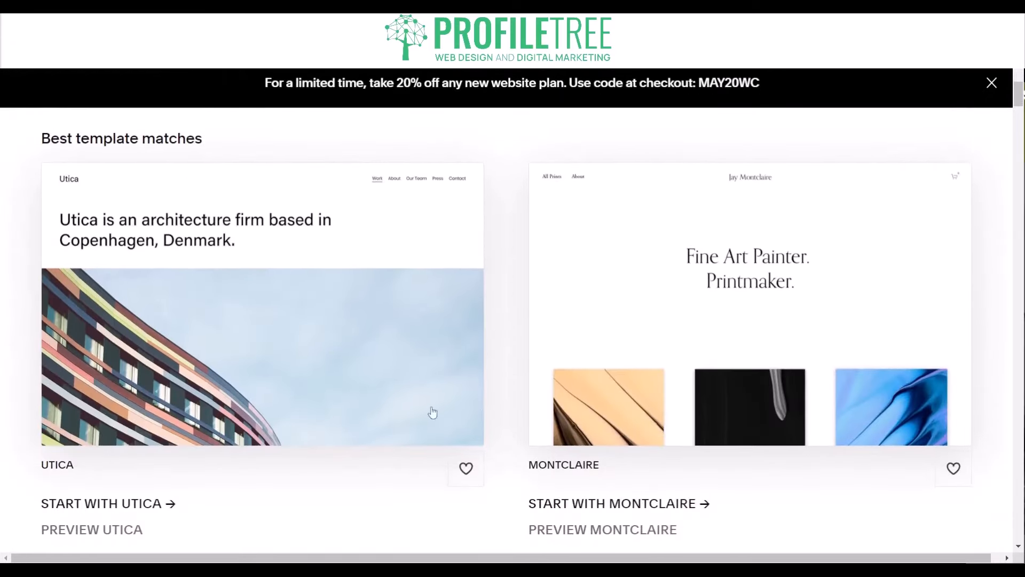
{"action": "scroll", "coordinate": [514, 422], "scroll_direction": "down", "scroll_amount": 7}
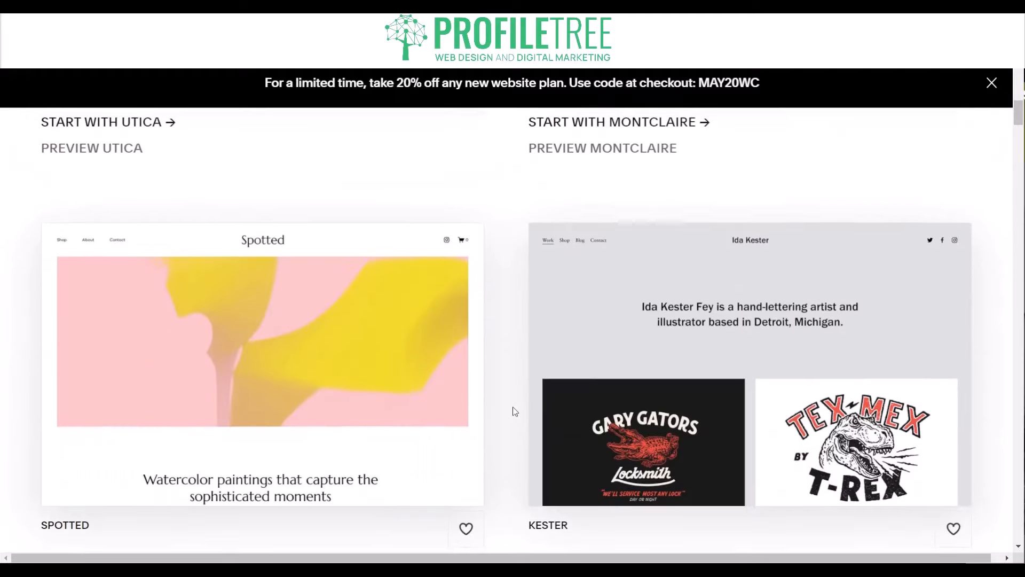
{"action": "scroll", "coordinate": [514, 411], "scroll_direction": "down", "scroll_amount": 3}
{"action": "scroll", "coordinate": [514, 411], "scroll_direction": "down", "scroll_amount": 14}
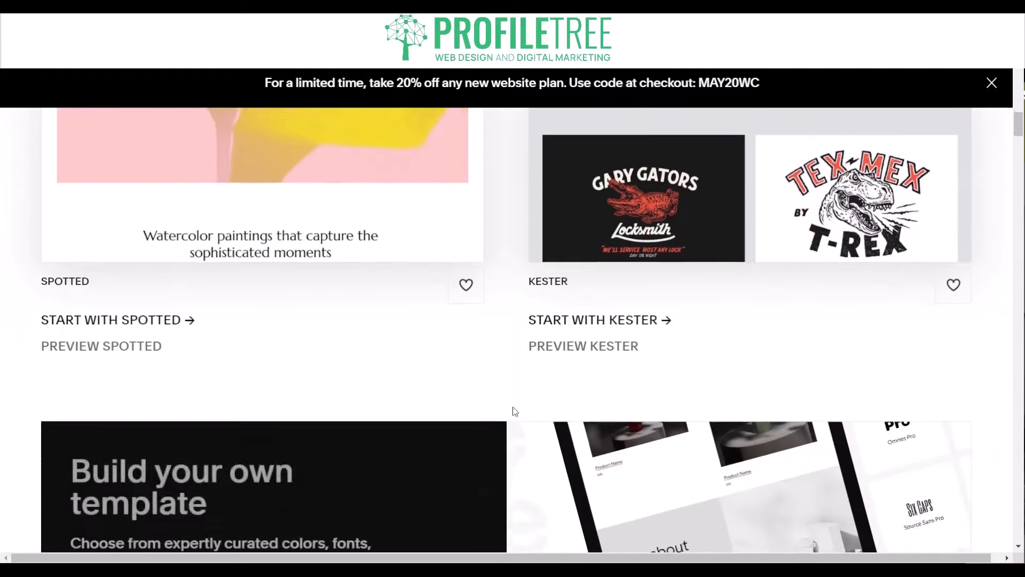
{"action": "scroll", "coordinate": [514, 411], "scroll_direction": "down", "scroll_amount": 3}
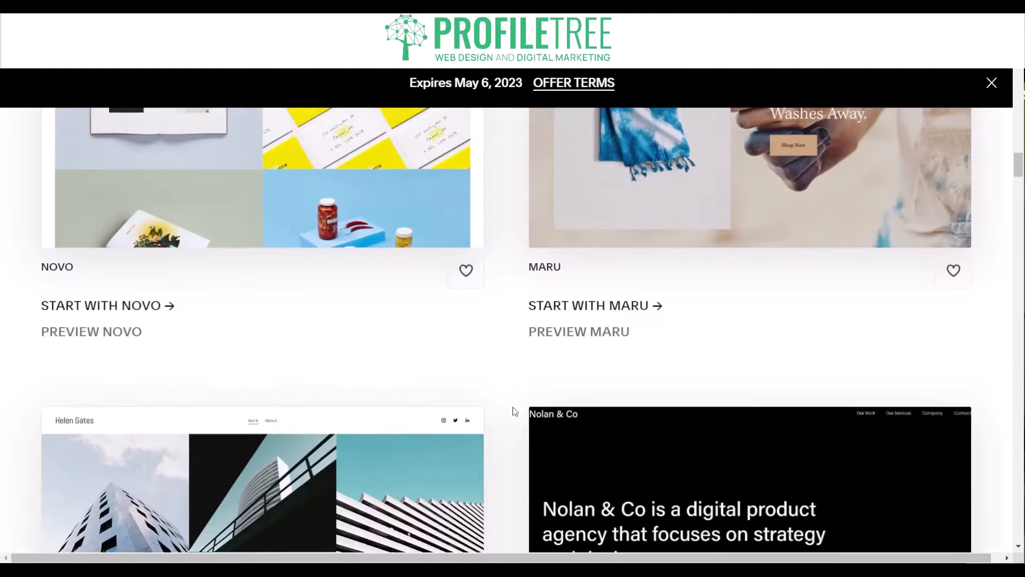
{"action": "scroll", "coordinate": [514, 411], "scroll_direction": "up", "scroll_amount": 5}
{"action": "scroll", "coordinate": [514, 411], "scroll_direction": "down", "scroll_amount": 12}
{"action": "scroll", "coordinate": [514, 411], "scroll_direction": "down", "scroll_amount": 15}
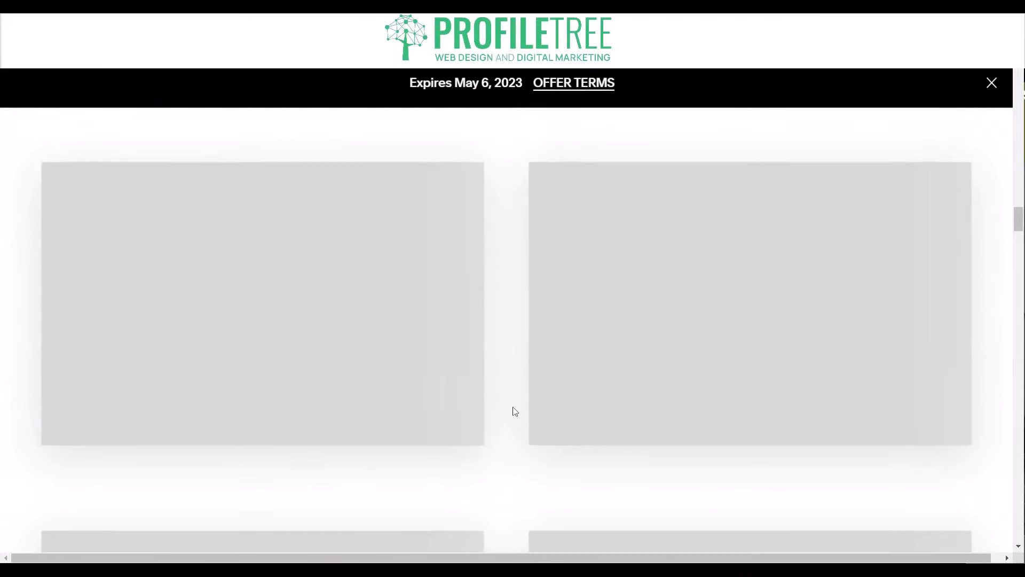
{"action": "scroll", "coordinate": [515, 412], "scroll_direction": "down", "scroll_amount": 18}
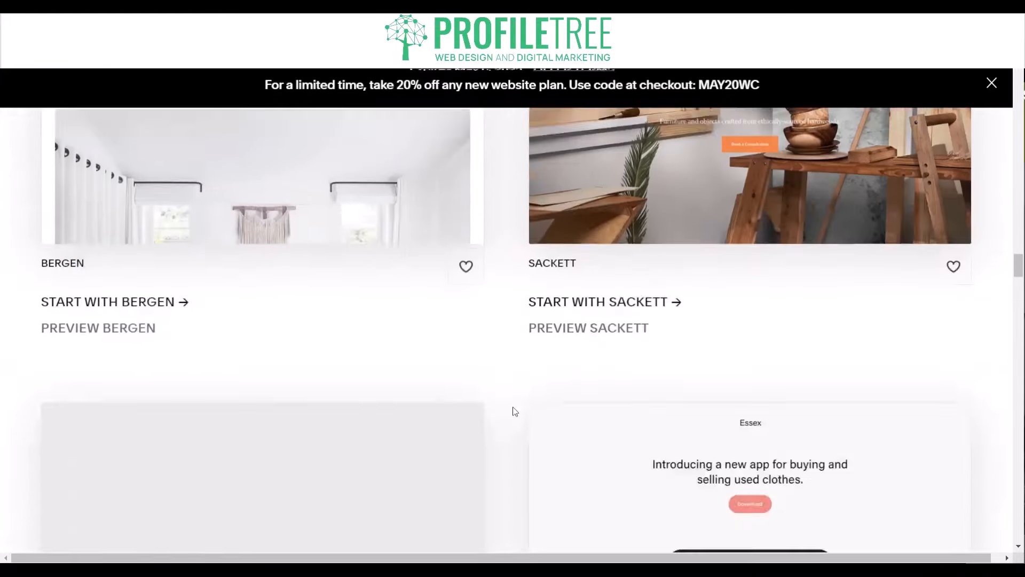
{"action": "scroll", "coordinate": [514, 411], "scroll_direction": "down", "scroll_amount": 10}
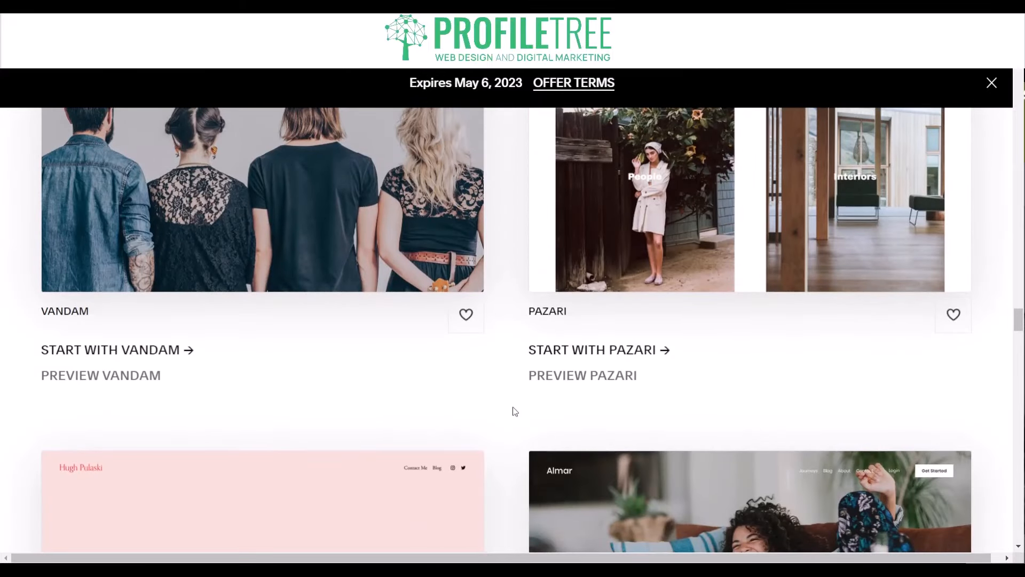
{"action": "scroll", "coordinate": [514, 411], "scroll_direction": "down", "scroll_amount": 10}
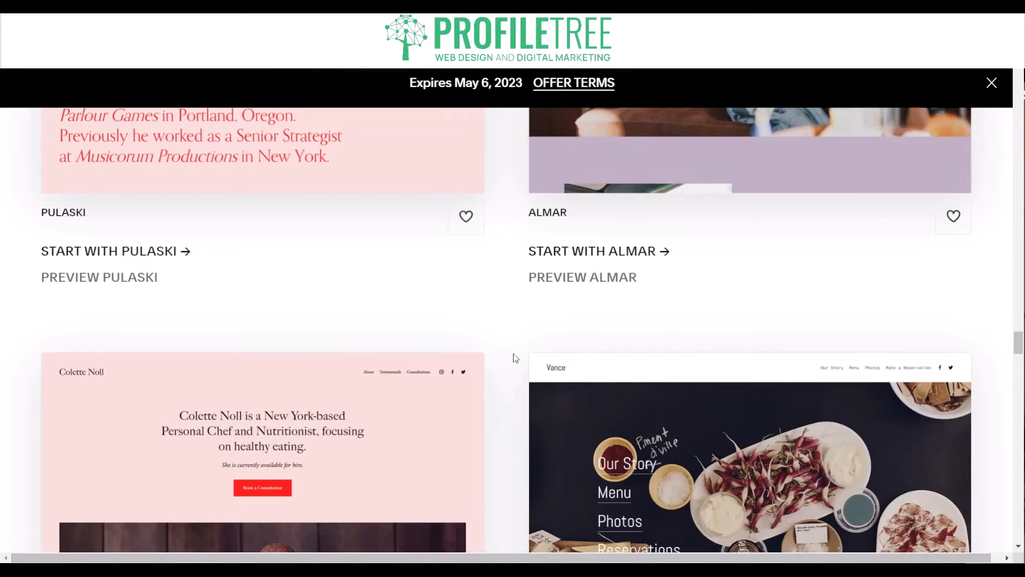
{"action": "scroll", "coordinate": [515, 357], "scroll_direction": "down", "scroll_amount": 5}
{"action": "scroll", "coordinate": [515, 358], "scroll_direction": "up", "scroll_amount": 20}
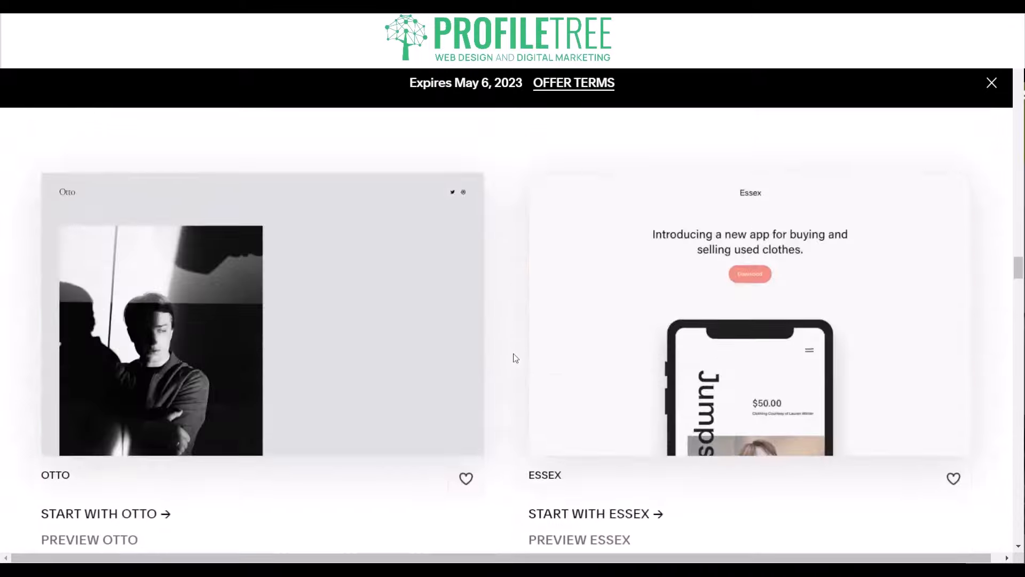
{"action": "scroll", "coordinate": [515, 357], "scroll_direction": "up", "scroll_amount": 15}
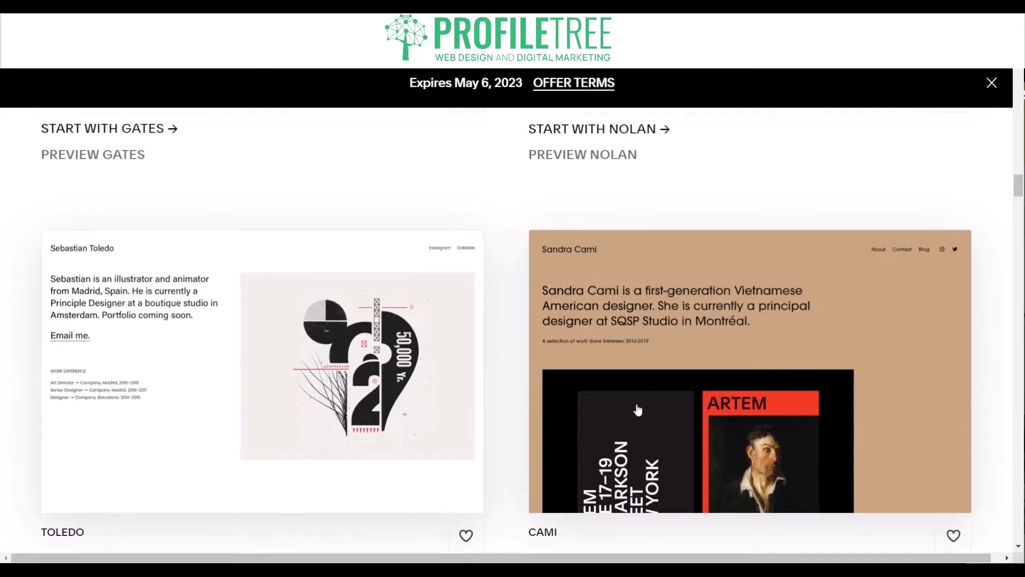
Step: Preview the Cami template, check its tablet and mobile layouts, and view the tablet version down to the footer
{"action": "left_click", "coordinate": [691, 351]}
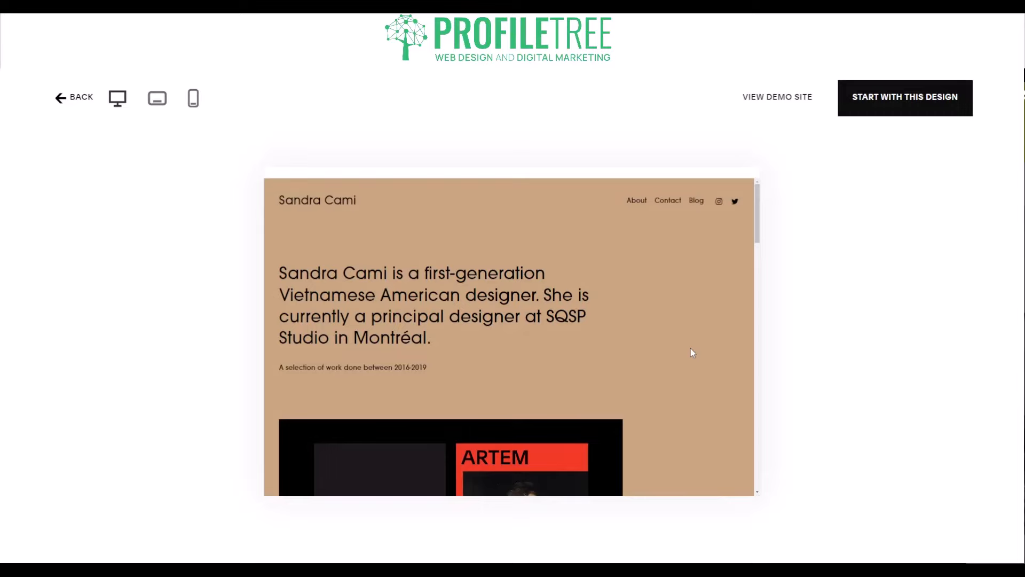
{"action": "left_click", "coordinate": [153, 106]}
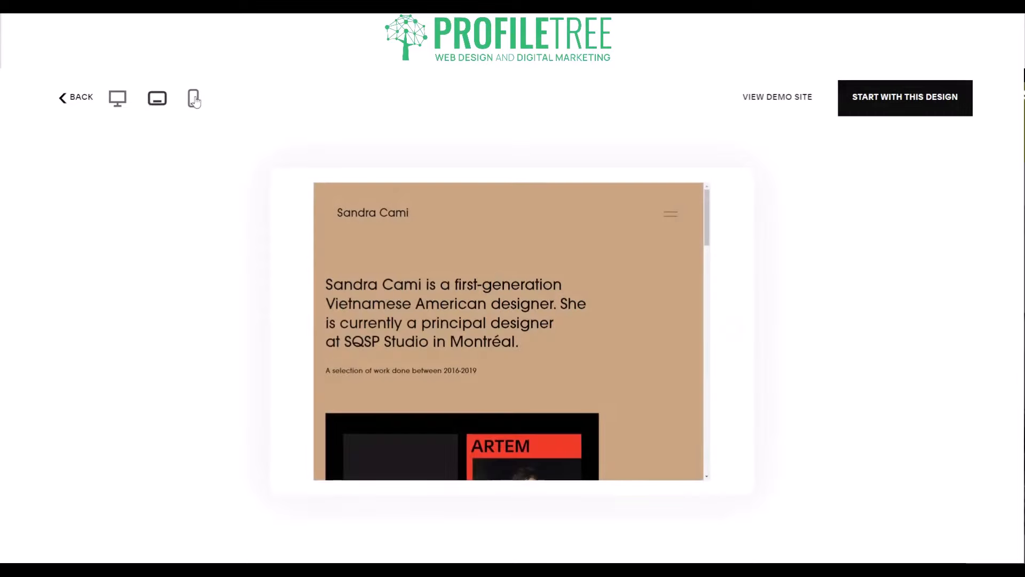
{"action": "left_click", "coordinate": [195, 101]}
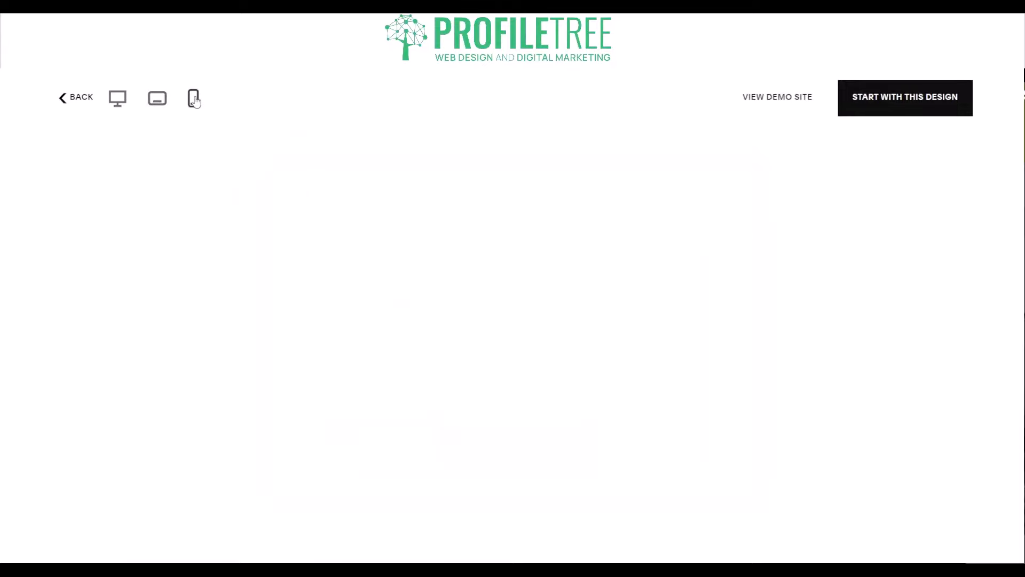
{"action": "left_click", "coordinate": [167, 99]}
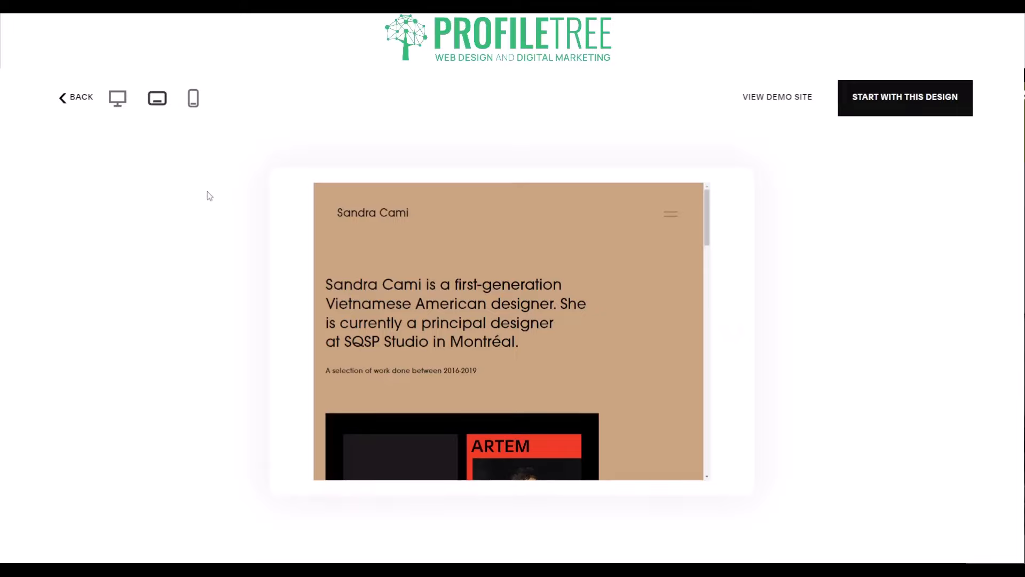
{"action": "scroll", "coordinate": [450, 300], "scroll_direction": "down", "scroll_amount": 15}
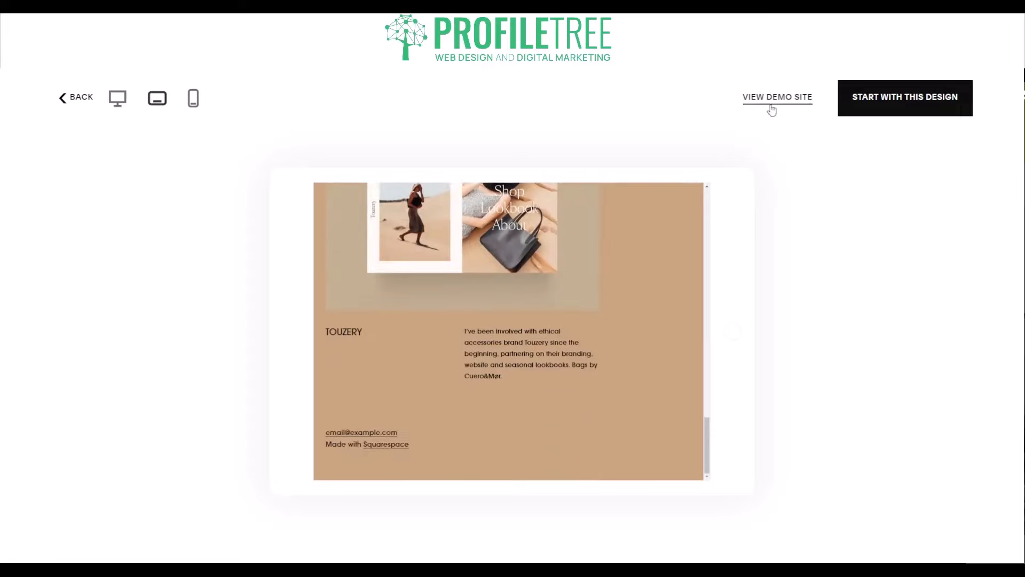
Step: Start a new site with the previewed Cami design and set its Assistant not to show again
{"action": "left_click", "coordinate": [871, 99]}
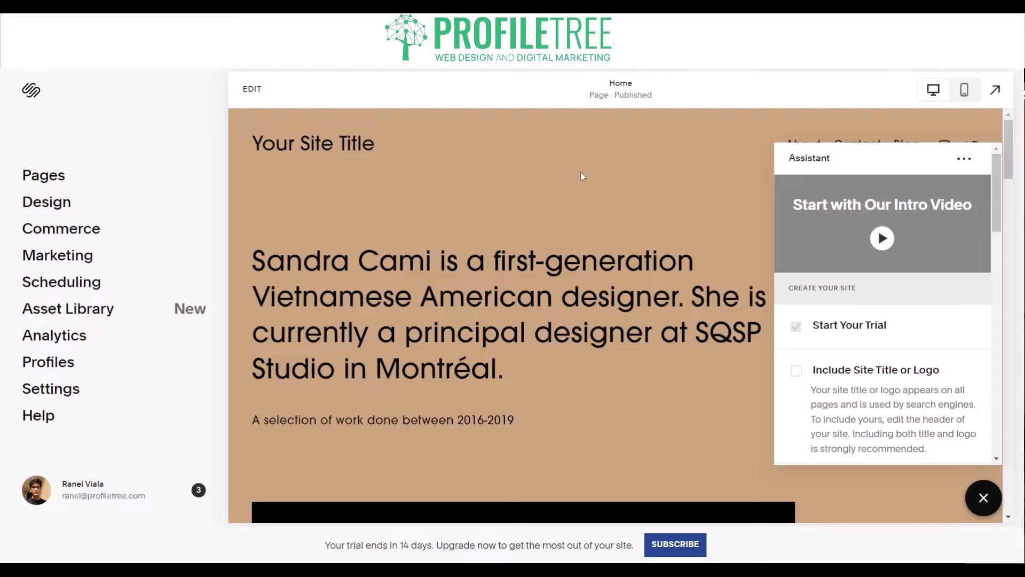
{"action": "left_click", "coordinate": [964, 159]}
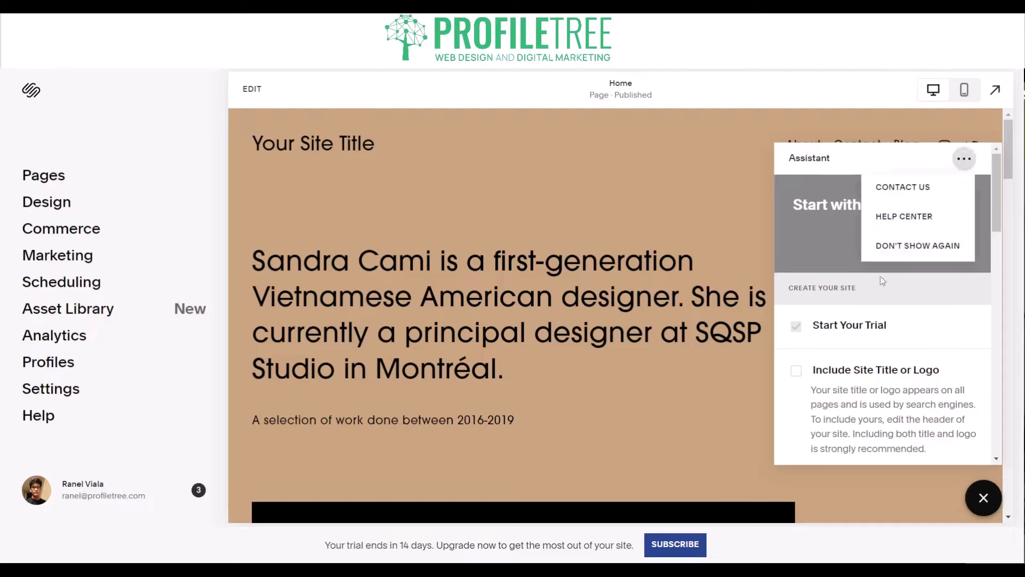
{"action": "left_click", "coordinate": [909, 257]}
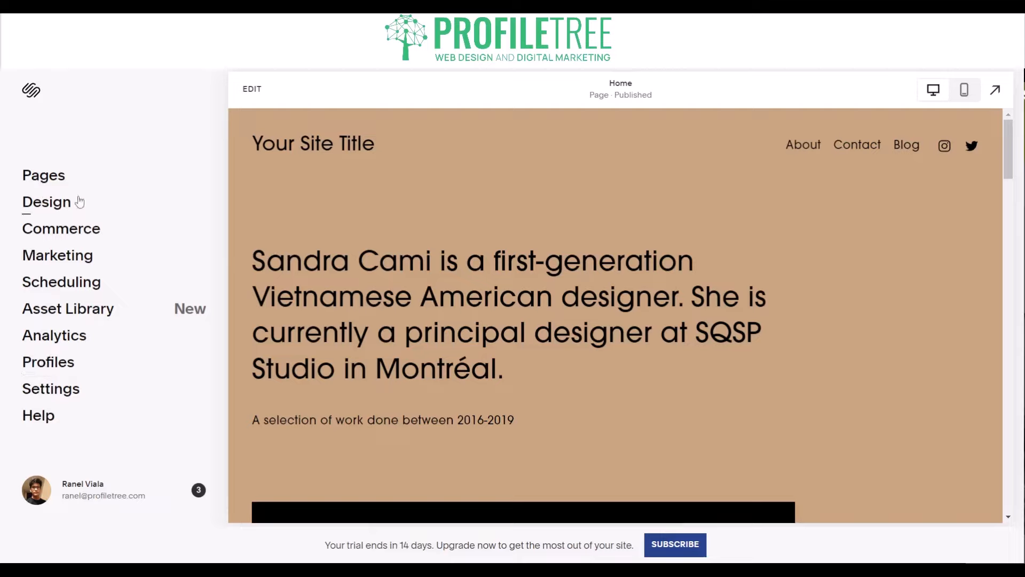
Step: Move the Blog page from Main Navigation to Not Linked and review its General, SEO and Advanced settings
{"action": "left_click", "coordinate": [45, 176]}
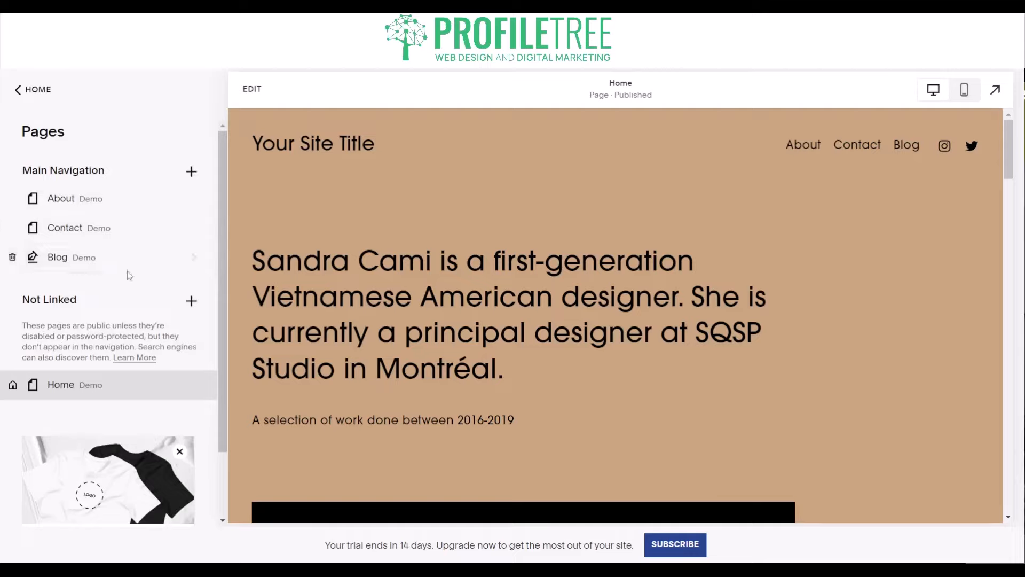
{"action": "mouse_move", "coordinate": [167, 252]}
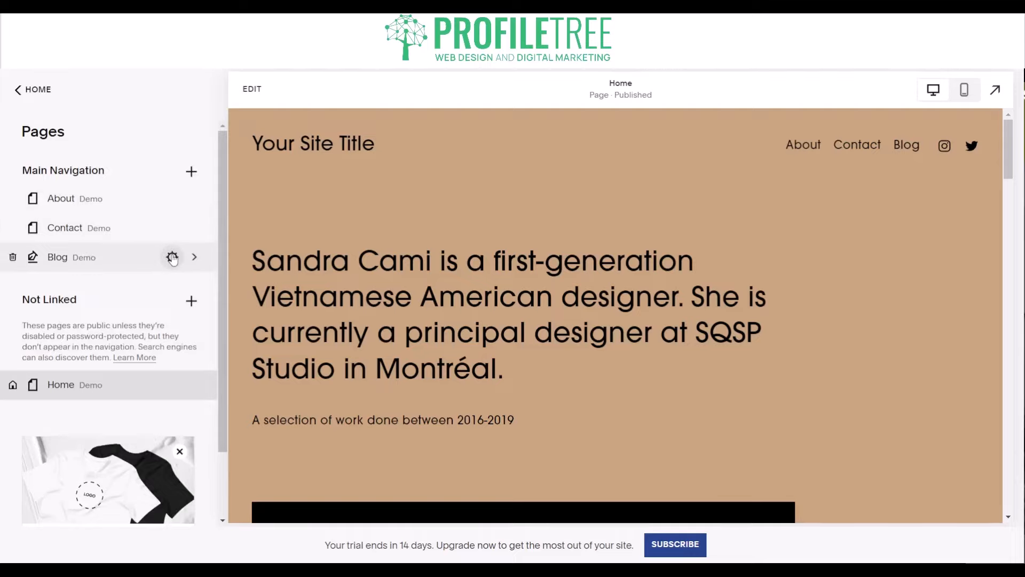
{"action": "left_click", "coordinate": [172, 257]}
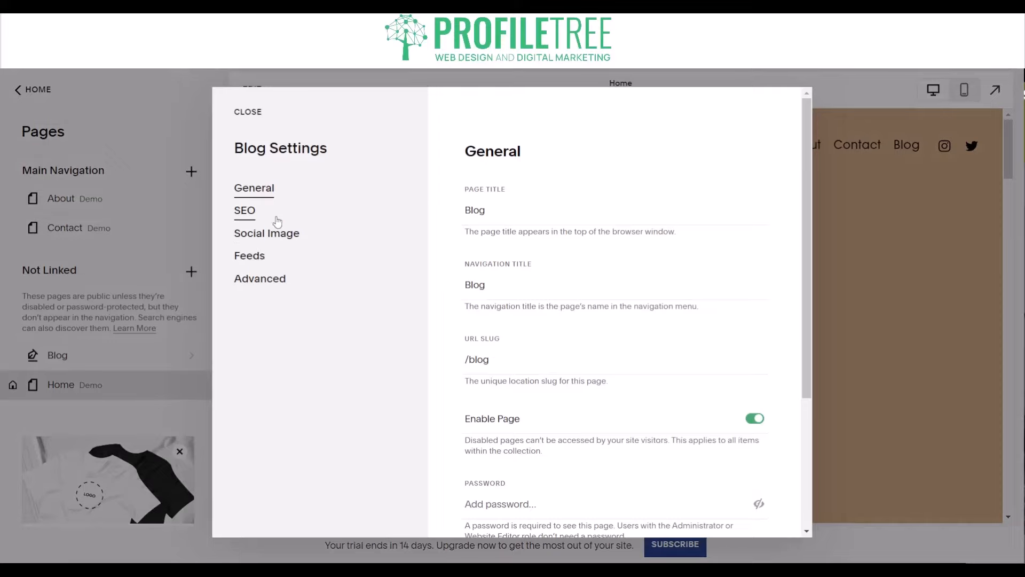
{"action": "left_click", "coordinate": [273, 221]}
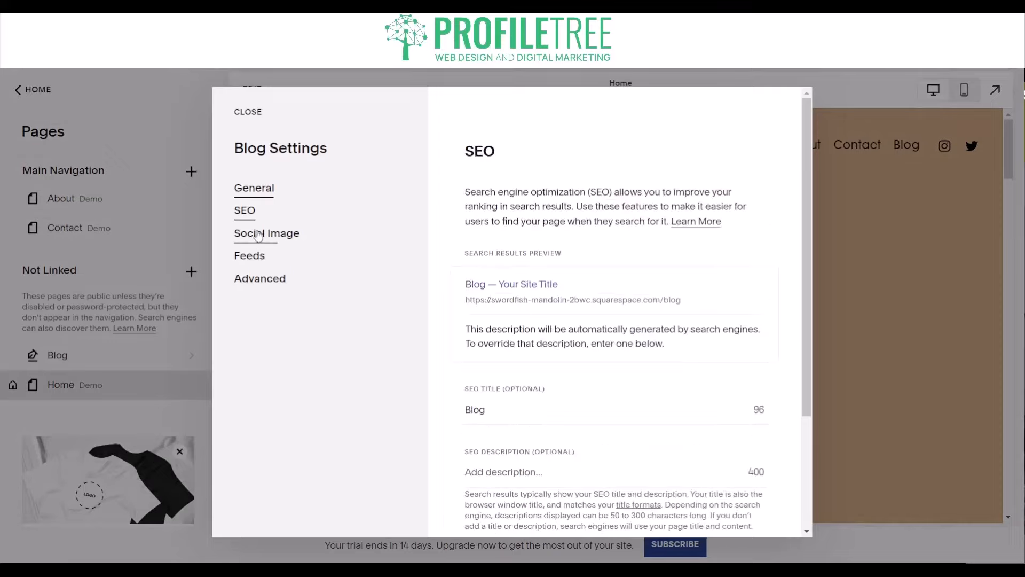
{"action": "left_click", "coordinate": [254, 286]}
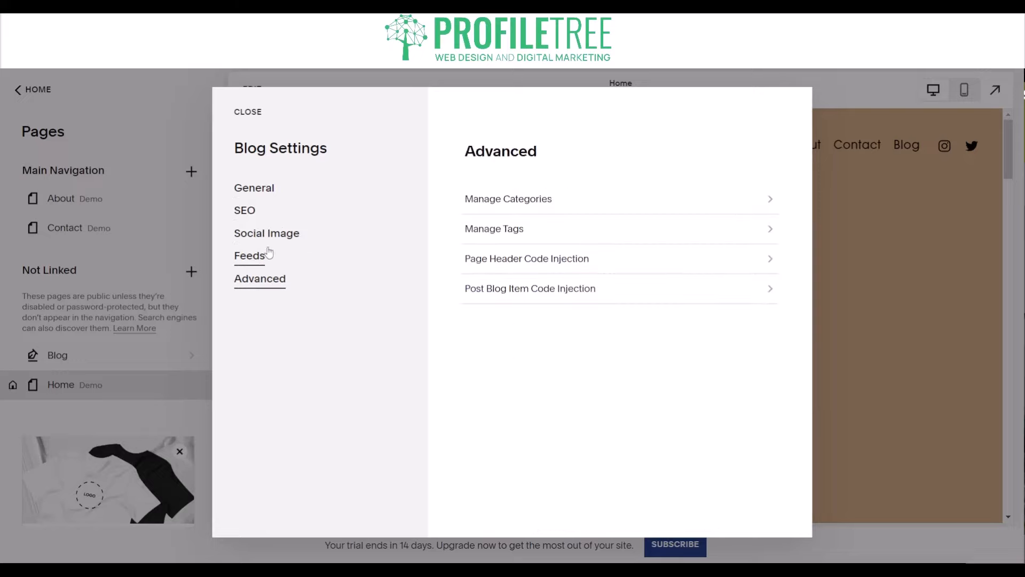
{"action": "left_click", "coordinate": [244, 116]}
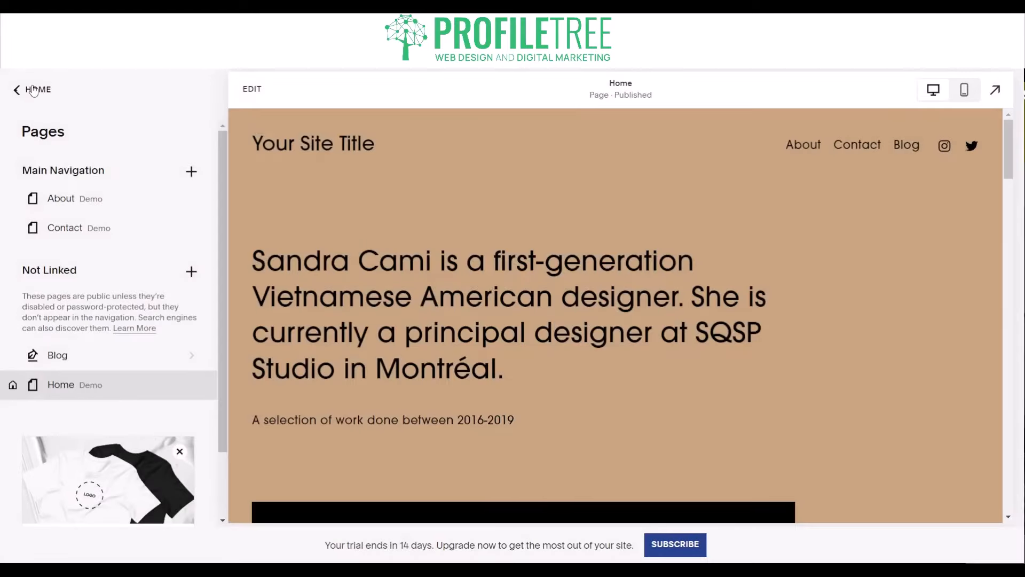
{"action": "left_click", "coordinate": [33, 90]}
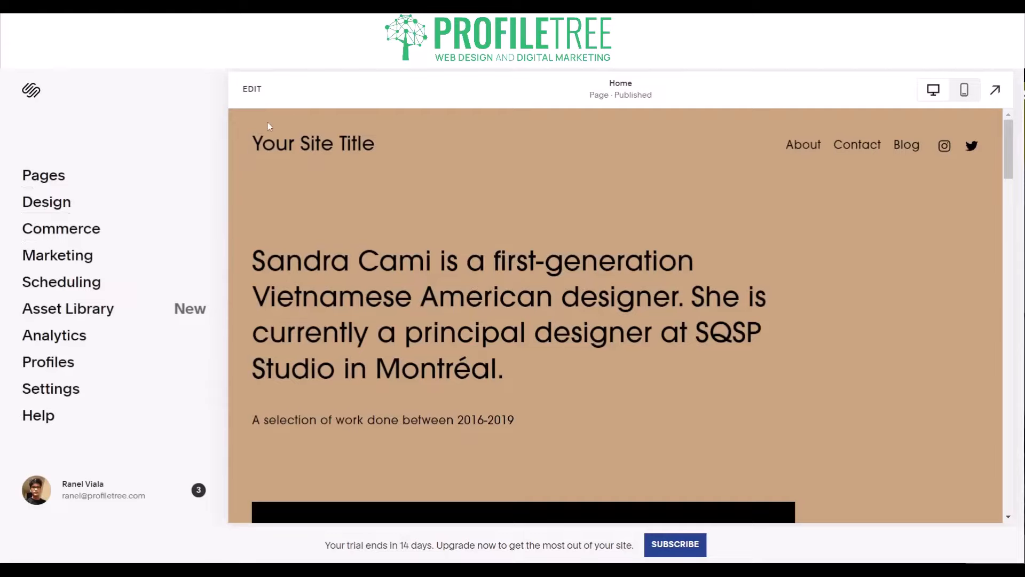
Step: Open the Home page for editing
{"action": "left_click", "coordinate": [249, 92]}
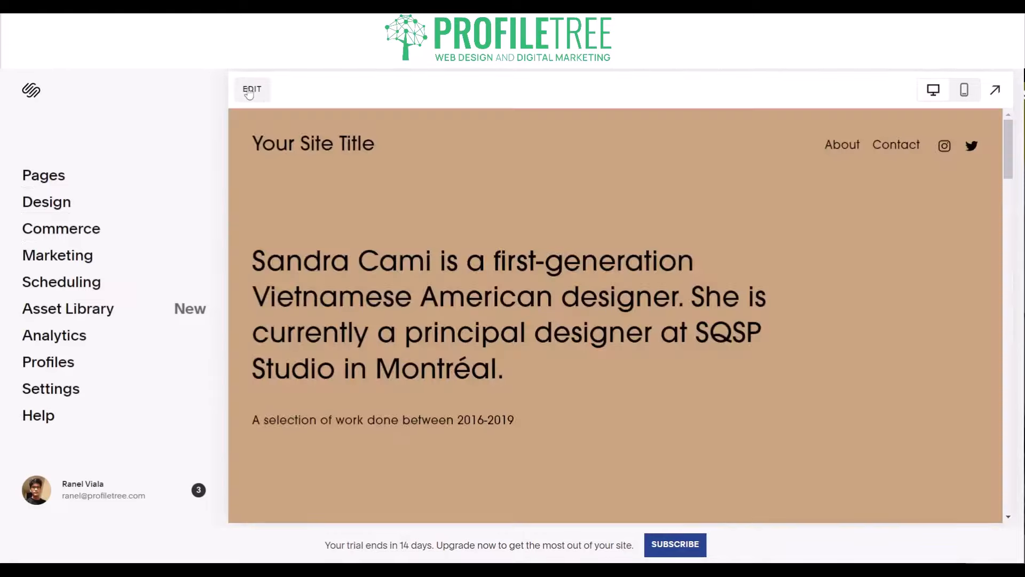
{"action": "left_click", "coordinate": [241, 90]}
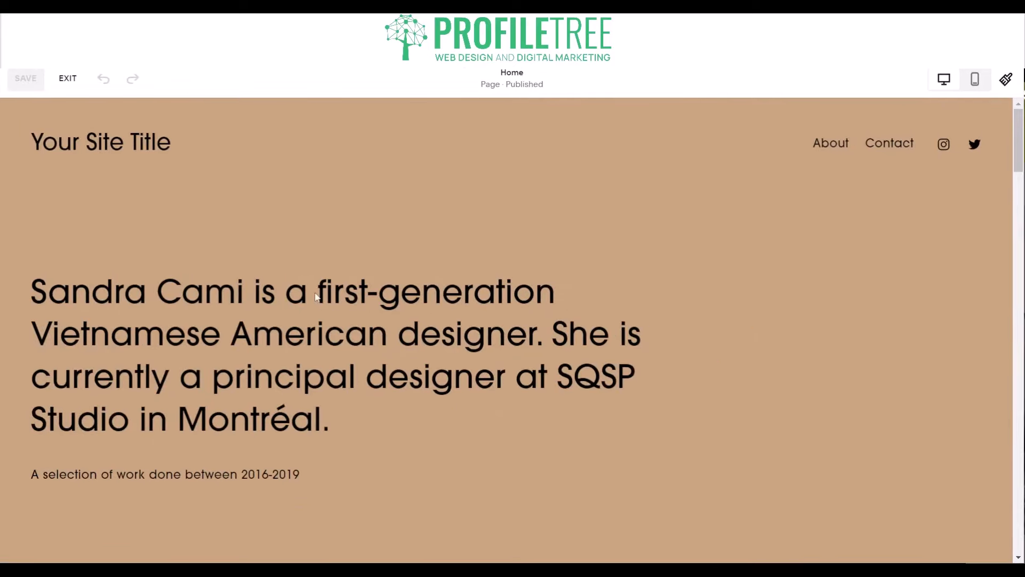
{"action": "mouse_move", "coordinate": [452, 235]}
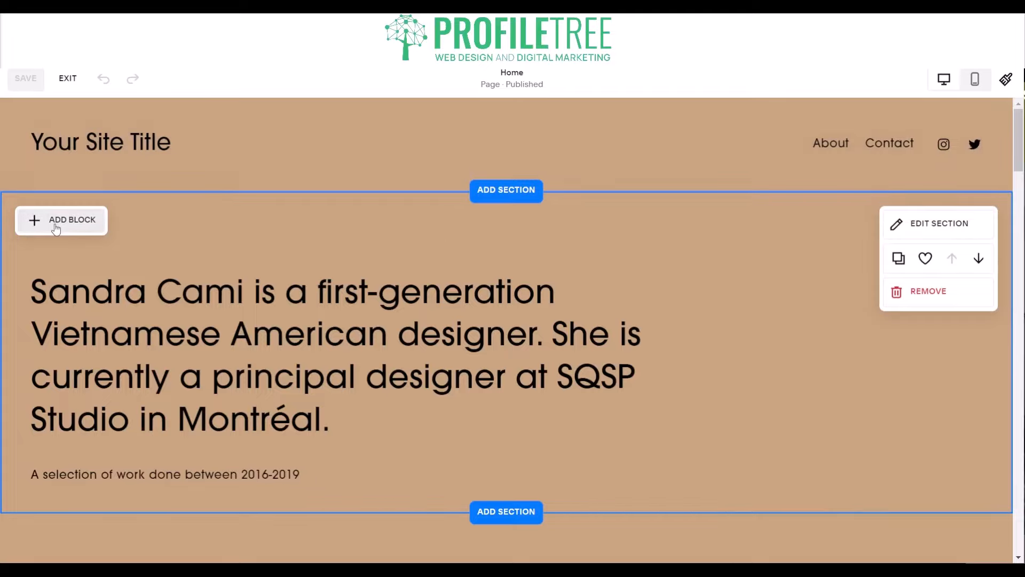
{"action": "scroll", "coordinate": [56, 229], "scroll_direction": "down", "scroll_amount": 1}
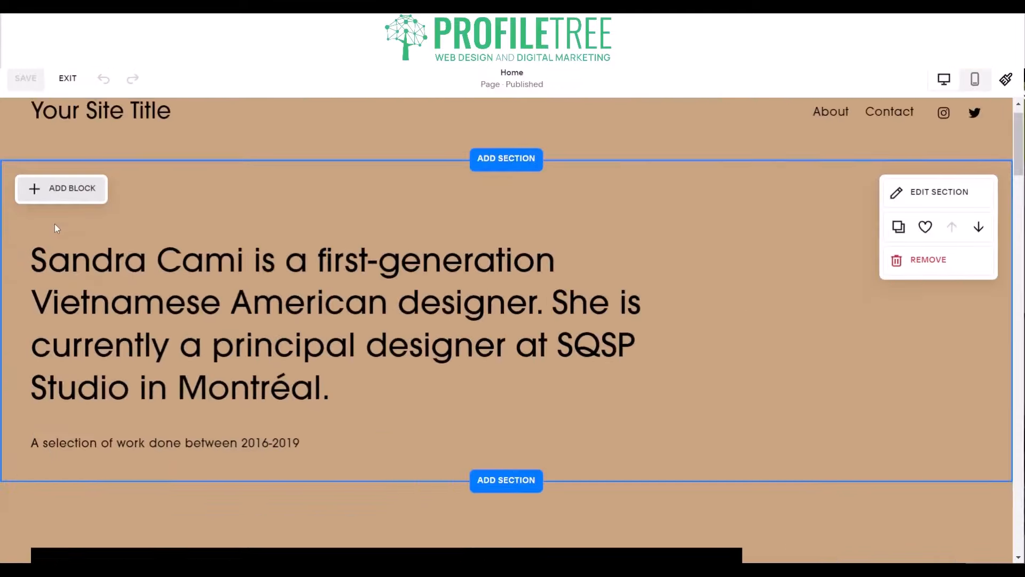
Step: Add an Image block to the intro section and place it in the empty space beside the designer text
{"action": "left_click", "coordinate": [56, 199]}
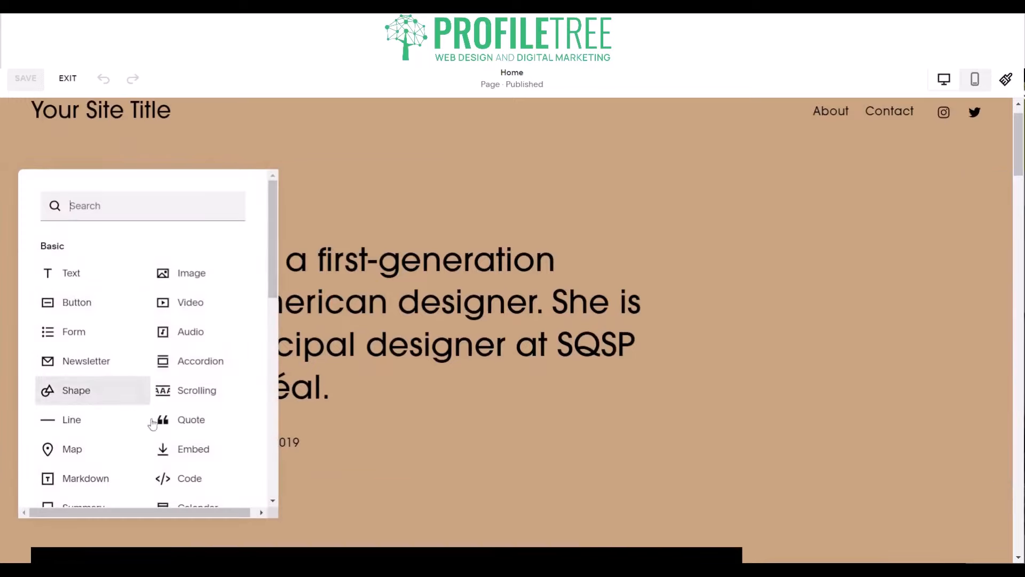
{"action": "scroll", "coordinate": [178, 480], "scroll_direction": "down", "scroll_amount": 2}
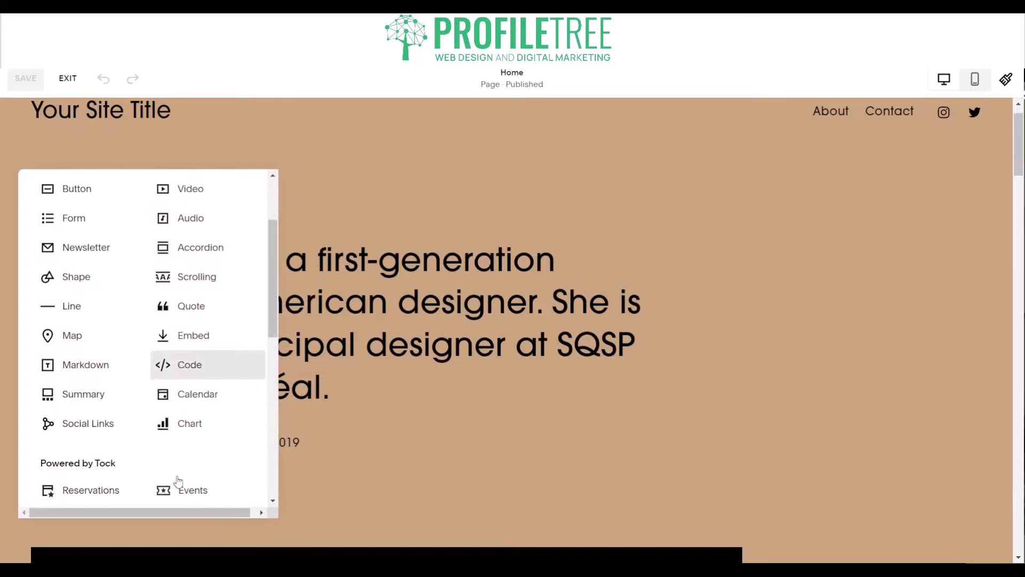
{"action": "scroll", "coordinate": [178, 479], "scroll_direction": "up", "scroll_amount": 2}
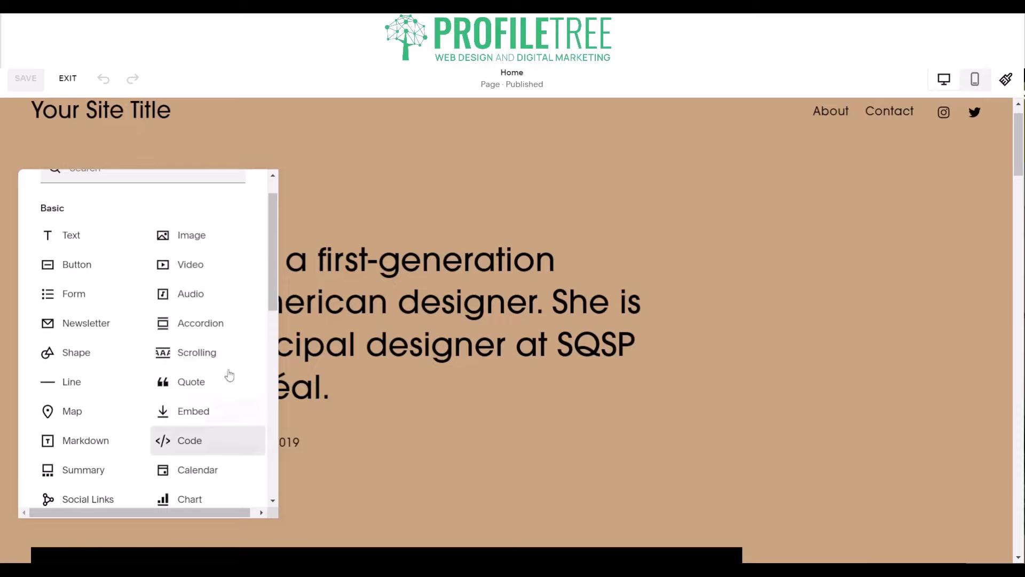
{"action": "scroll", "coordinate": [160, 408], "scroll_direction": "down", "scroll_amount": 5}
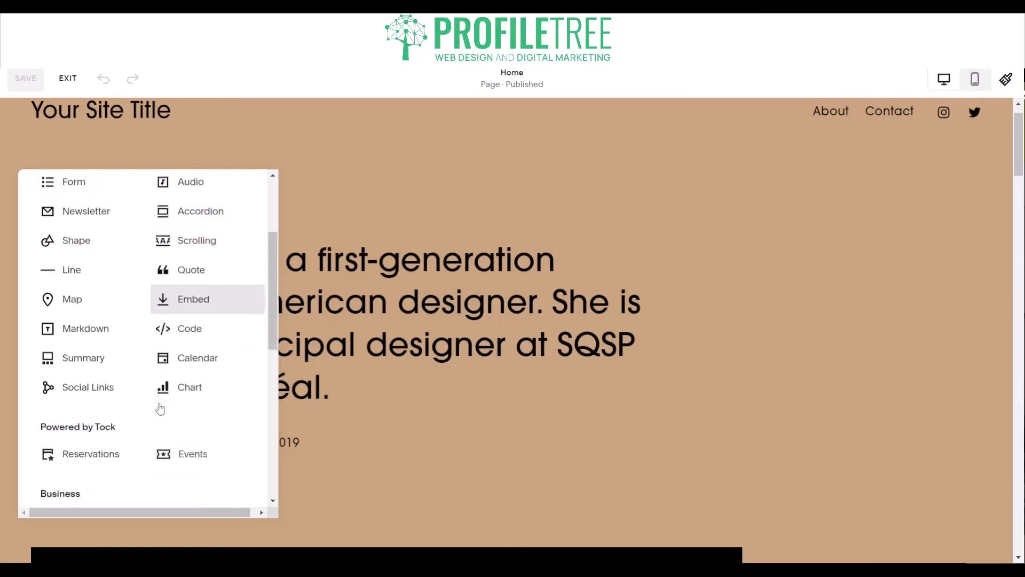
{"action": "scroll", "coordinate": [161, 409], "scroll_direction": "down", "scroll_amount": 5}
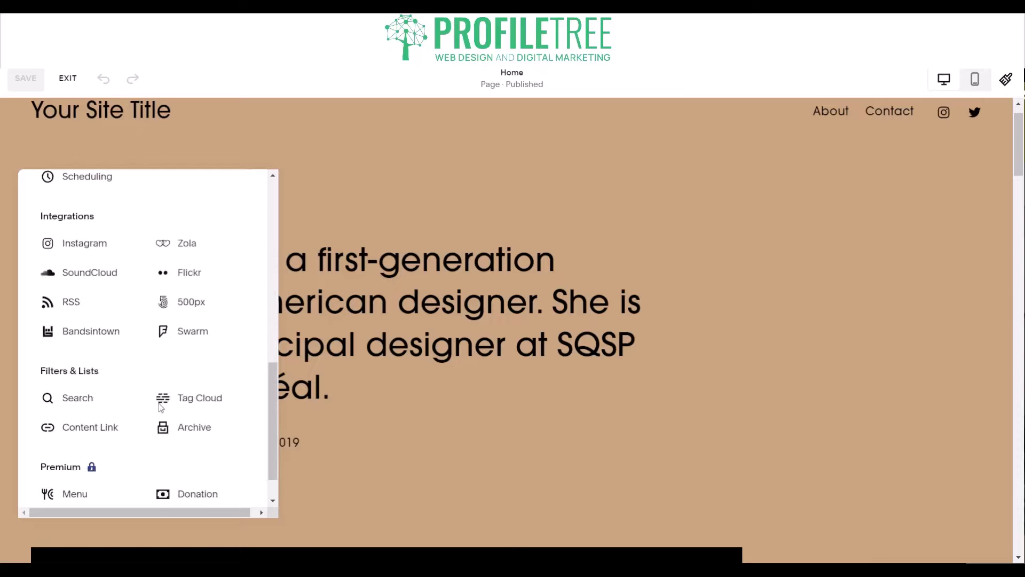
{"action": "scroll", "coordinate": [160, 408], "scroll_direction": "down", "scroll_amount": 3}
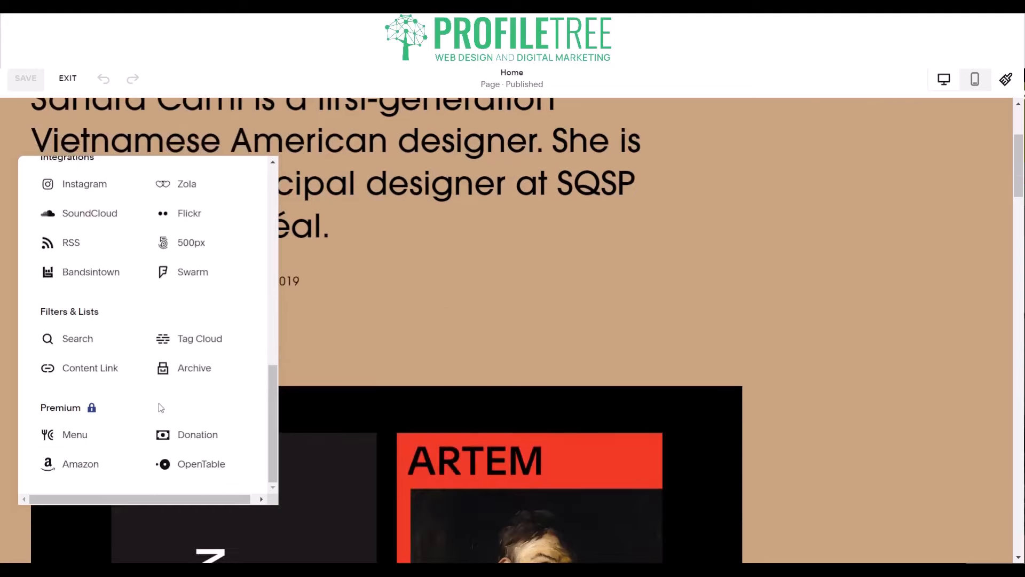
{"action": "scroll", "coordinate": [166, 363], "scroll_direction": "up", "scroll_amount": 8}
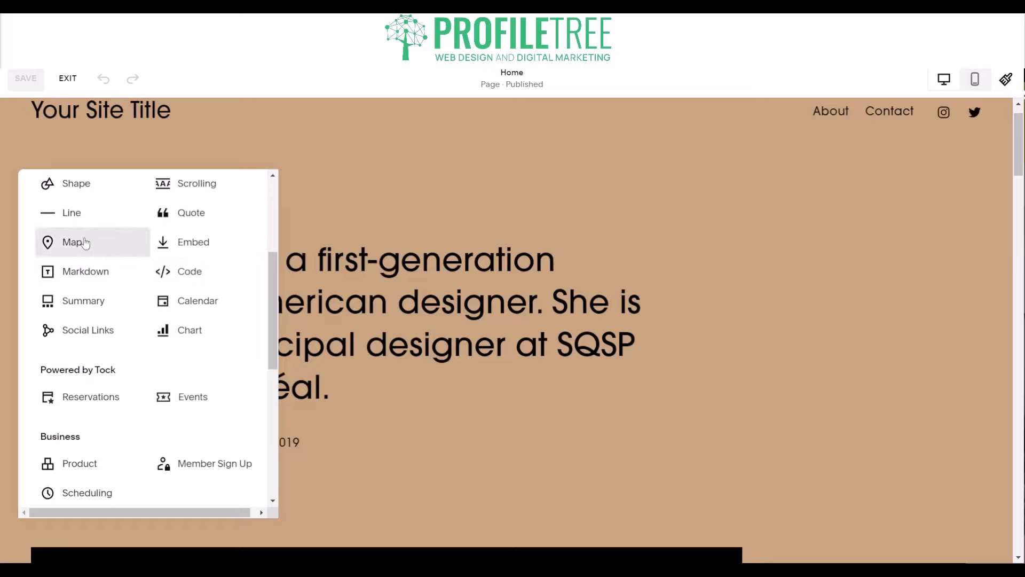
{"action": "scroll", "coordinate": [207, 245], "scroll_direction": "up", "scroll_amount": 5}
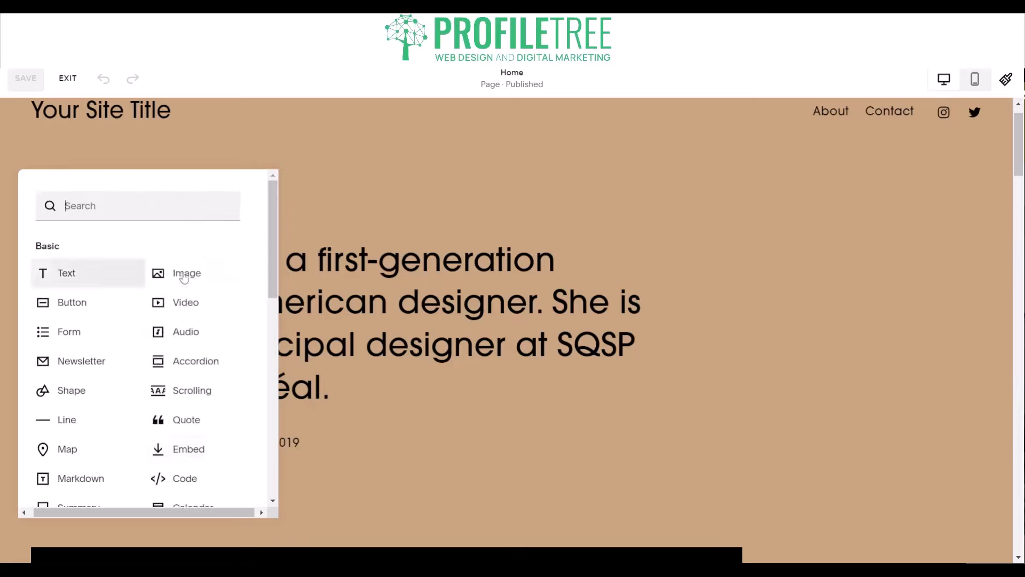
{"action": "left_click", "coordinate": [174, 273]}
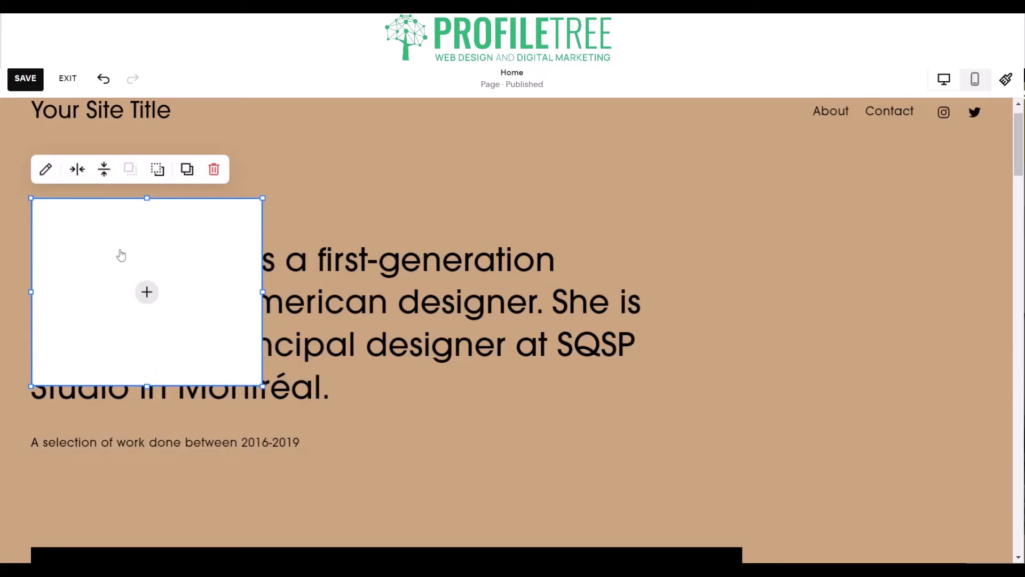
{"action": "left_click_drag", "start_coordinate": [143, 254], "coordinate": [843, 319]}
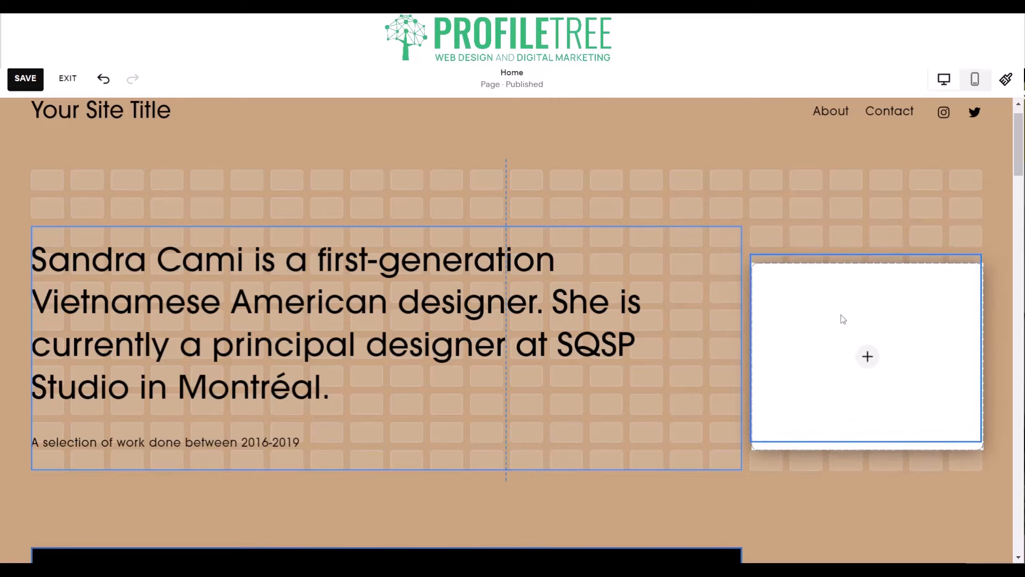
{"action": "left_click_drag", "start_coordinate": [731, 342], "coordinate": [731, 342]}
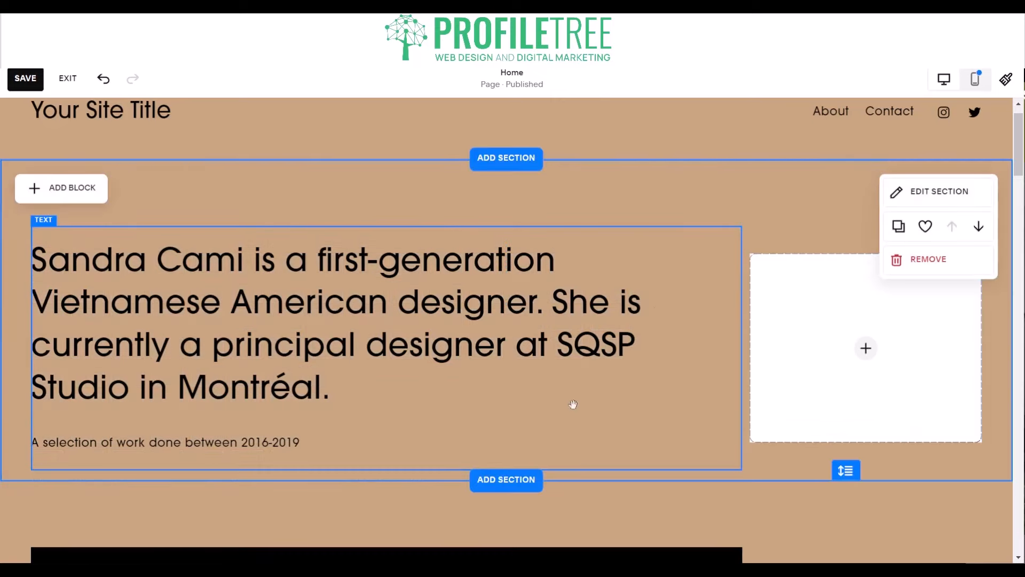
Step: Search the free stock images for "Art" and add the painted face mural to the new Image block
{"action": "left_click", "coordinate": [844, 302]}
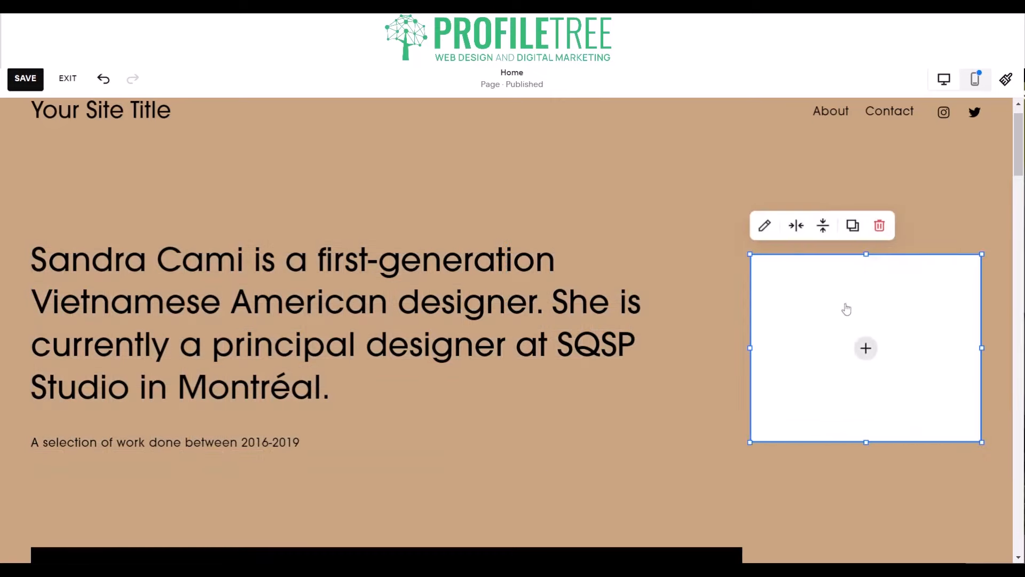
{"action": "left_click", "coordinate": [871, 353]}
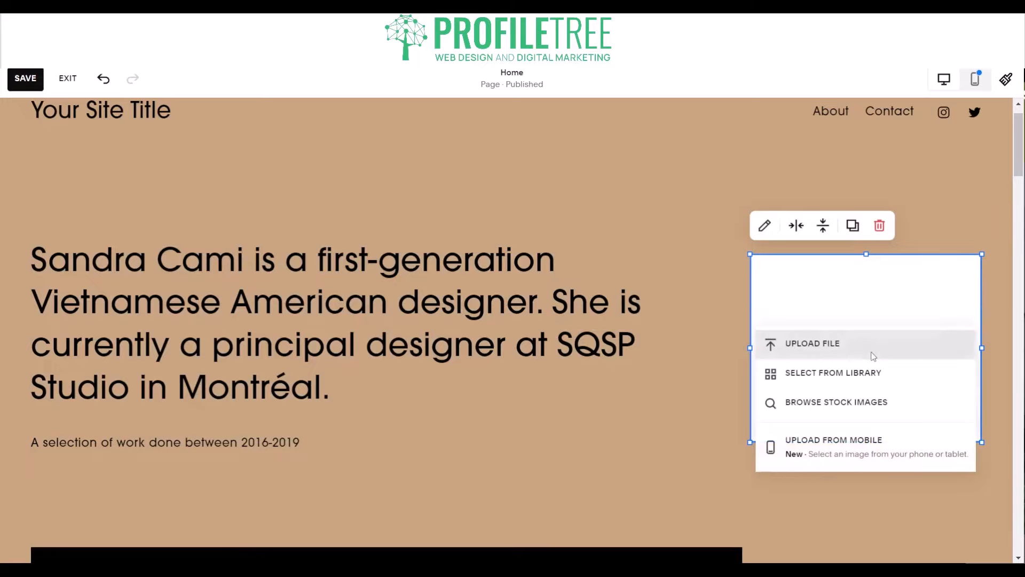
{"action": "left_click", "coordinate": [832, 405]}
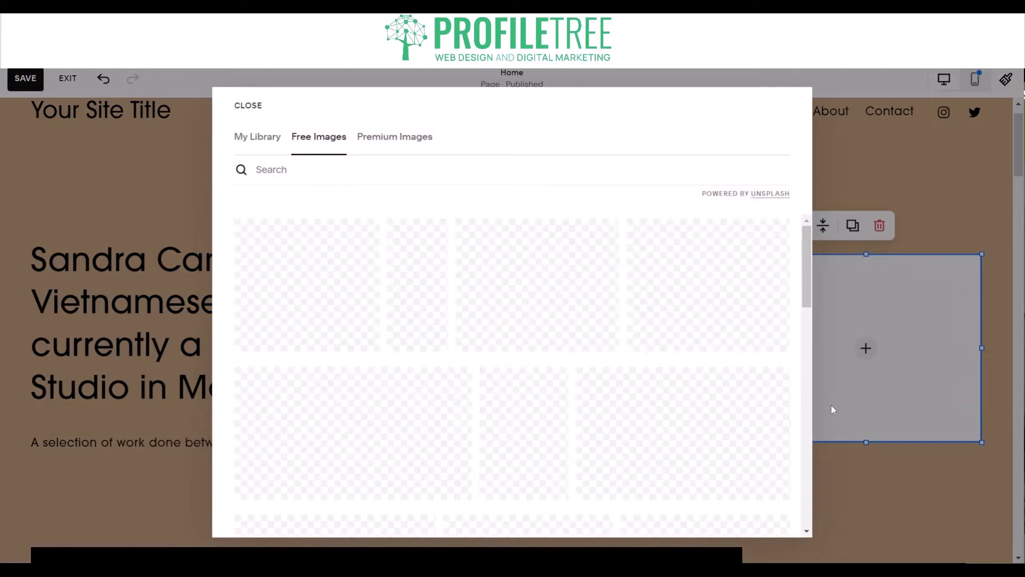
{"action": "left_click", "coordinate": [405, 177]}
{"action": "type", "text": "Art"}
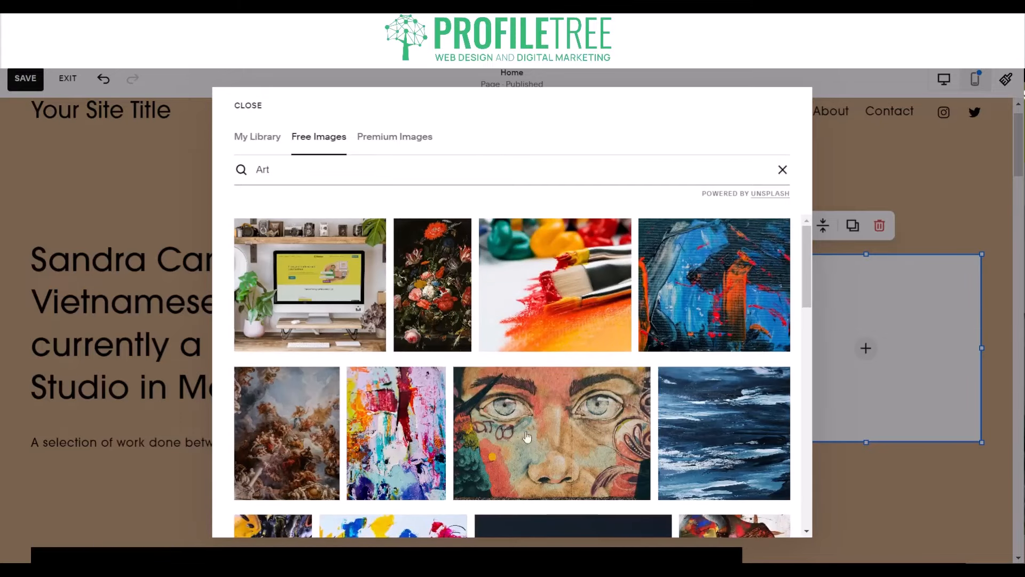
{"action": "left_click", "coordinate": [571, 448]}
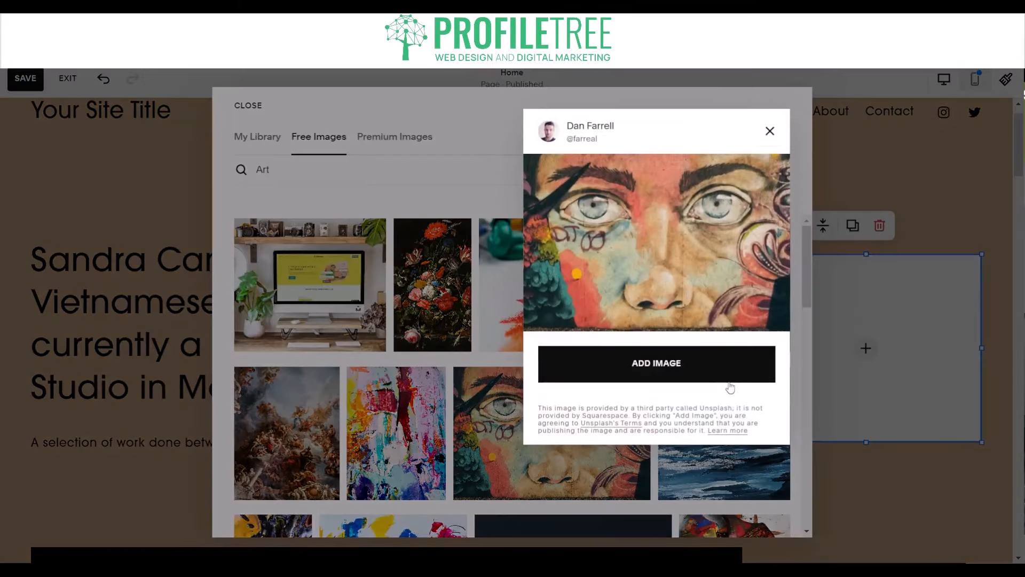
{"action": "left_click", "coordinate": [697, 363]}
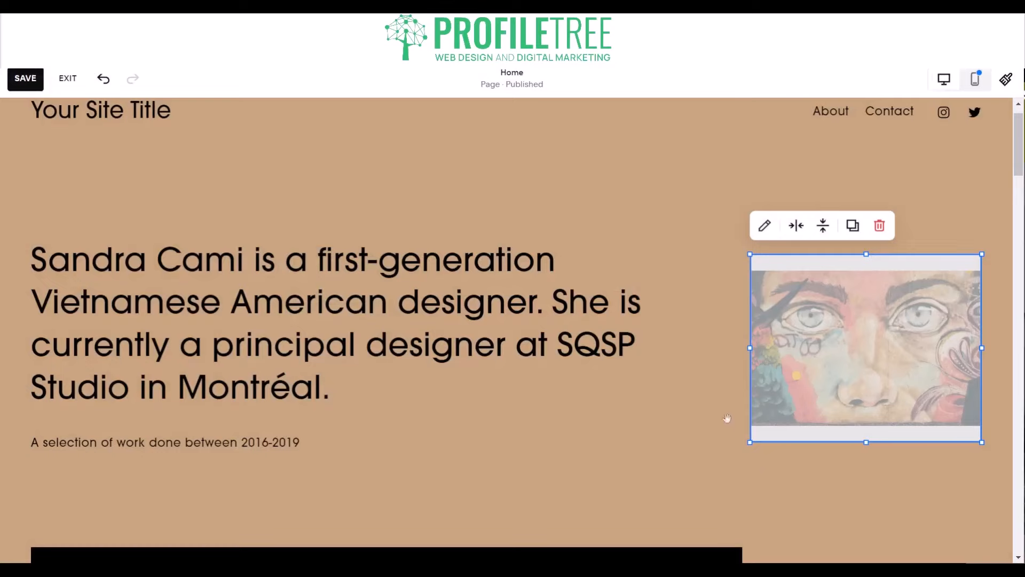
Step: Extend the Image block's upper and lower edges to match the height of the neighbouring text block
{"action": "left_click", "coordinate": [666, 442]}
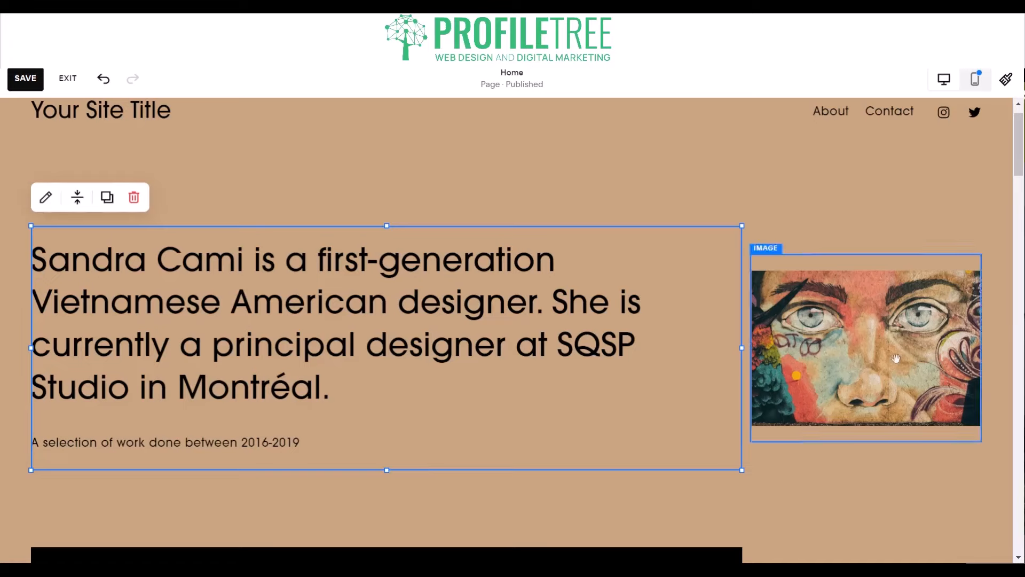
{"action": "left_click", "coordinate": [868, 317]}
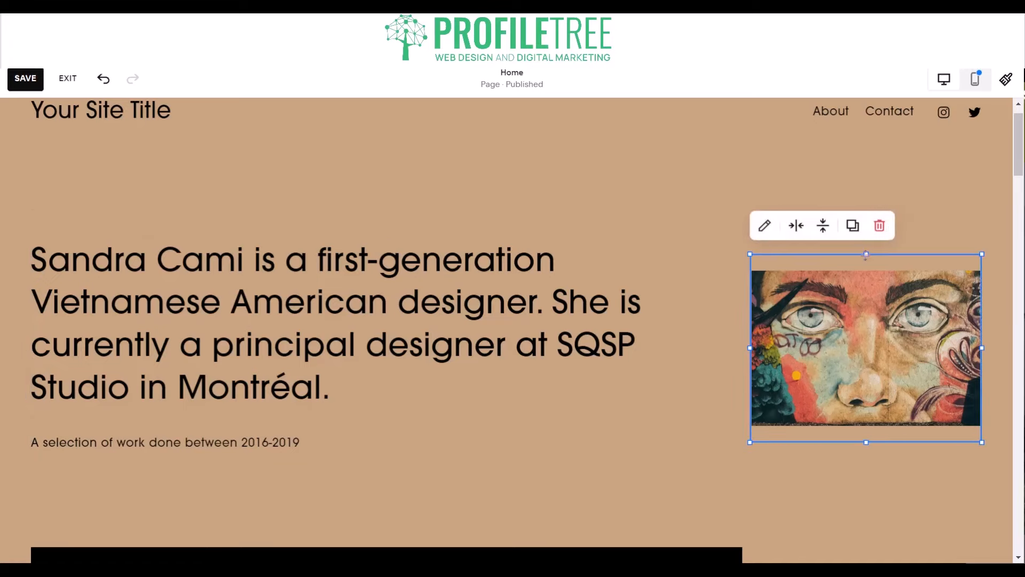
{"action": "left_click_drag", "start_coordinate": [866, 254], "coordinate": [865, 226]}
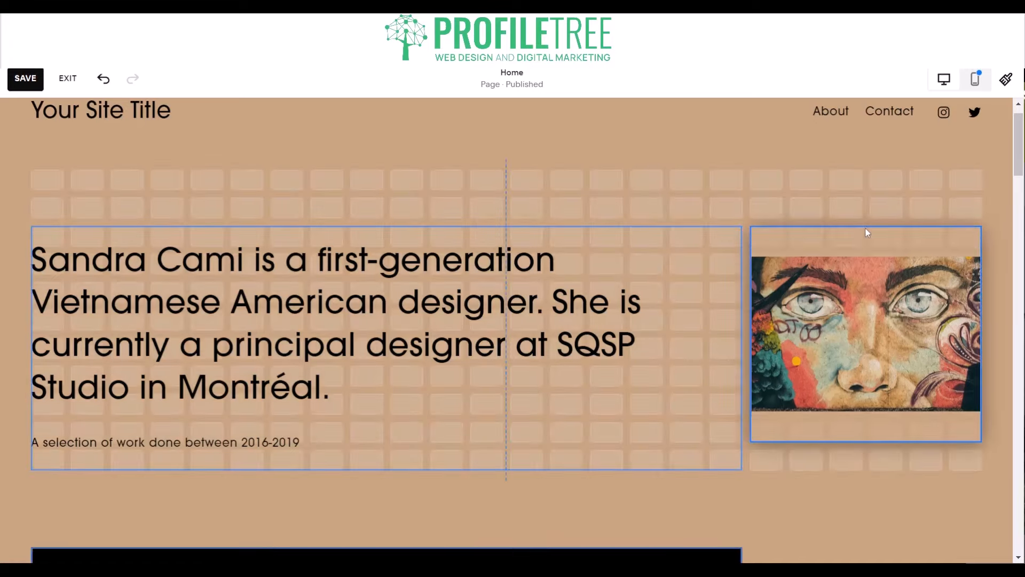
{"action": "left_click", "coordinate": [870, 433]}
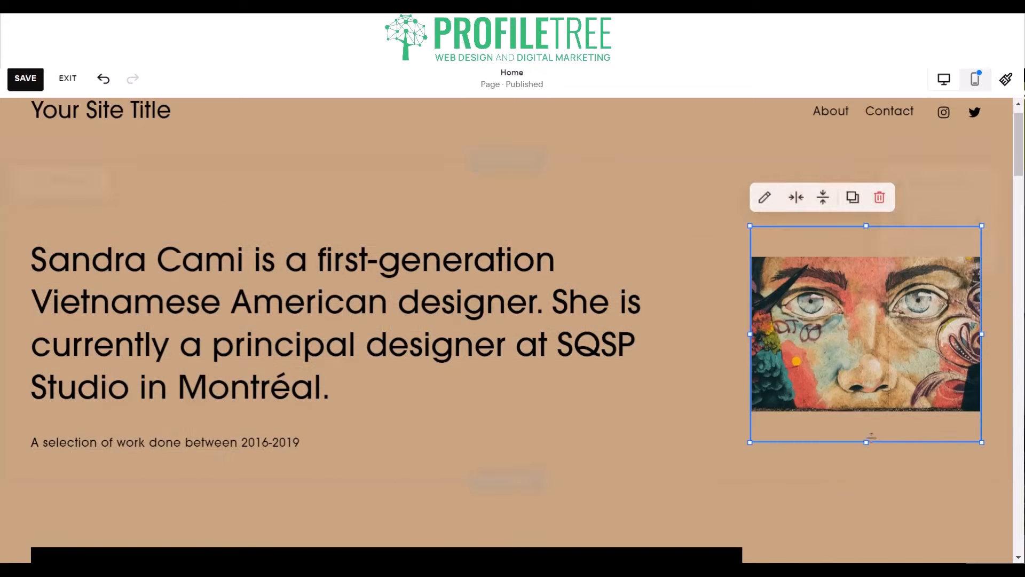
{"action": "left_click_drag", "start_coordinate": [865, 458], "coordinate": [864, 462]}
{"action": "left_click", "coordinate": [682, 385]}
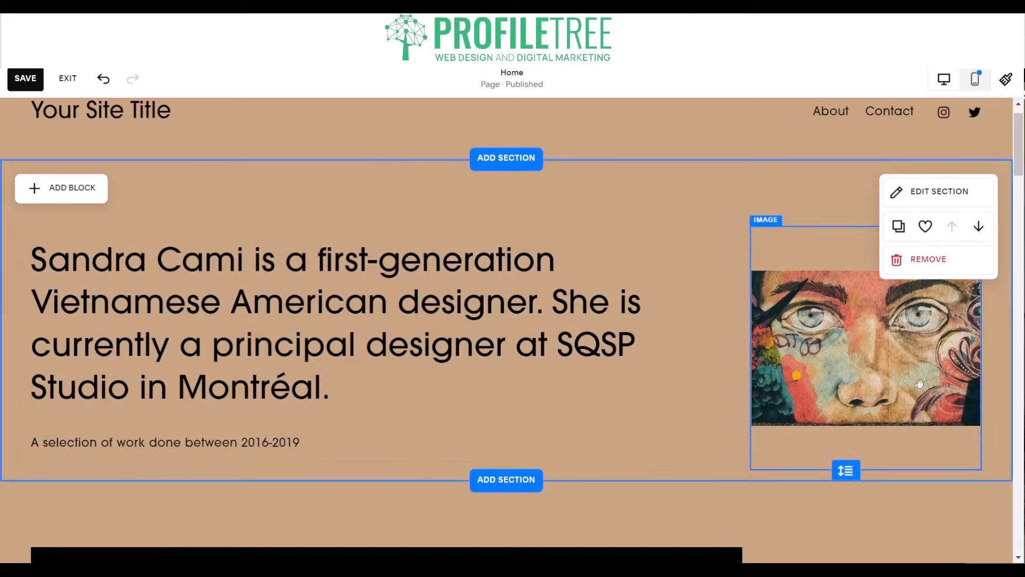
Step: Try the top and bottom vertical alignments on the designer text block, finishing with middle alignment
{"action": "left_click", "coordinate": [518, 464]}
{"action": "scroll", "coordinate": [427, 374], "scroll_direction": "down", "scroll_amount": 1}
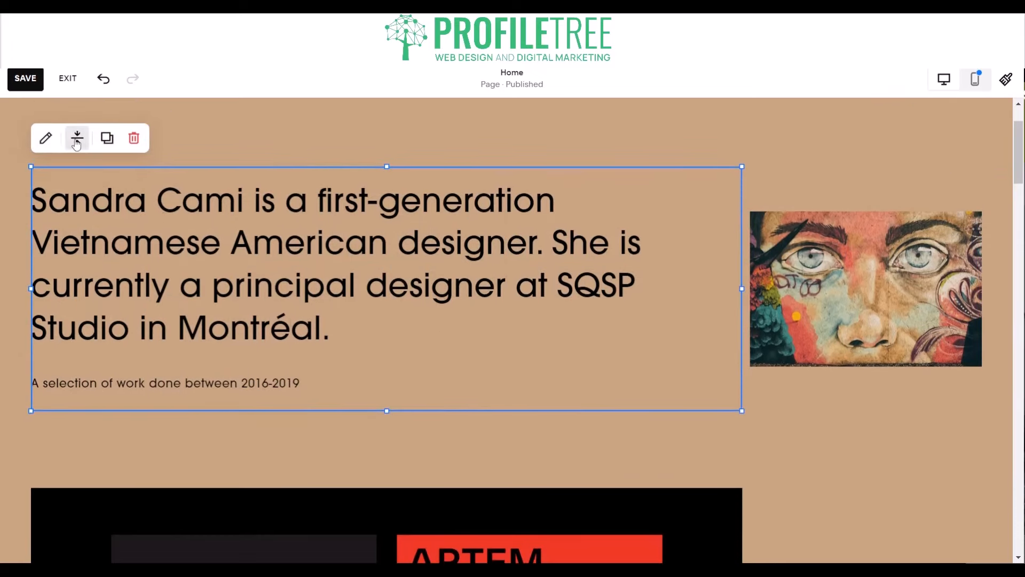
{"action": "left_click", "coordinate": [77, 140]}
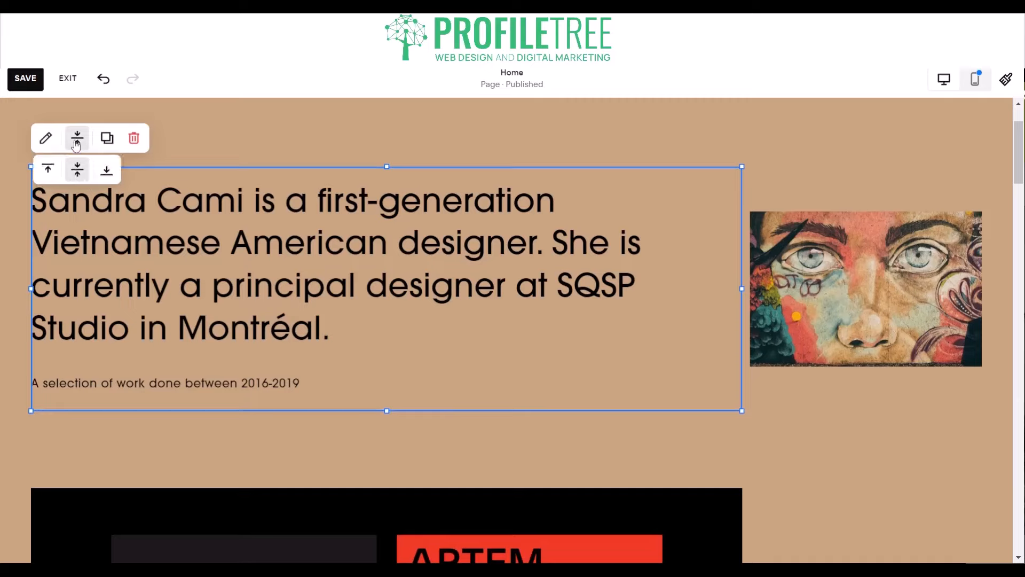
{"action": "left_click", "coordinate": [48, 169]}
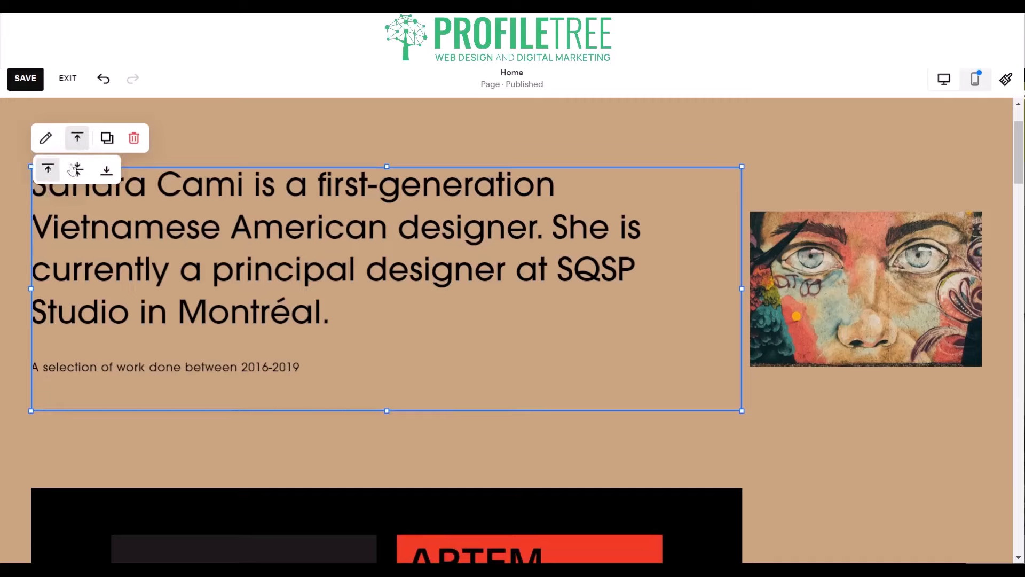
{"action": "left_click", "coordinate": [107, 170]}
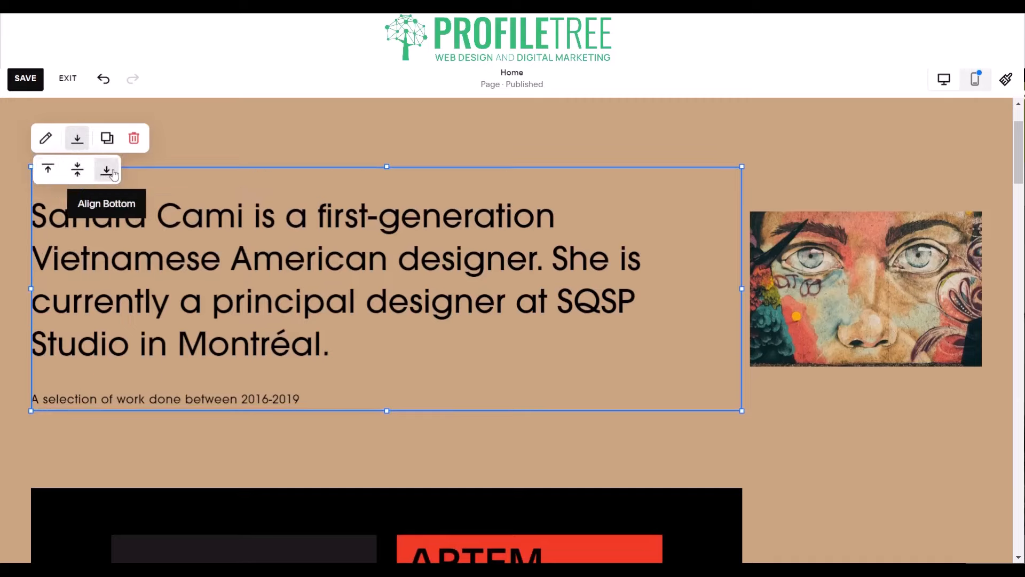
{"action": "left_click", "coordinate": [49, 170]}
{"action": "left_click", "coordinate": [78, 170]}
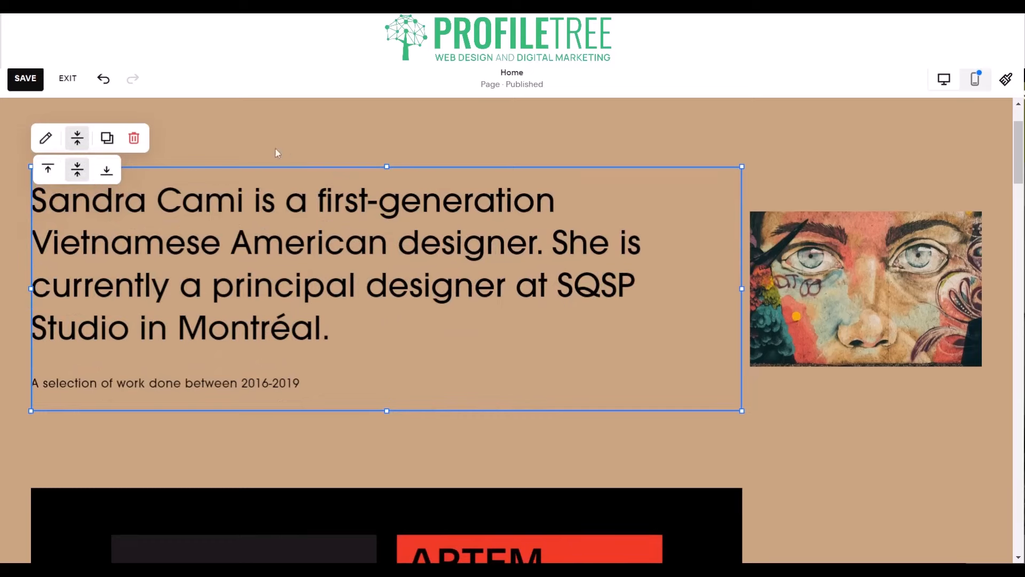
{"action": "left_click", "coordinate": [242, 151]}
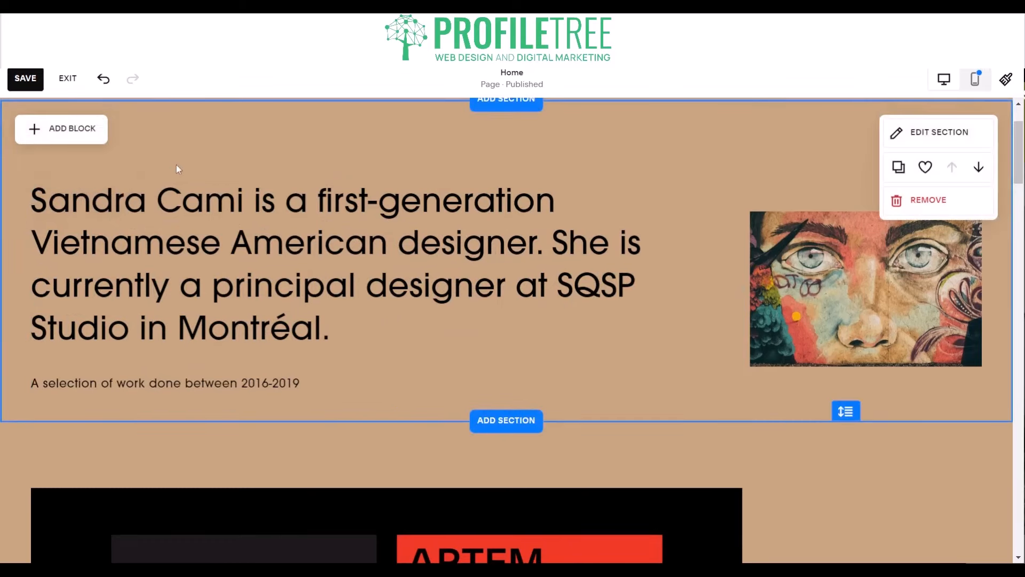
Step: Duplicate the designer text block and undo the duplication
{"action": "left_click", "coordinate": [150, 244]}
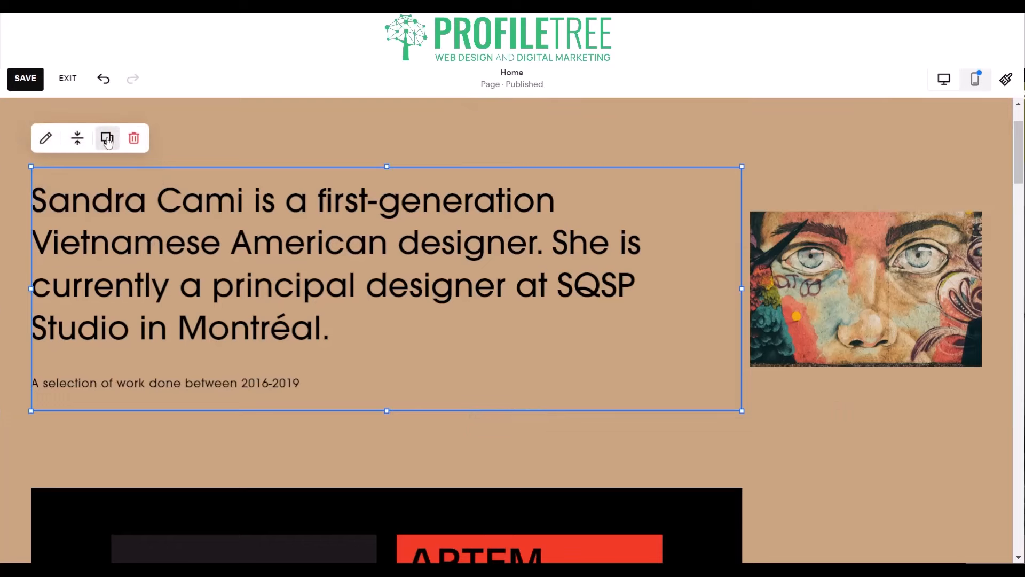
{"action": "key", "text": "ctrl+d"}
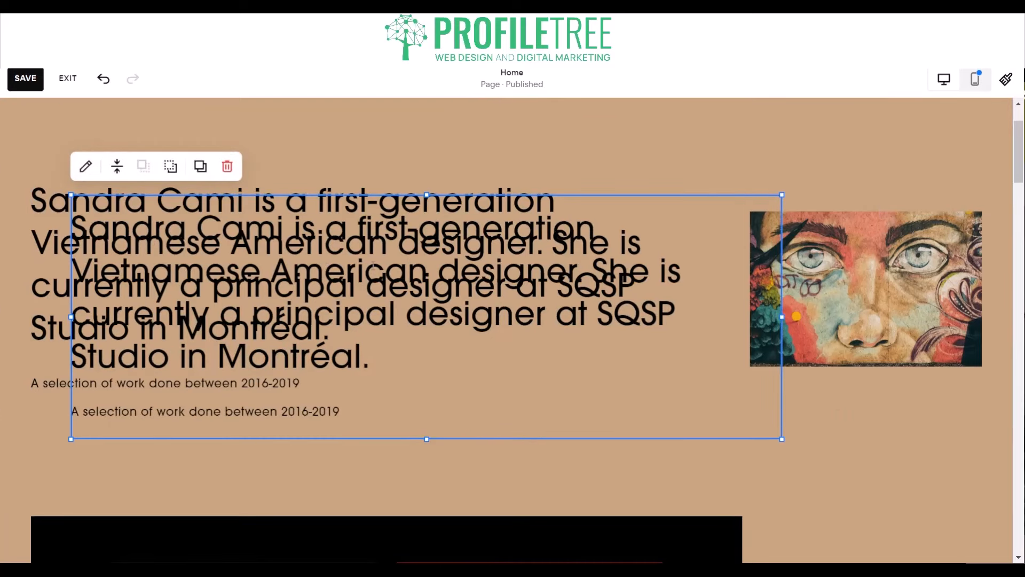
{"action": "key", "text": "ctrl+z"}
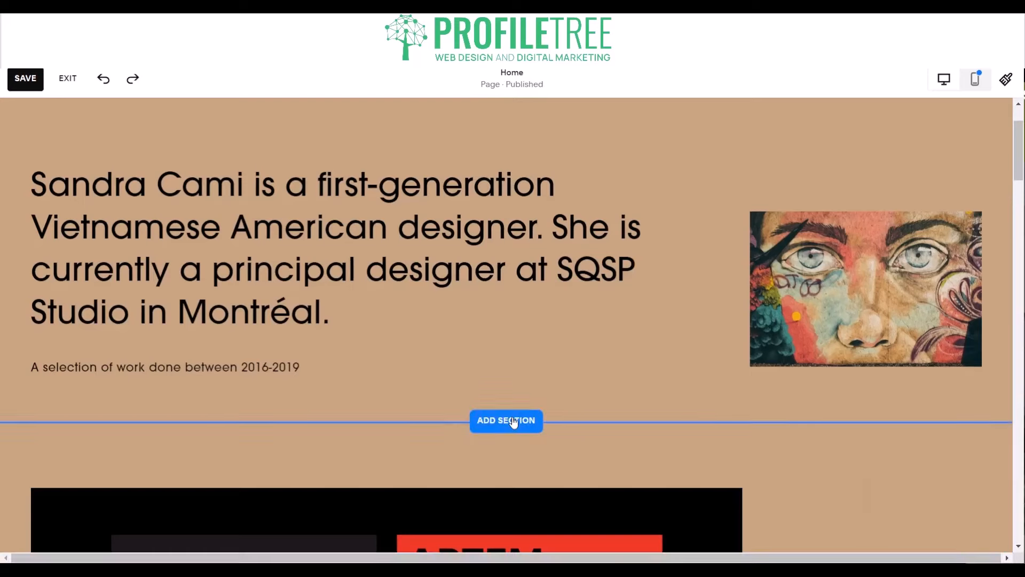
Step: Add the Intro section with scrolling "YOUR BRAND" text and a mountain photo below the designer section, and undo the addition
{"action": "scroll", "coordinate": [512, 378], "scroll_direction": "down", "scroll_amount": 5}
{"action": "scroll", "coordinate": [512, 377], "scroll_direction": "up", "scroll_amount": 4}
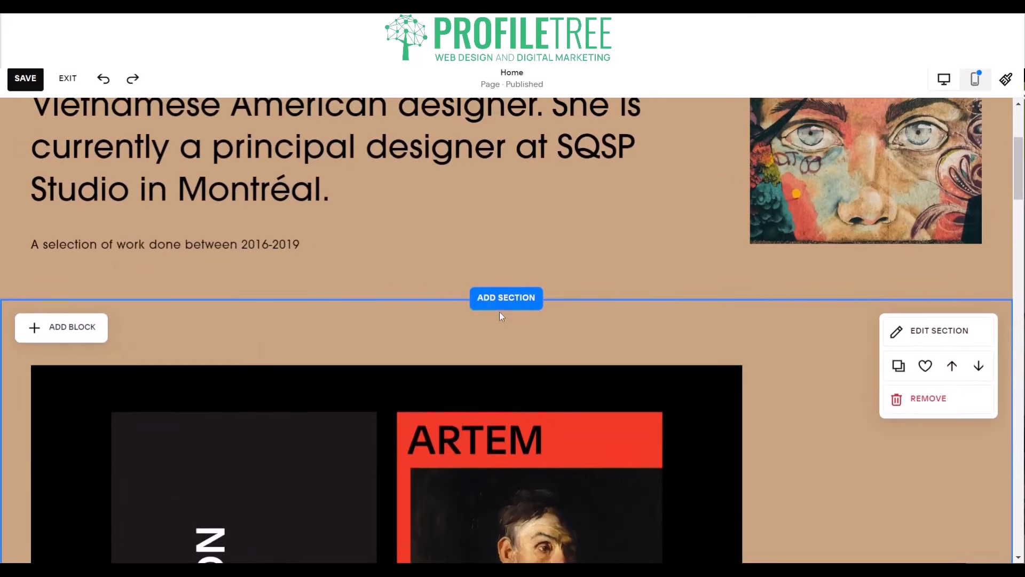
{"action": "left_click", "coordinate": [491, 300]}
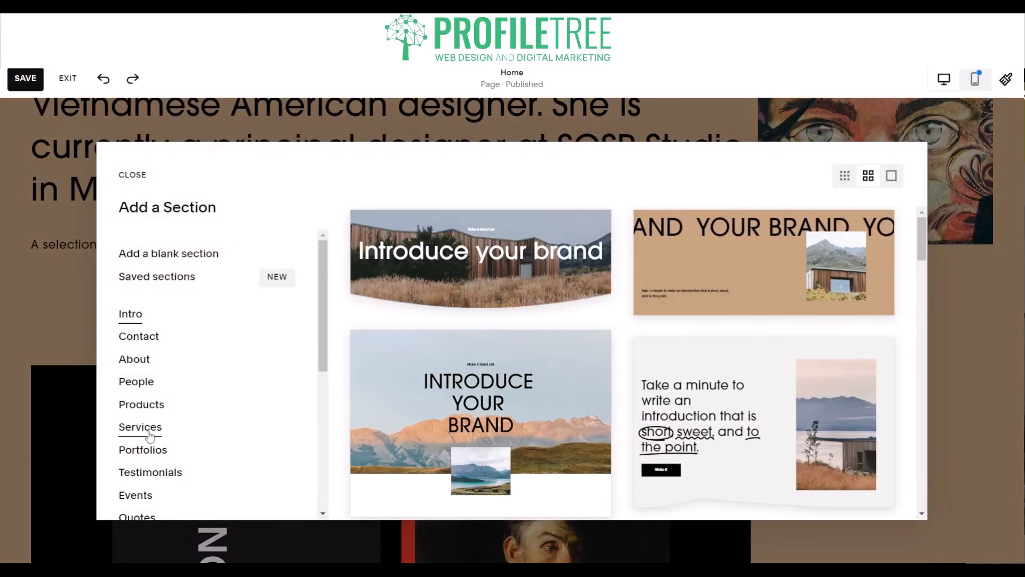
{"action": "scroll", "coordinate": [149, 437], "scroll_direction": "down", "scroll_amount": 2}
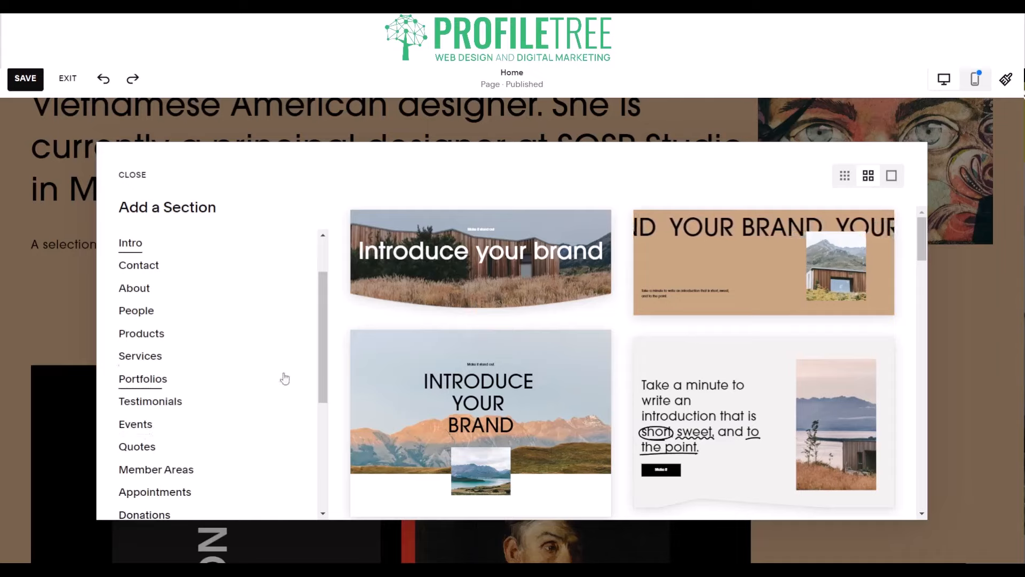
{"action": "left_click", "coordinate": [737, 298]}
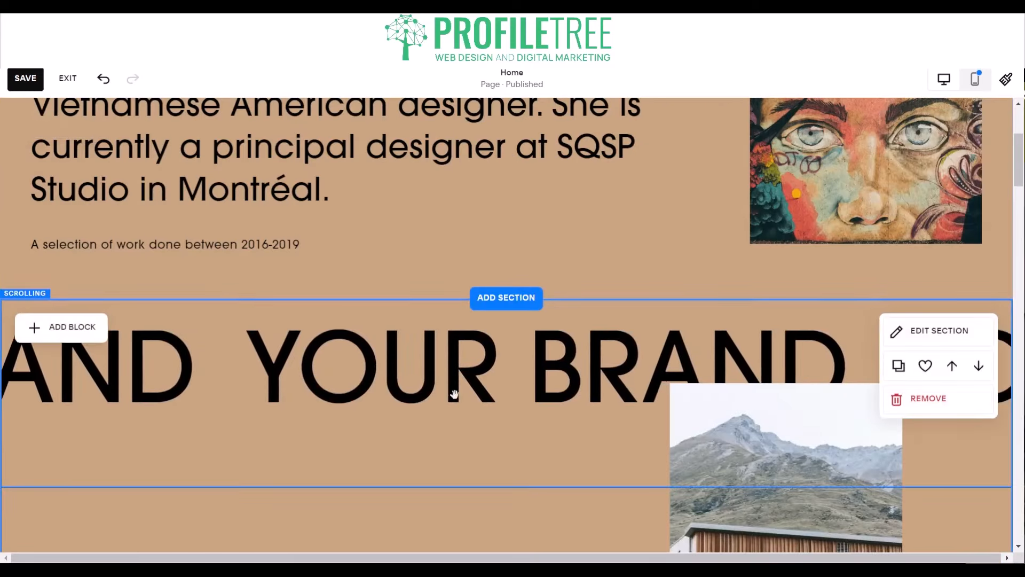
{"action": "scroll", "coordinate": [365, 441], "scroll_direction": "down", "scroll_amount": 5}
{"action": "scroll", "coordinate": [364, 441], "scroll_direction": "up", "scroll_amount": 1}
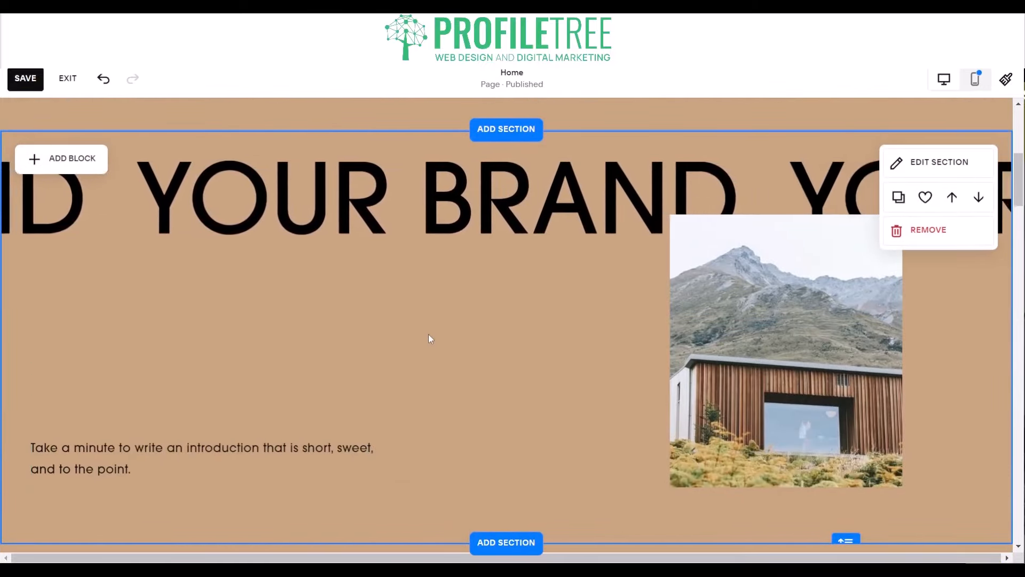
{"action": "scroll", "coordinate": [620, 309], "scroll_direction": "up", "scroll_amount": 3}
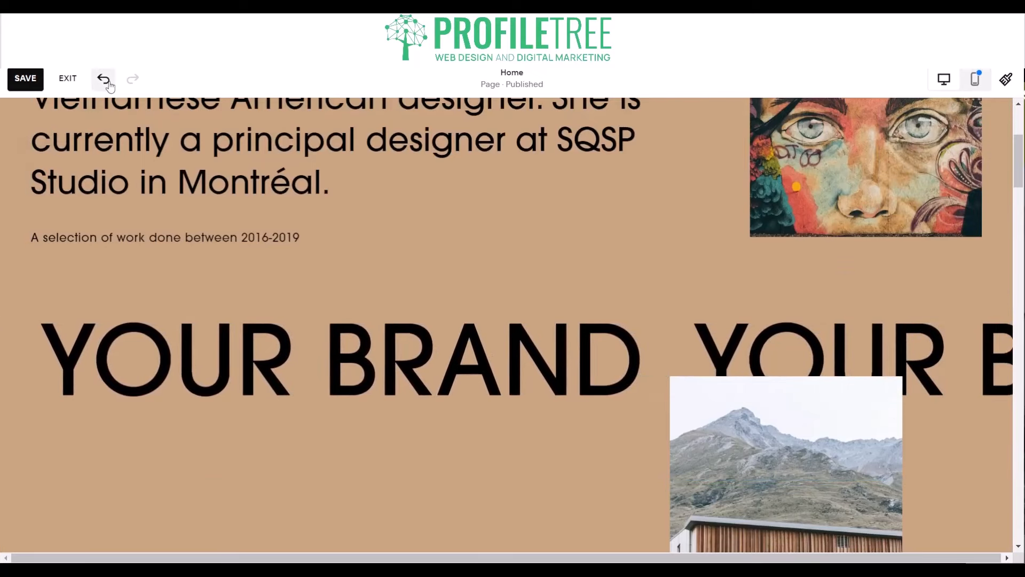
{"action": "left_click", "coordinate": [106, 80]}
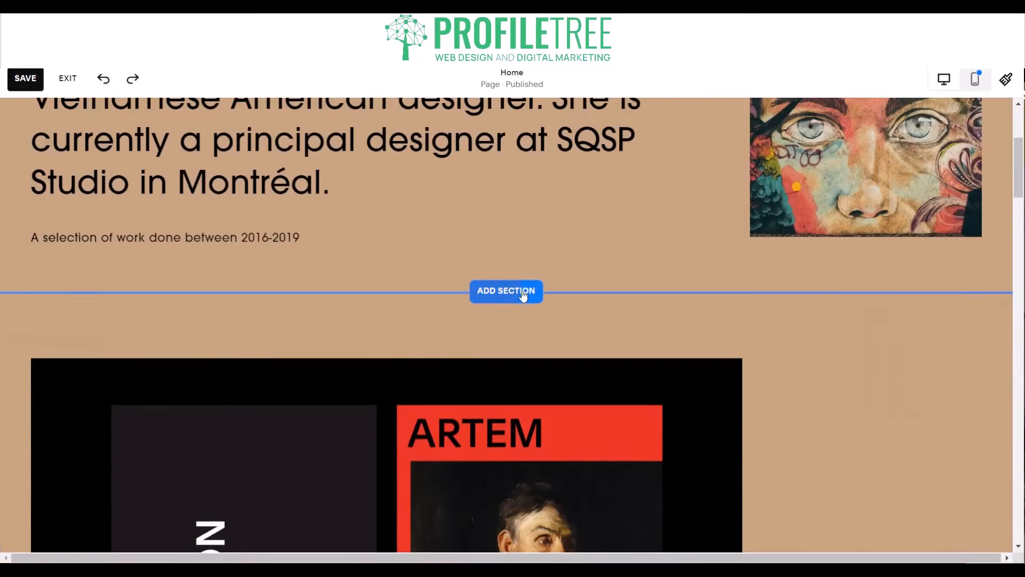
Step: Add the Intro section with the "Take a minute to write an introduction" heading and lake photo below the designer section
{"action": "left_click", "coordinate": [523, 290]}
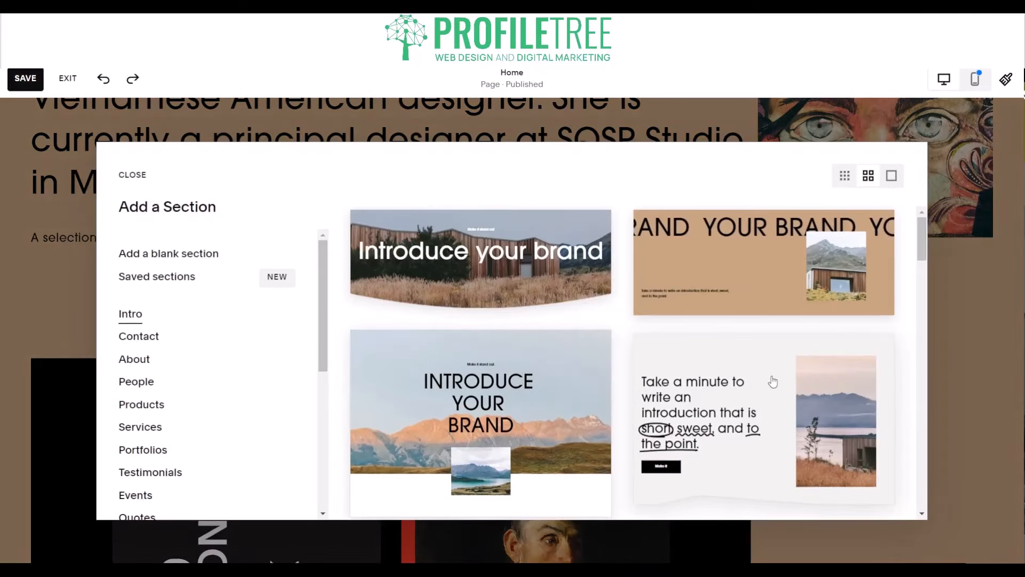
{"action": "left_click", "coordinate": [769, 380]}
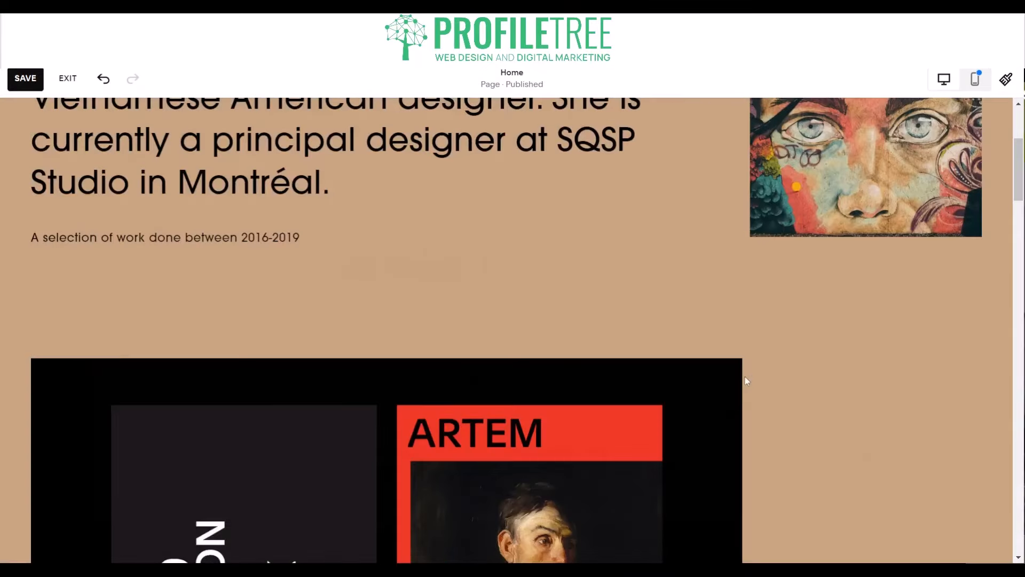
{"action": "scroll", "coordinate": [641, 410], "scroll_direction": "down", "scroll_amount": 10}
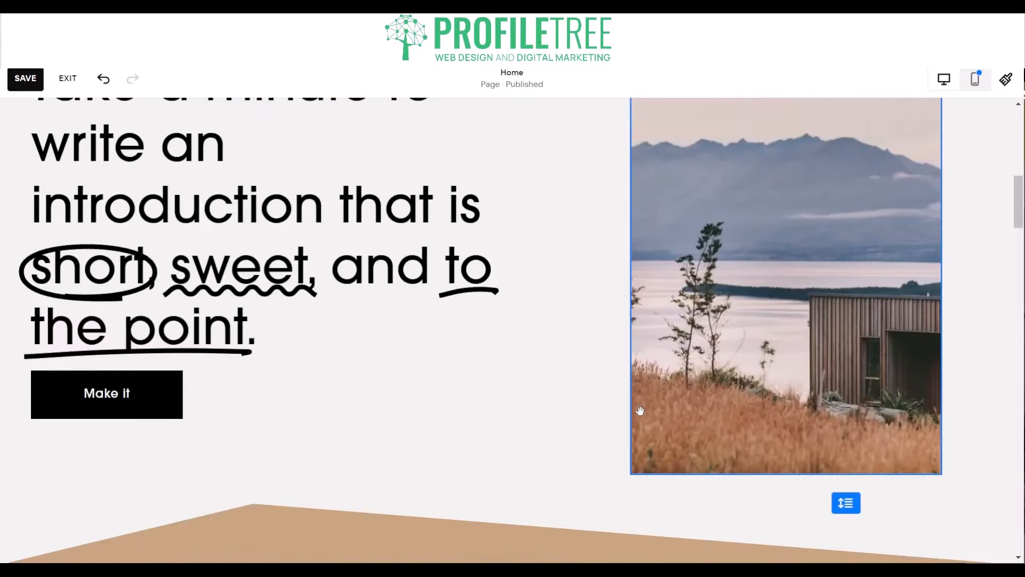
{"action": "scroll", "coordinate": [382, 359], "scroll_direction": "up", "scroll_amount": 10}
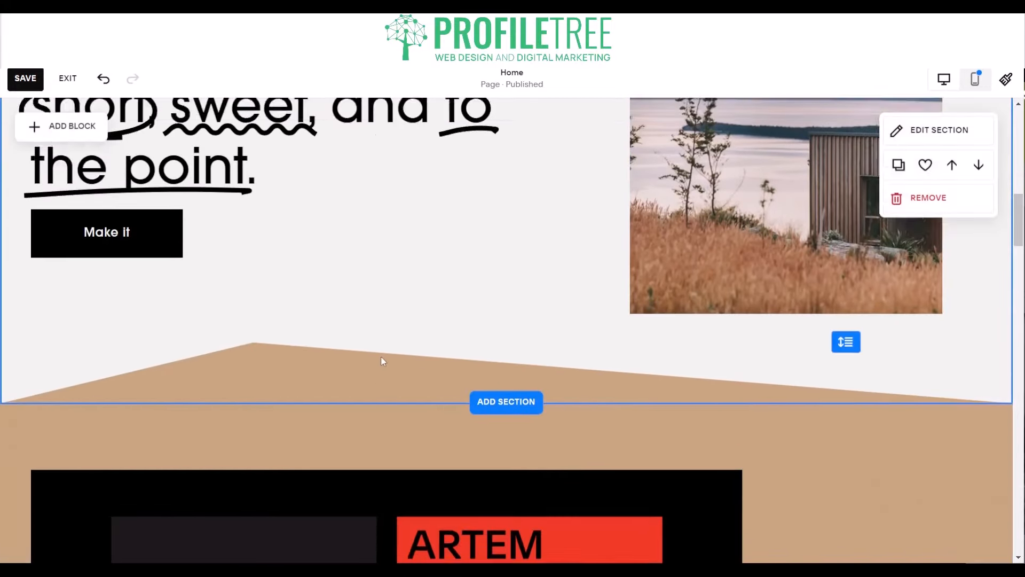
{"action": "scroll", "coordinate": [383, 362], "scroll_direction": "down", "scroll_amount": 3}
{"action": "scroll", "coordinate": [382, 361], "scroll_direction": "up", "scroll_amount": 8}
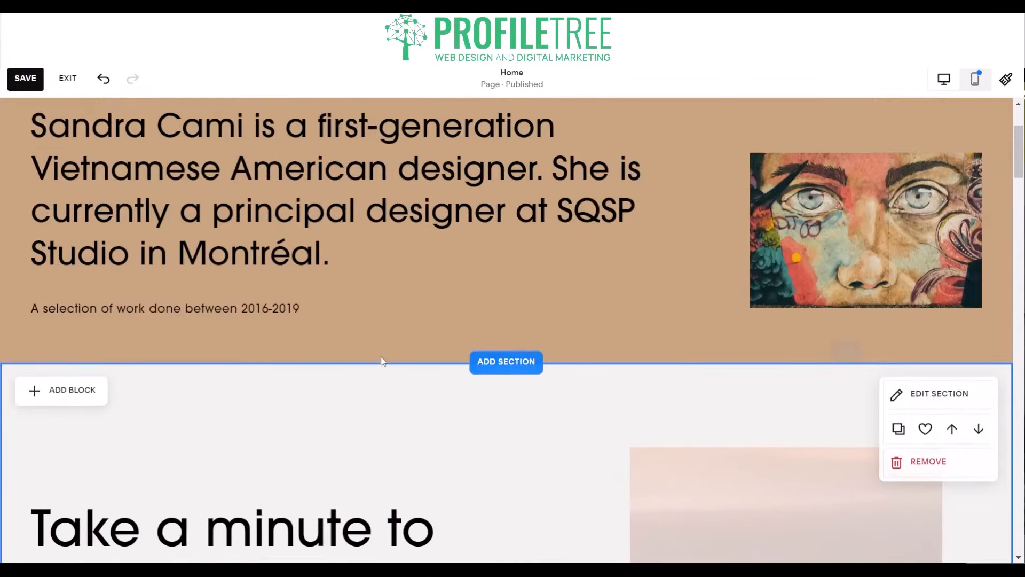
{"action": "scroll", "coordinate": [383, 362], "scroll_direction": "down", "scroll_amount": 2}
{"action": "scroll", "coordinate": [383, 362], "scroll_direction": "down", "scroll_amount": 10}
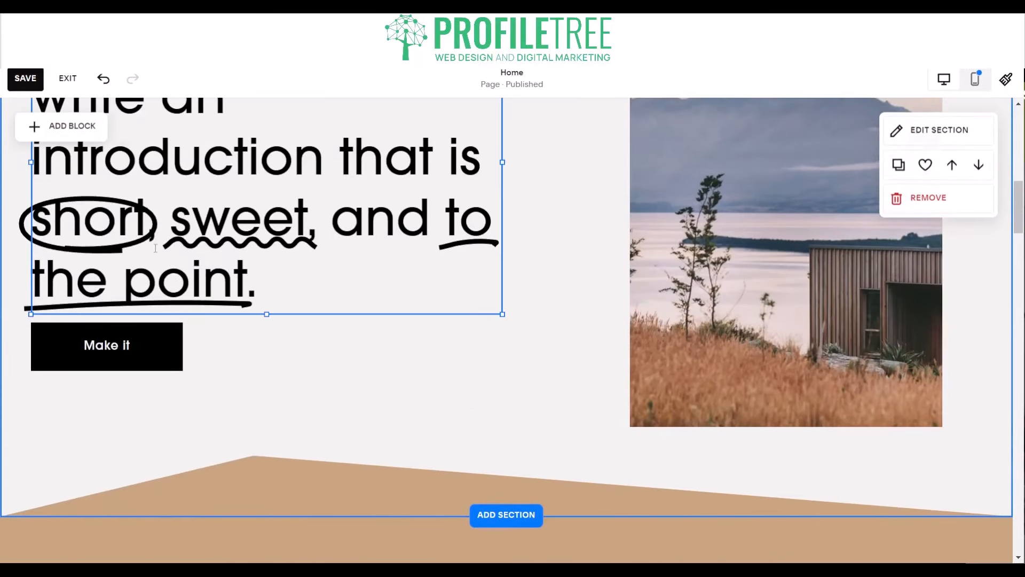
Step: Open the new section's "Take a minute" heading for text editing and examine its formatting options
{"action": "left_click", "coordinate": [154, 221]}
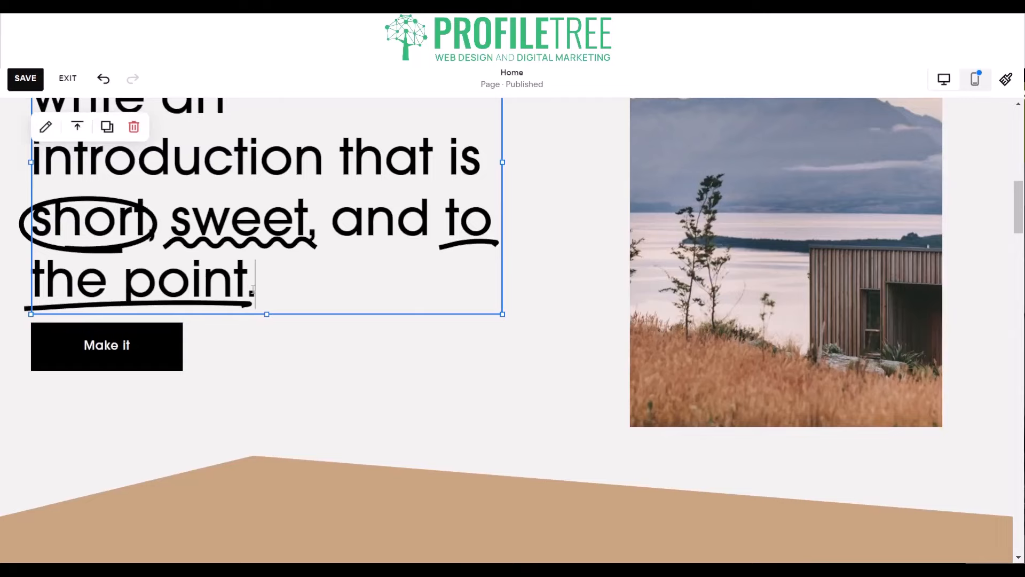
{"action": "left_click", "coordinate": [206, 284]}
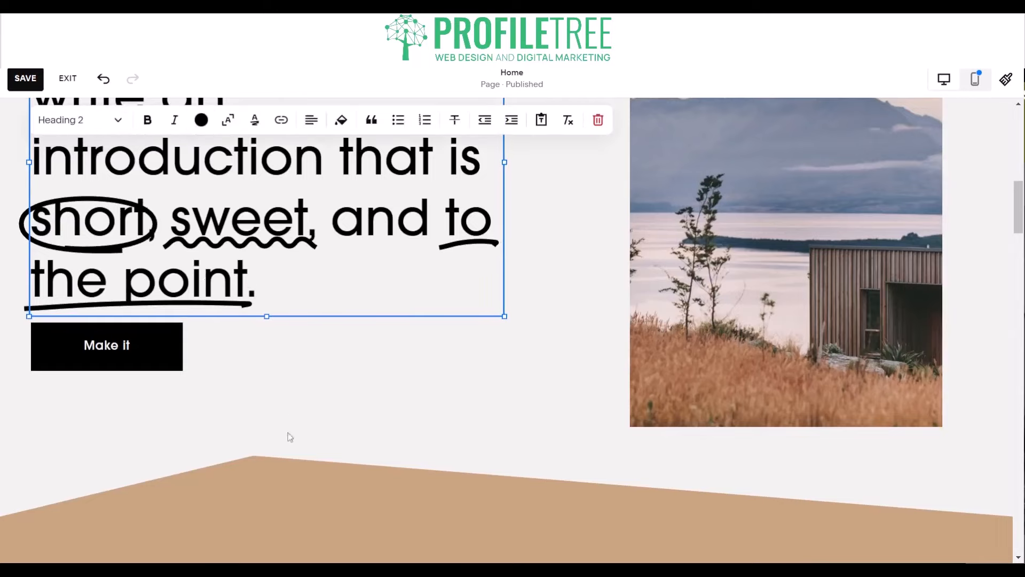
{"action": "scroll", "coordinate": [342, 359], "scroll_direction": "up", "scroll_amount": 4}
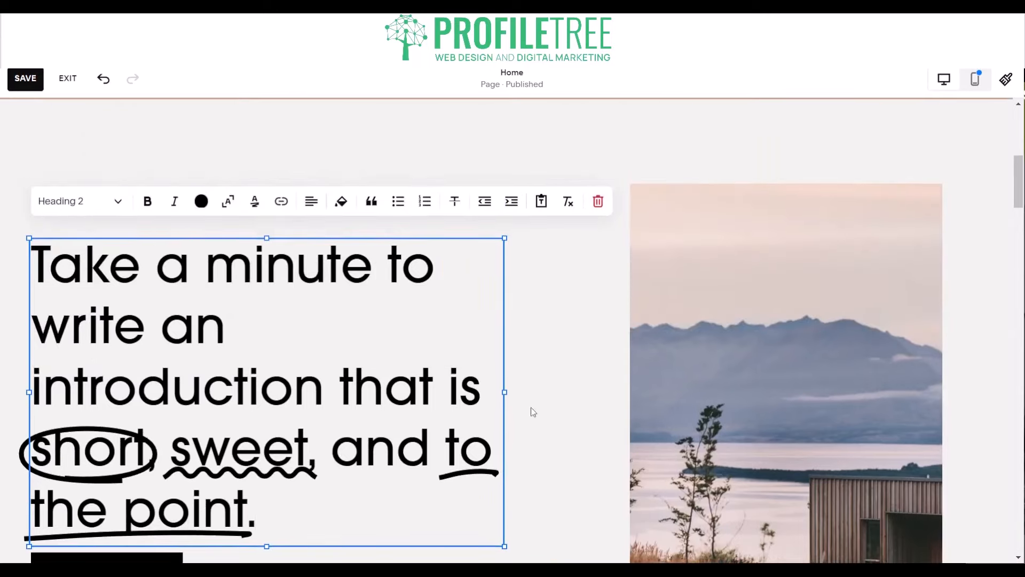
{"action": "scroll", "coordinate": [532, 411], "scroll_direction": "down", "scroll_amount": 3}
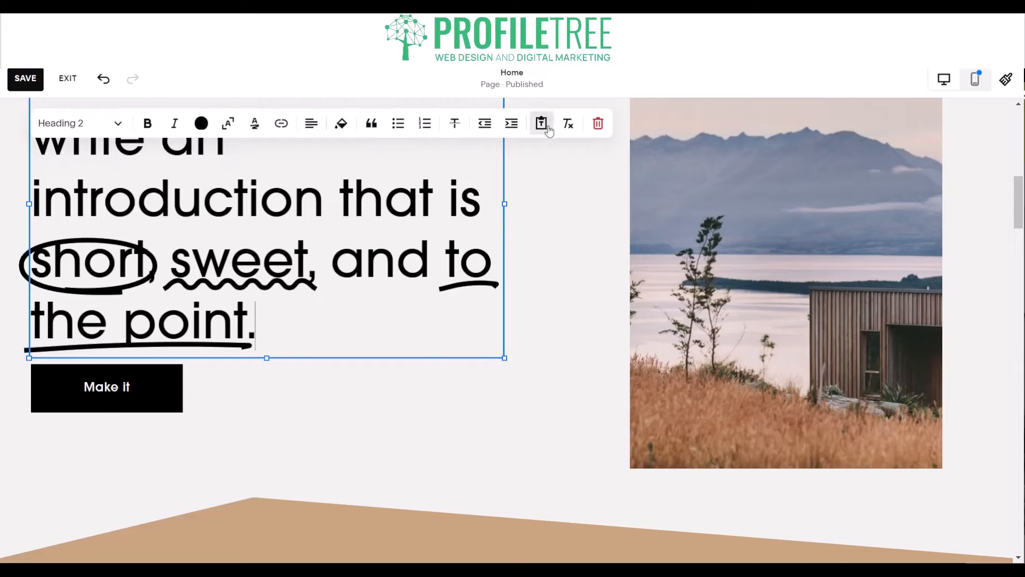
{"action": "scroll", "coordinate": [229, 299], "scroll_direction": "up", "scroll_amount": 4}
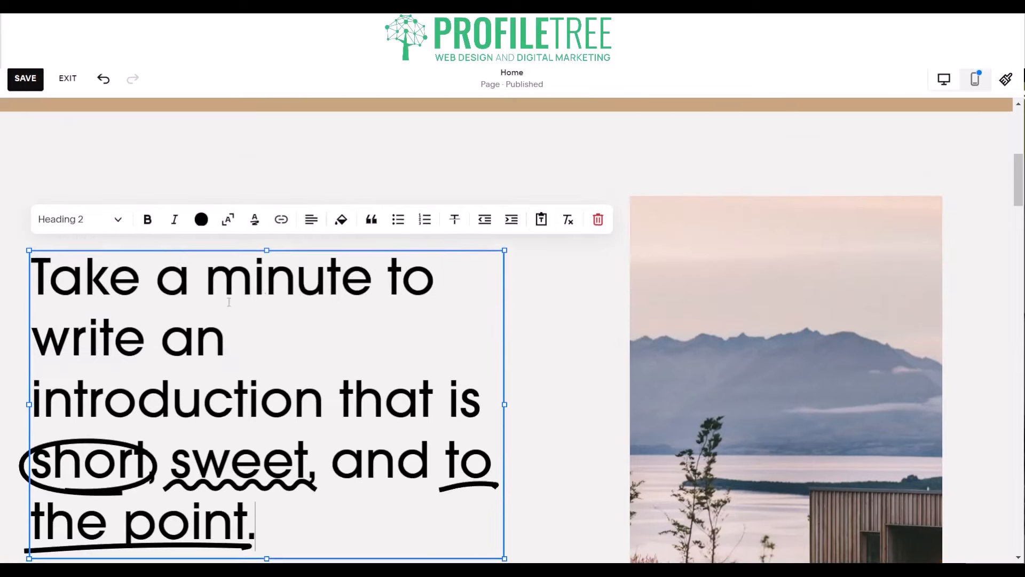
{"action": "scroll", "coordinate": [283, 332], "scroll_direction": "down", "scroll_amount": 11}
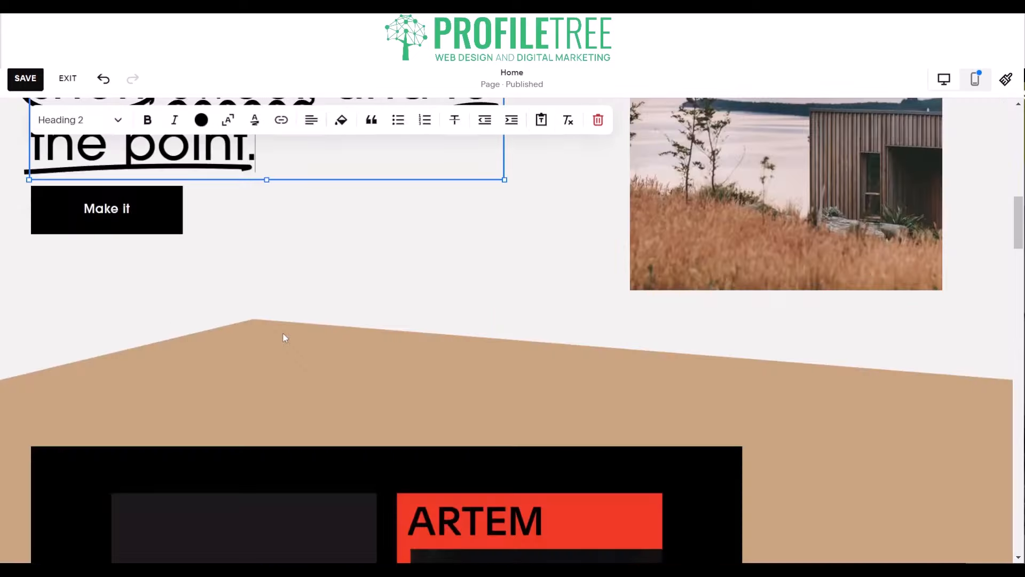
Step: Open the settings of the "Make it" button and review its text and design options
{"action": "scroll", "coordinate": [162, 220], "scroll_direction": "up", "scroll_amount": 4}
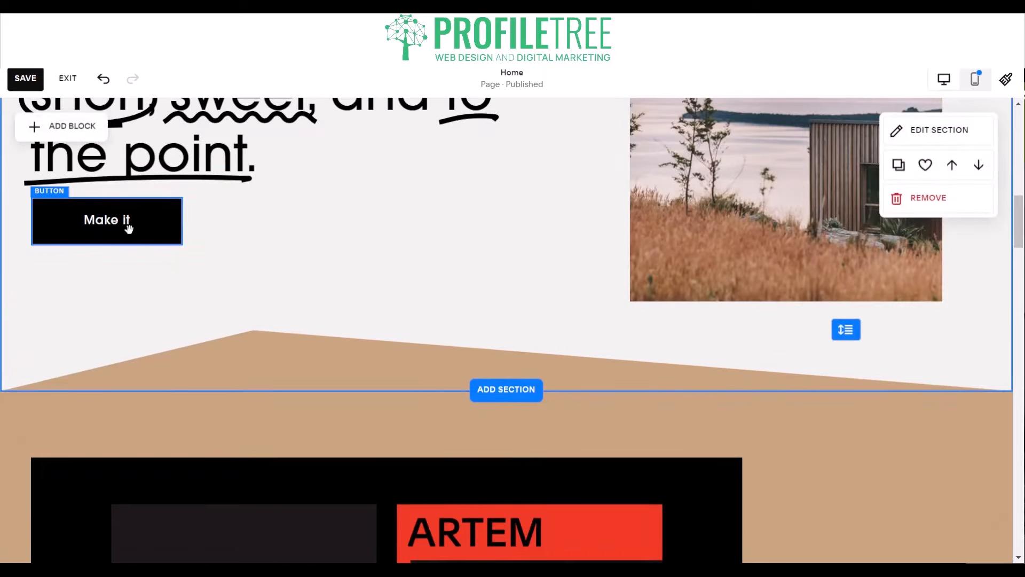
{"action": "left_click", "coordinate": [129, 228]}
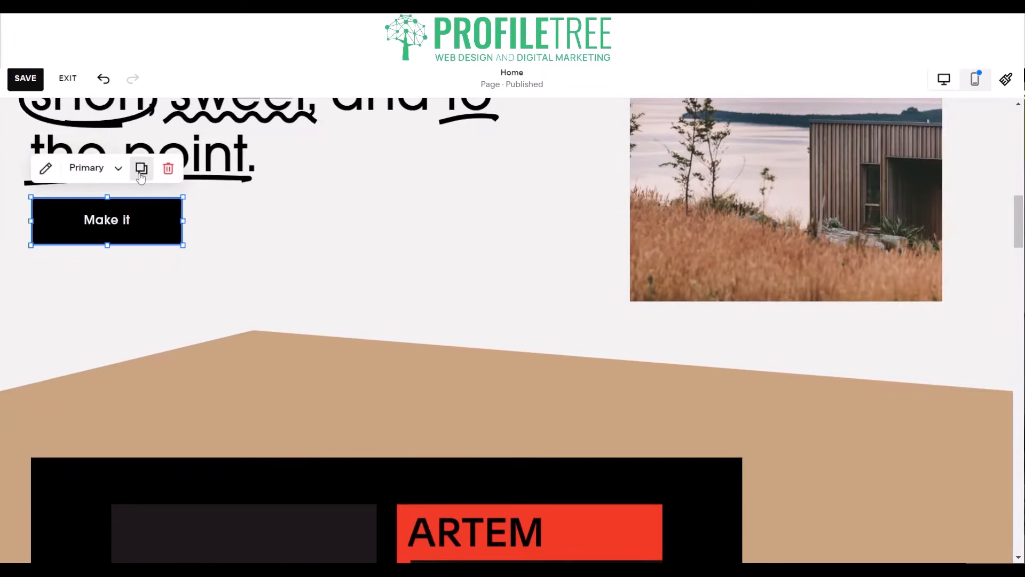
{"action": "left_click", "coordinate": [43, 171]}
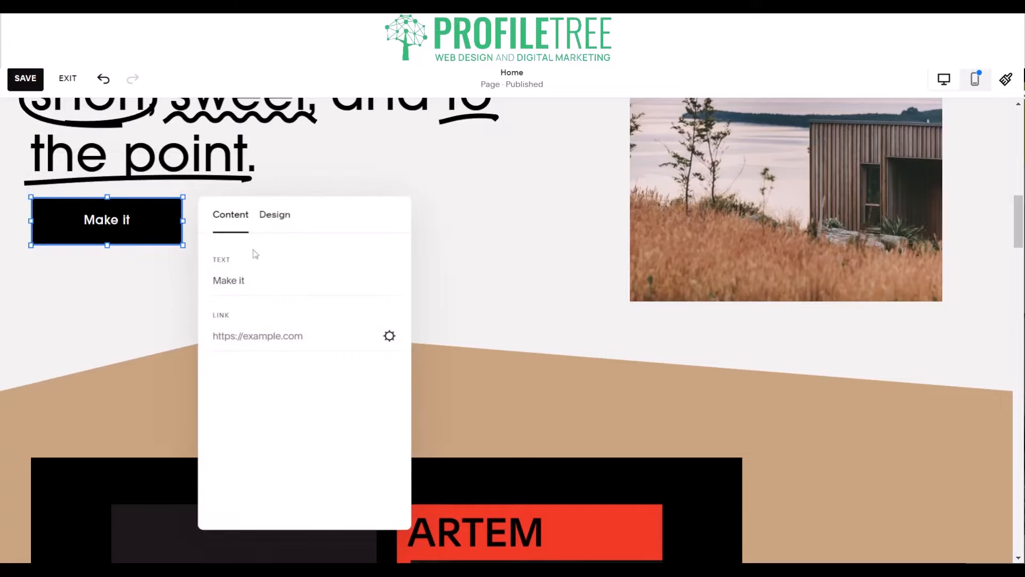
{"action": "left_click_drag", "start_coordinate": [264, 287], "coordinate": [211, 289]}
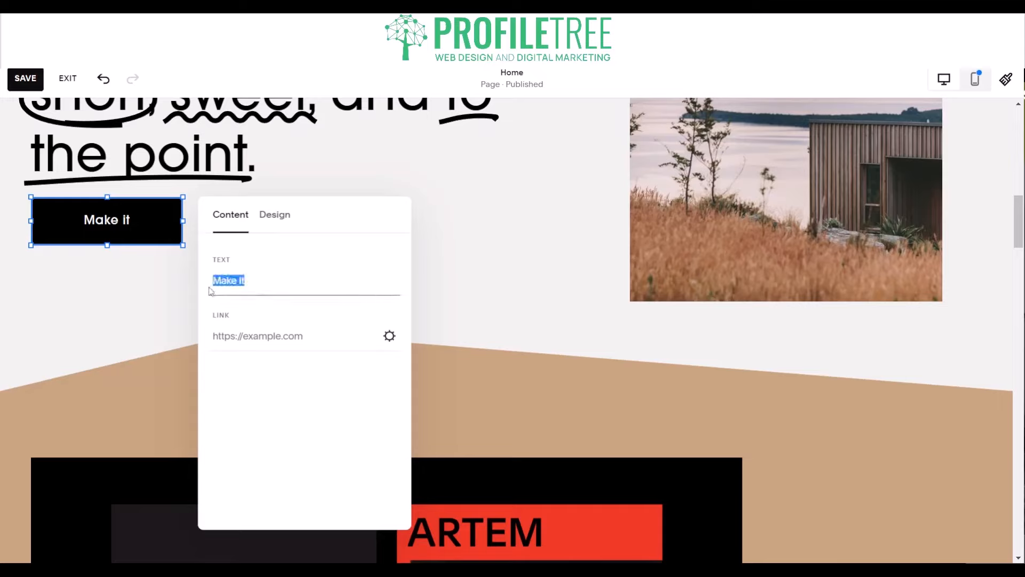
{"action": "left_click", "coordinate": [273, 220]}
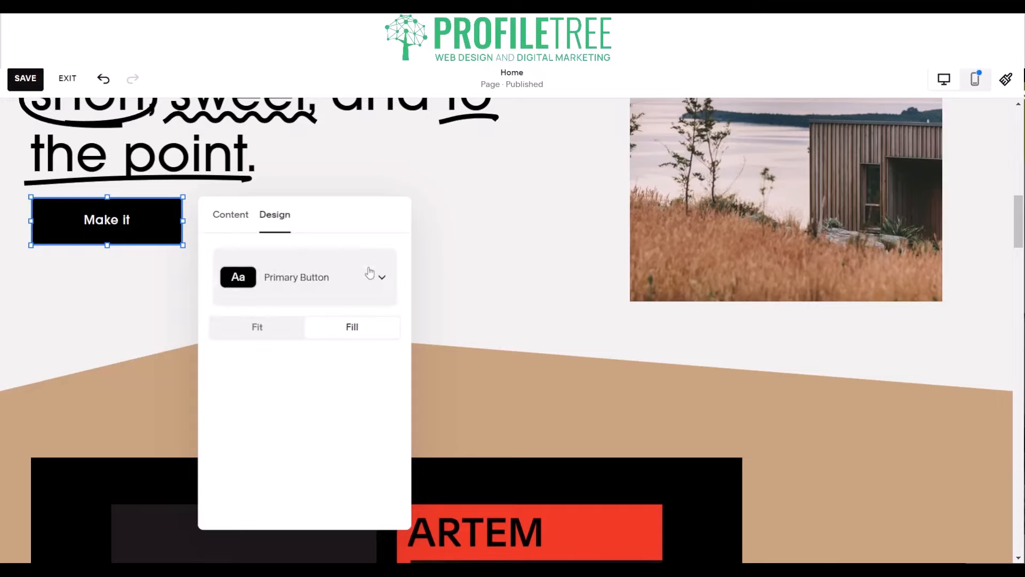
Step: Open the link editor for the "Make it" button and choose the Home page as its link target
{"action": "left_click", "coordinate": [233, 223]}
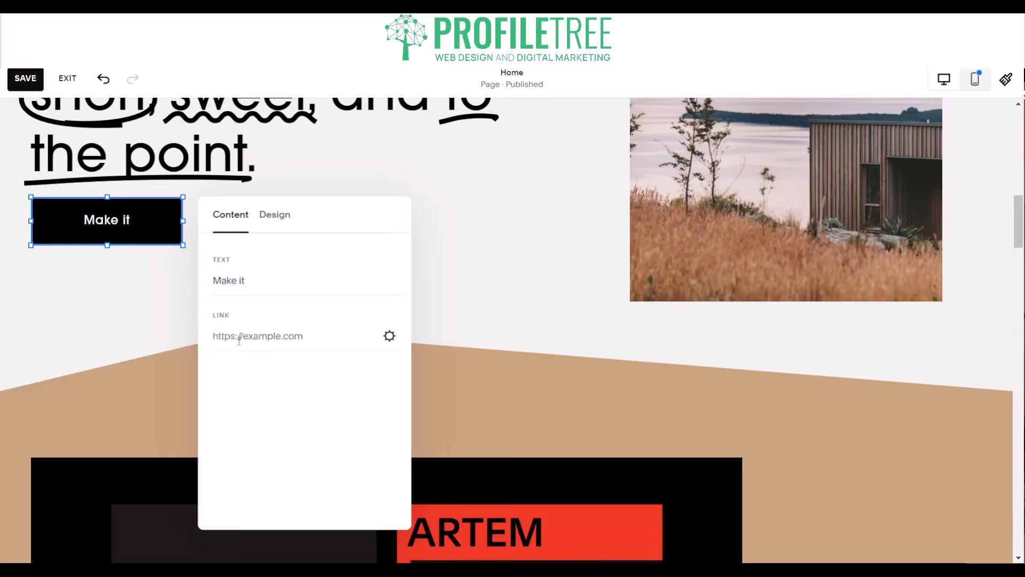
{"action": "left_click", "coordinate": [331, 336]}
{"action": "left_click", "coordinate": [390, 336]}
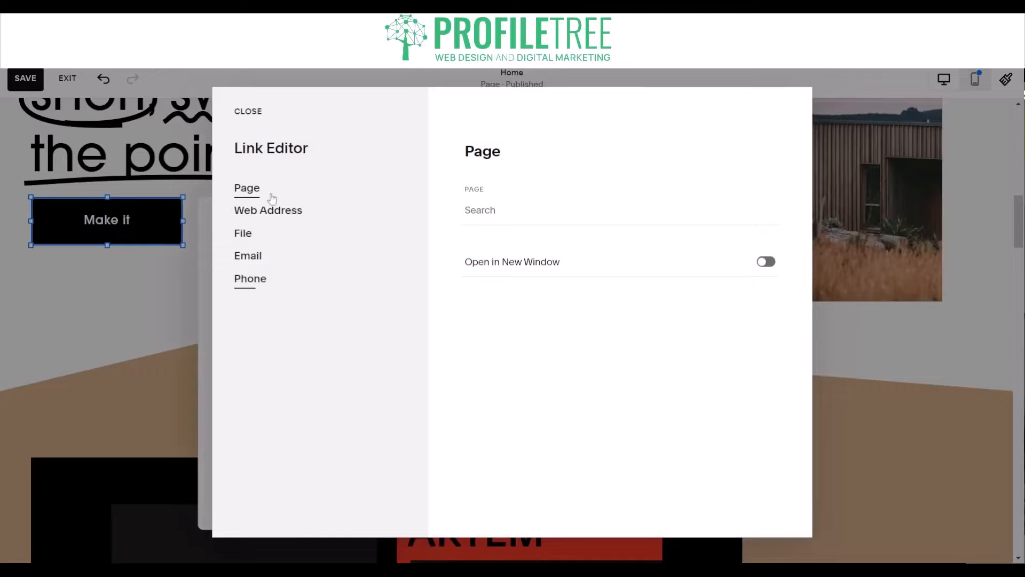
{"action": "left_click", "coordinate": [293, 215]}
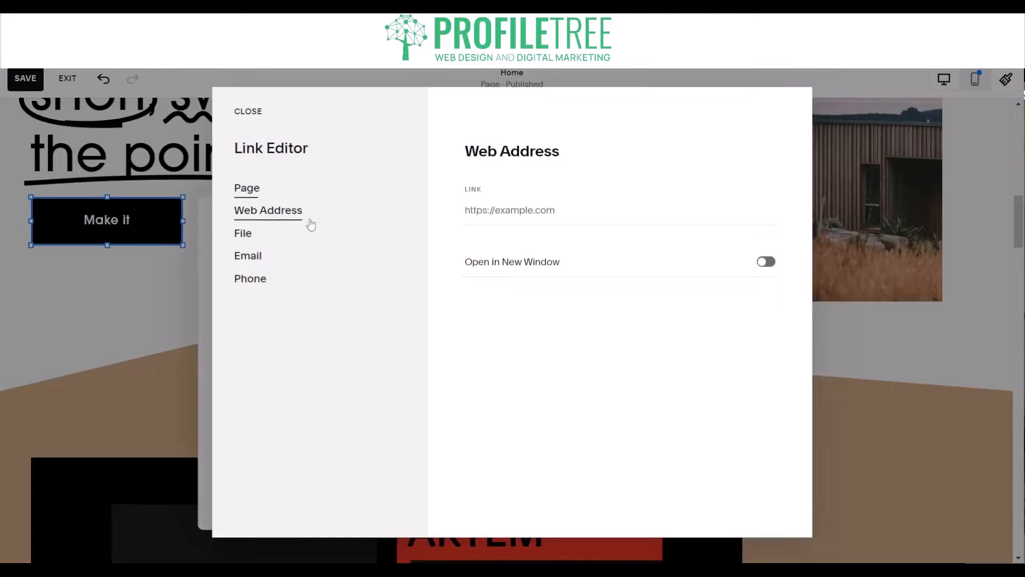
{"action": "left_click", "coordinate": [294, 196]}
{"action": "left_click", "coordinate": [525, 217]}
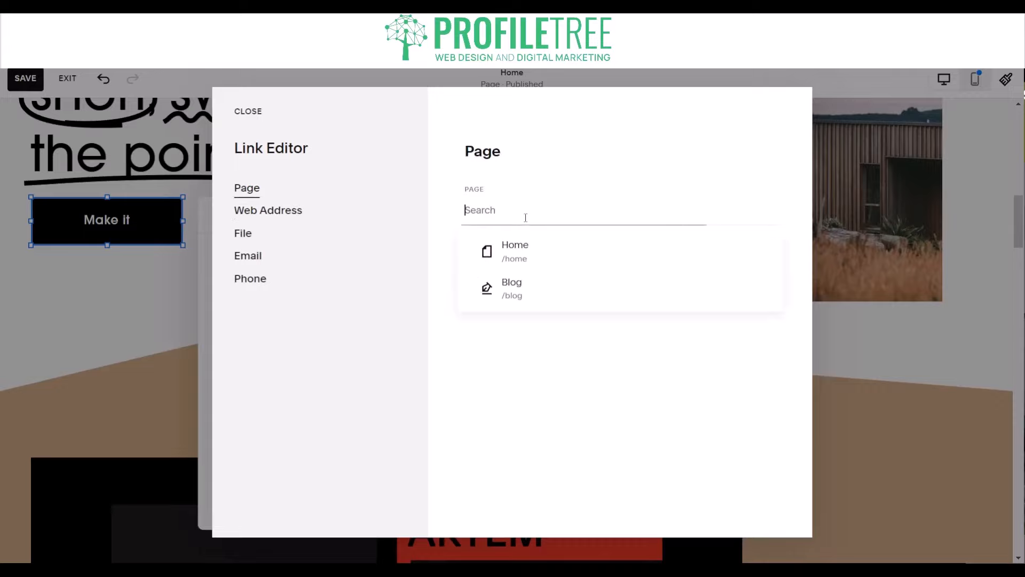
{"action": "left_click", "coordinate": [529, 249]}
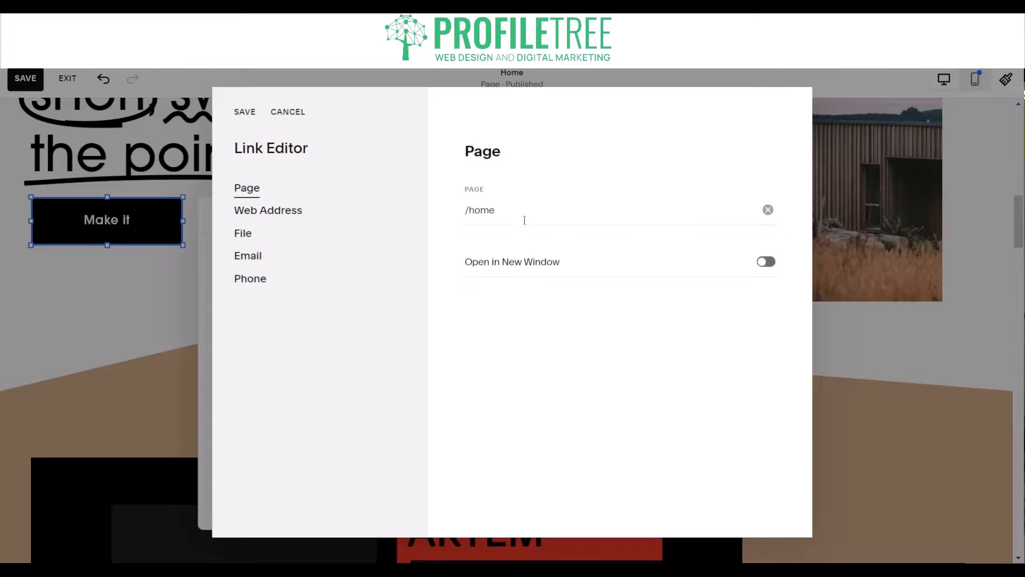
Step: Change the button's link target to the Blog page (/blog), save the link, and close the button settings
{"action": "left_click", "coordinate": [489, 210]}
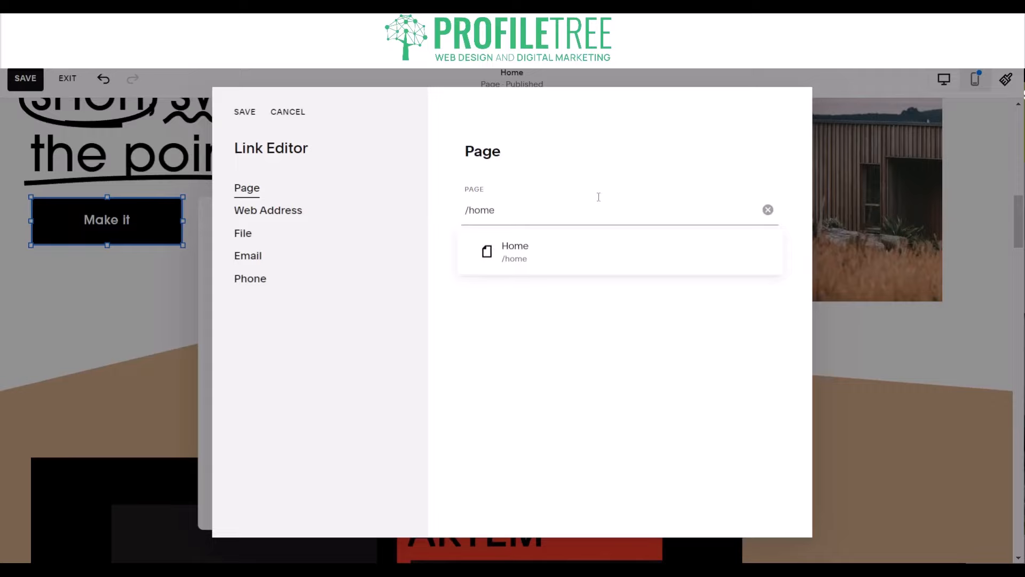
{"action": "key", "text": "BackSpace"}
{"action": "key", "text": "BackSpace"}
{"action": "key", "text": "BackSpace"}
{"action": "key", "text": "Delete"}
{"action": "type", "text": "blog"}
{"action": "left_click", "coordinate": [582, 251]}
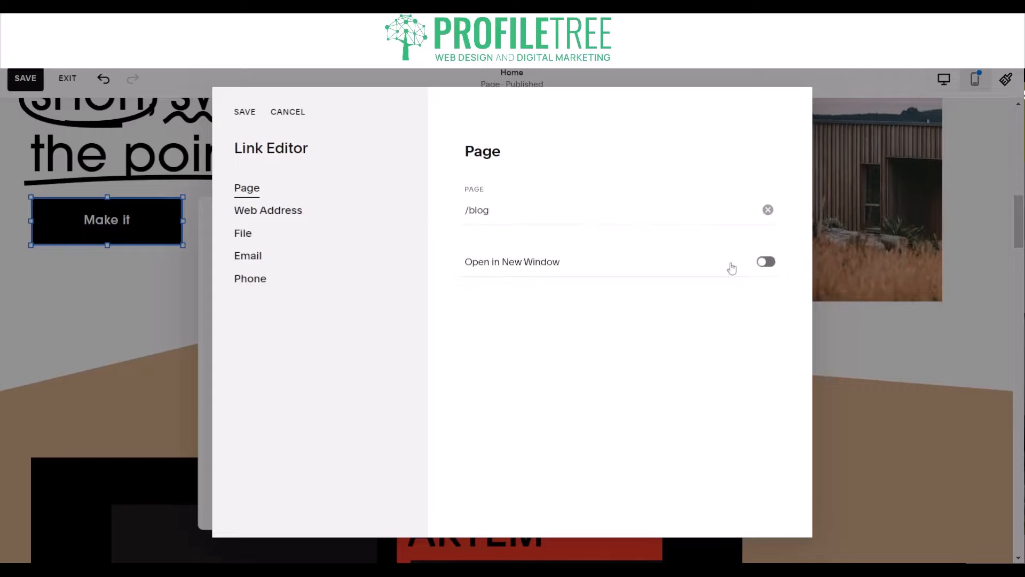
{"action": "left_click", "coordinate": [768, 267]}
{"action": "left_click", "coordinate": [769, 272]}
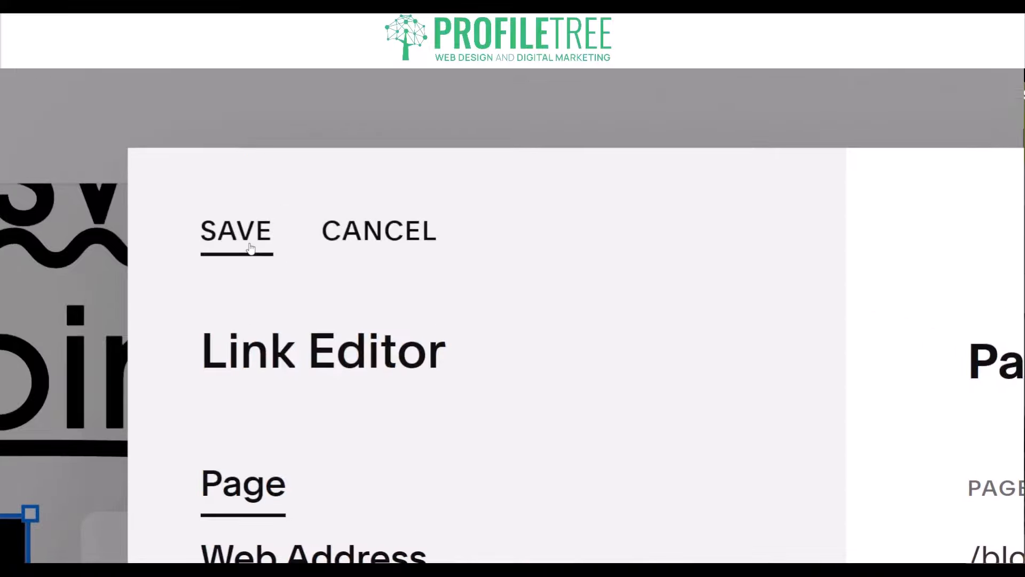
{"action": "left_click", "coordinate": [251, 247]}
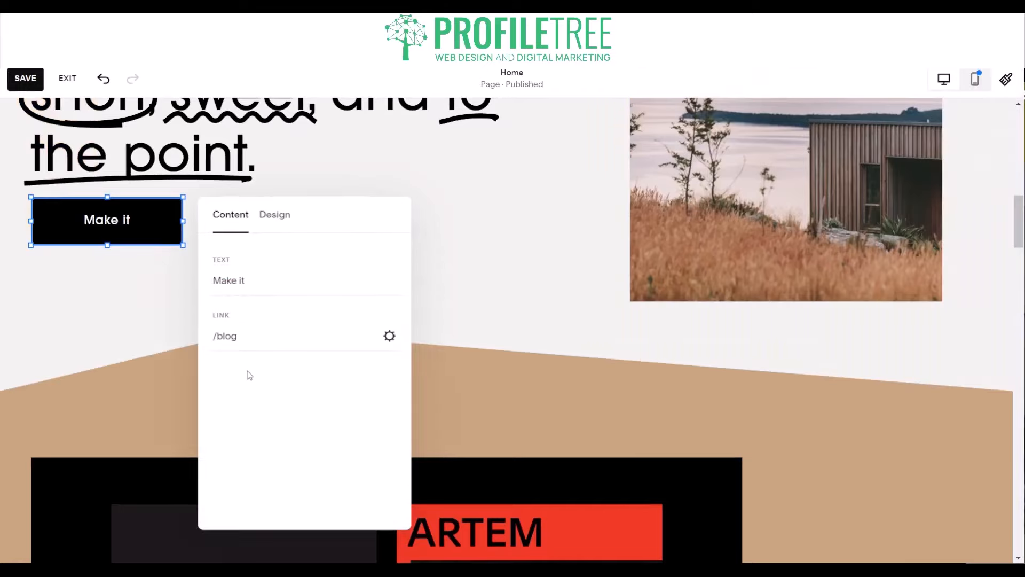
{"action": "left_click", "coordinate": [491, 418]}
Step: Look over the project sections of the Home page and return to its header
{"action": "scroll", "coordinate": [490, 416], "scroll_direction": "down", "scroll_amount": 6}
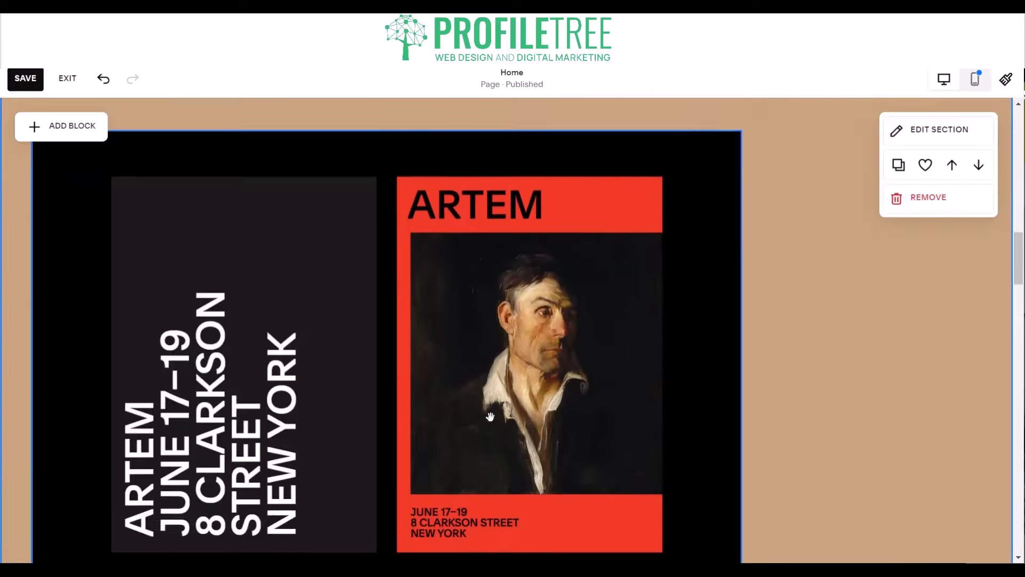
{"action": "scroll", "coordinate": [490, 416], "scroll_direction": "down", "scroll_amount": 12}
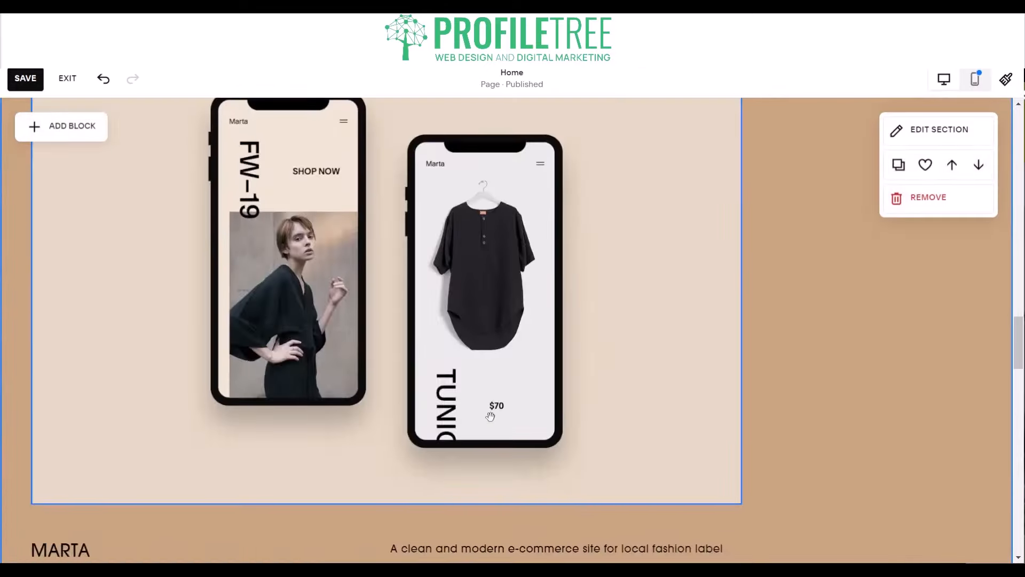
{"action": "scroll", "coordinate": [490, 416], "scroll_direction": "up", "scroll_amount": 15}
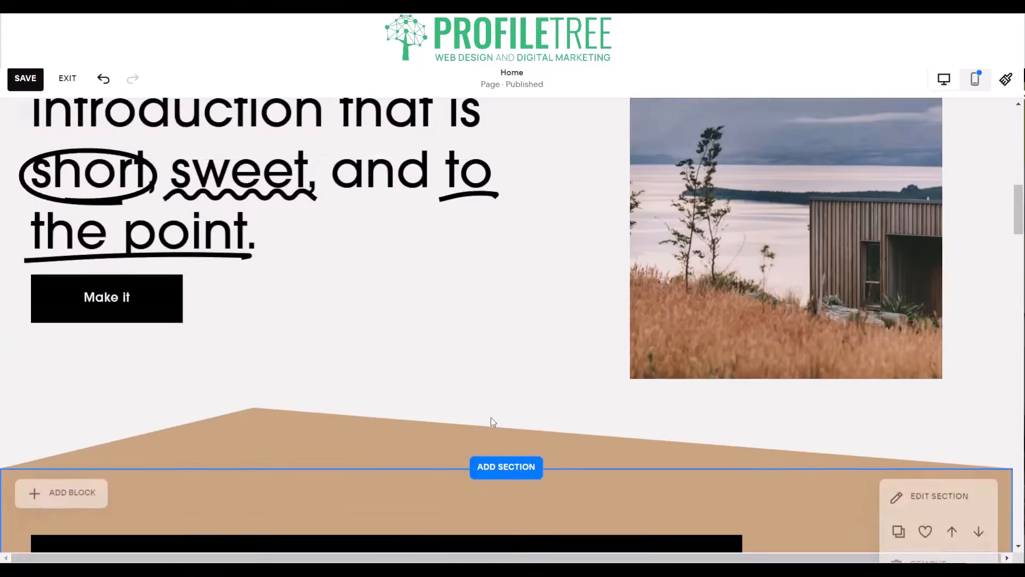
{"action": "scroll", "coordinate": [491, 418], "scroll_direction": "up", "scroll_amount": 2}
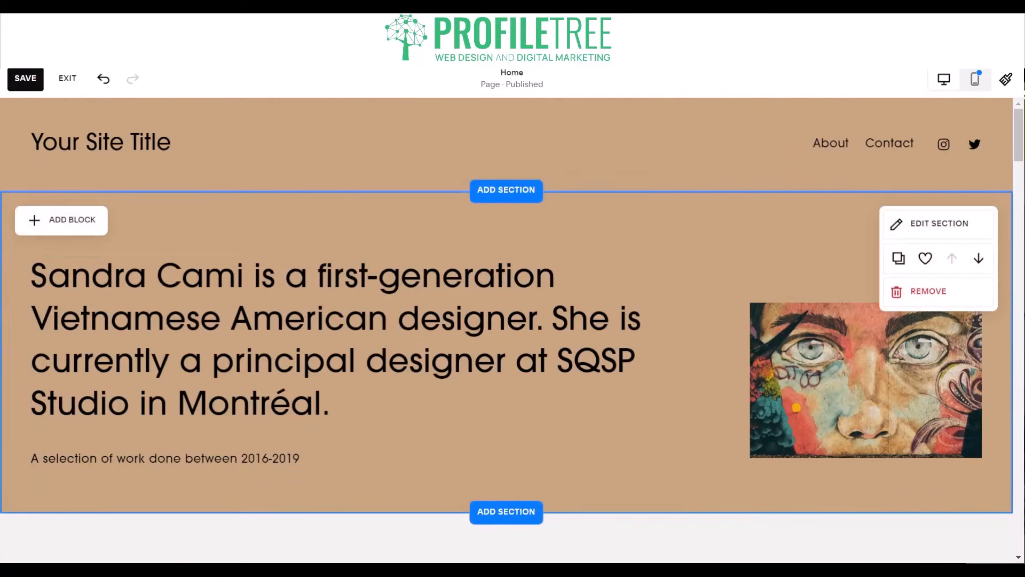
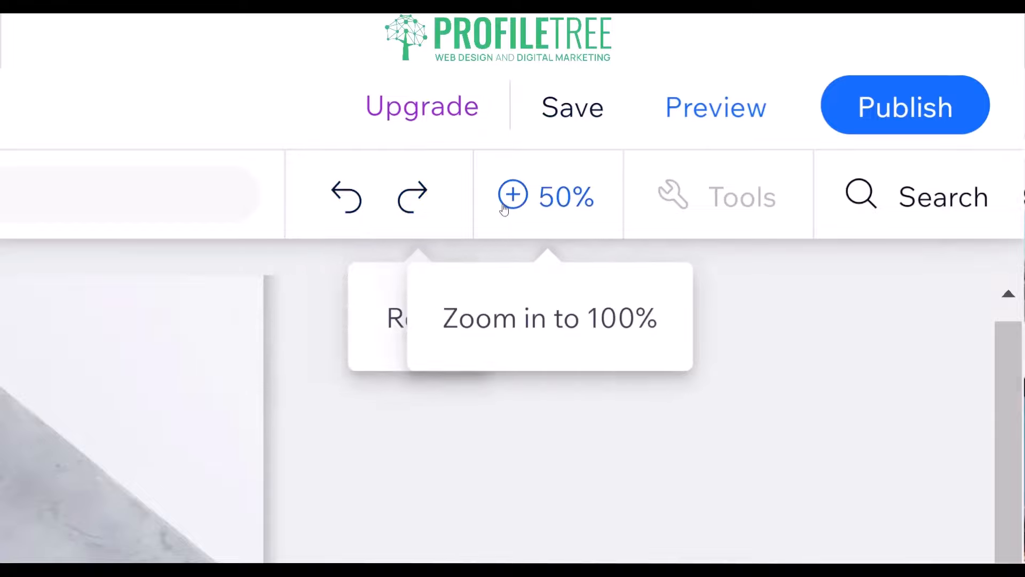
Step: In the Wix editor, zoom the page to 100% and review the available editor tool options
{"action": "left_click", "coordinate": [506, 196]}
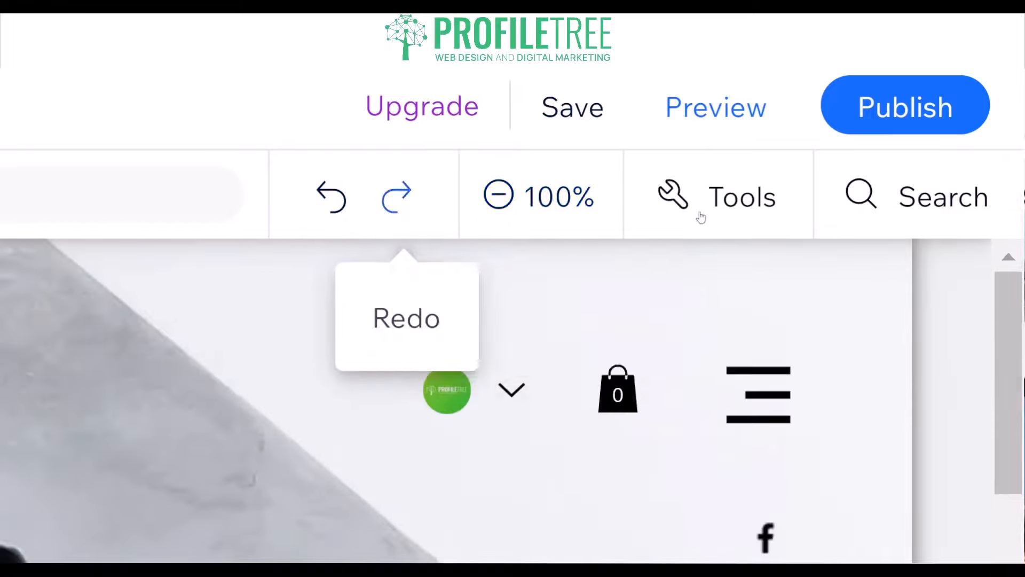
{"action": "left_click", "coordinate": [720, 216]}
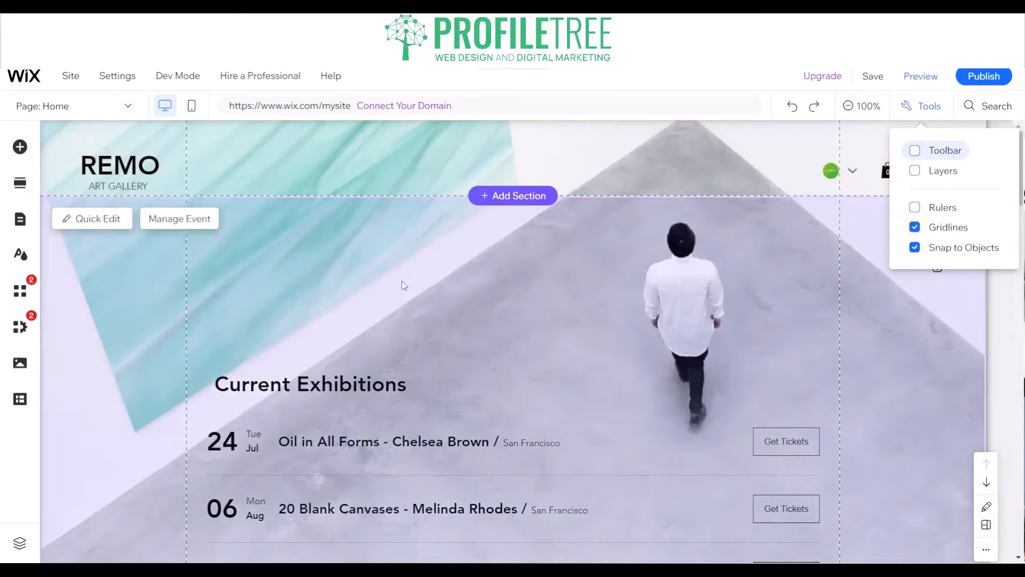
{"action": "left_click", "coordinate": [403, 283]}
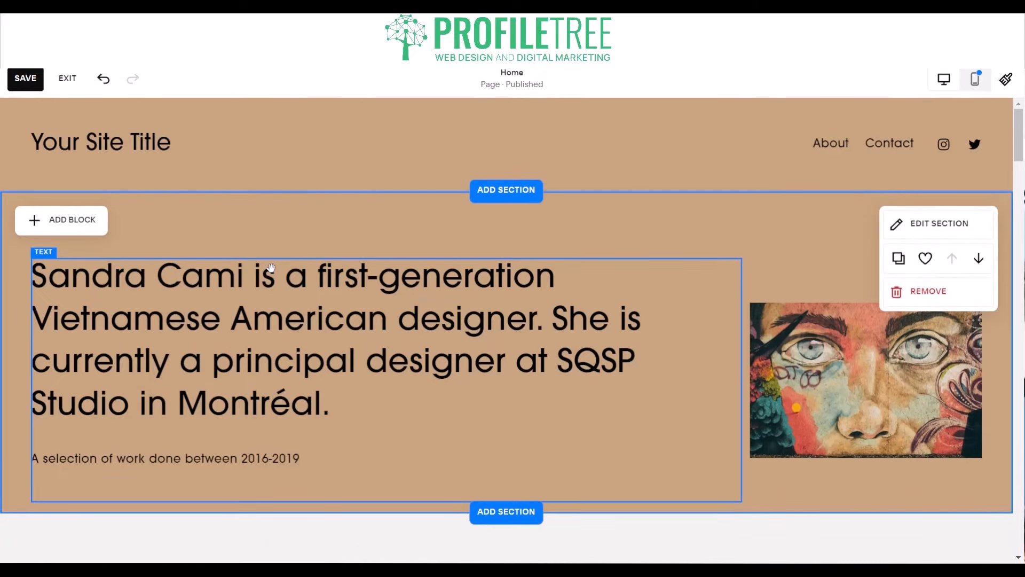
Step: Switch to the Squarespace editor to look over its Home page, and compare it with the Home page in Wix
{"action": "scroll", "coordinate": [454, 278], "scroll_direction": "down", "scroll_amount": 3}
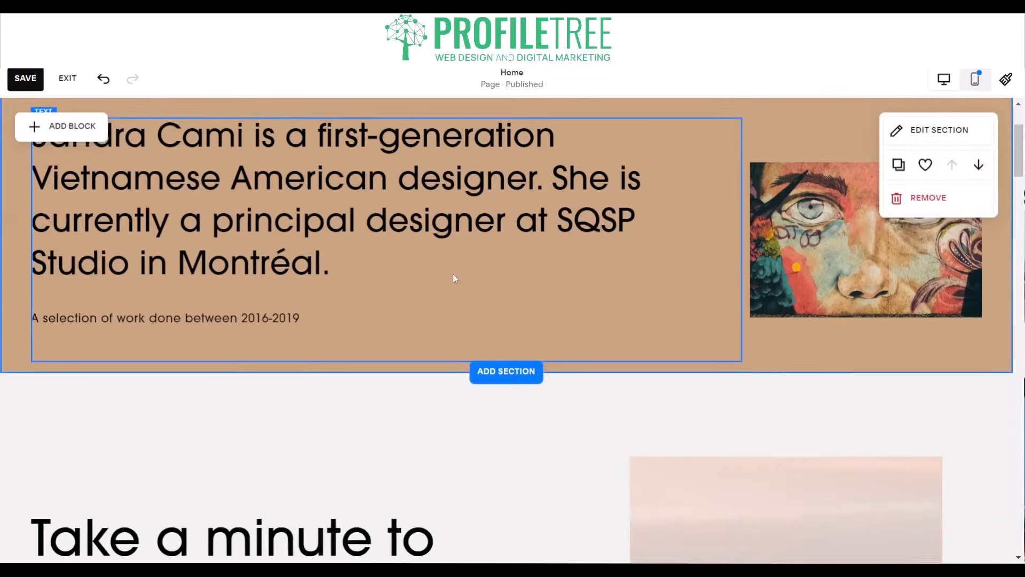
{"action": "scroll", "coordinate": [453, 278], "scroll_direction": "down", "scroll_amount": 10}
{"action": "scroll", "coordinate": [453, 273], "scroll_direction": "up", "scroll_amount": 5}
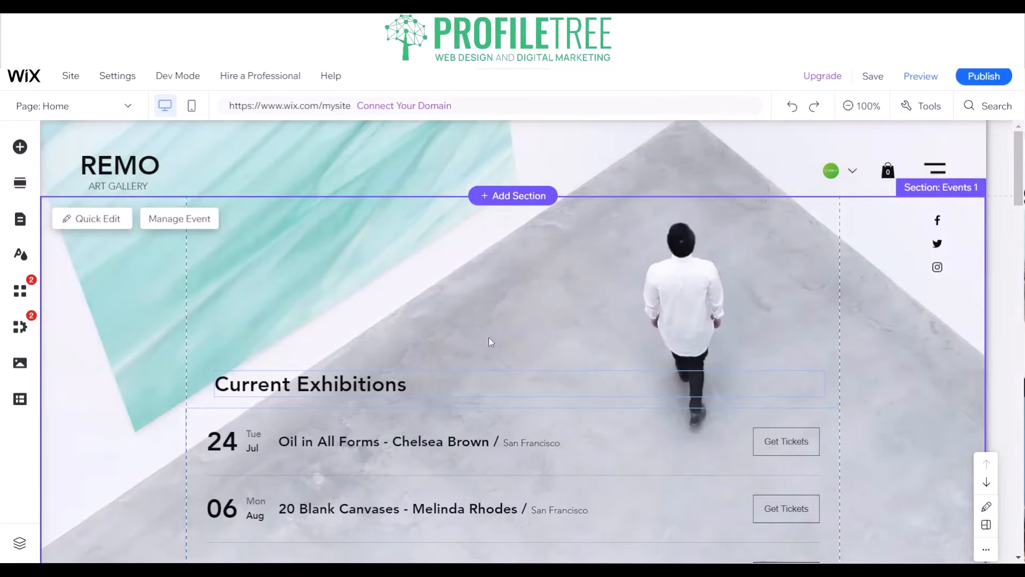
{"action": "scroll", "coordinate": [488, 338], "scroll_direction": "down", "scroll_amount": 10}
{"action": "scroll", "coordinate": [488, 338], "scroll_direction": "up", "scroll_amount": 10}
Step: Review the strip background options of the first Events section and close them
{"action": "left_click", "coordinate": [902, 259]}
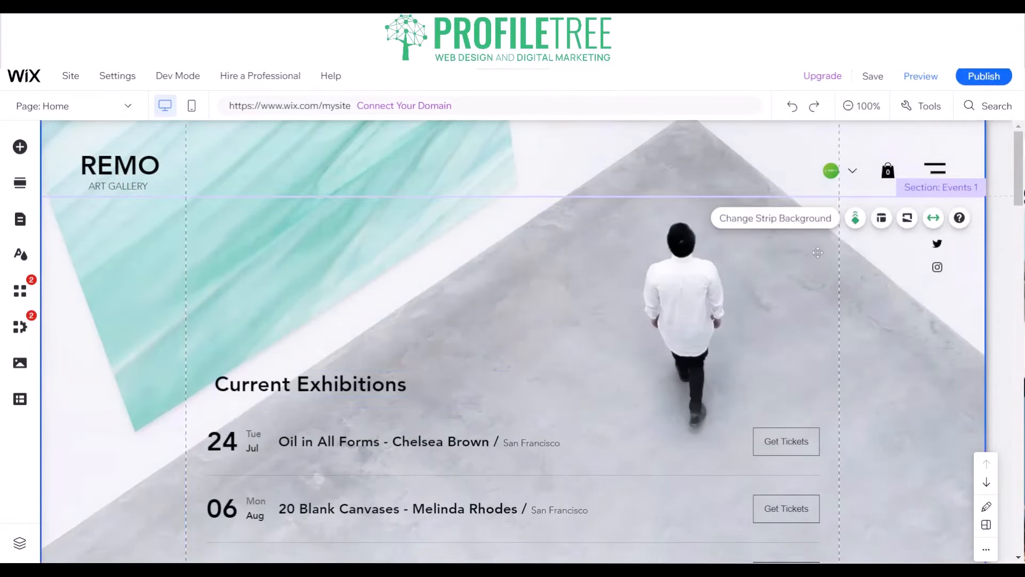
{"action": "left_click", "coordinate": [783, 233]}
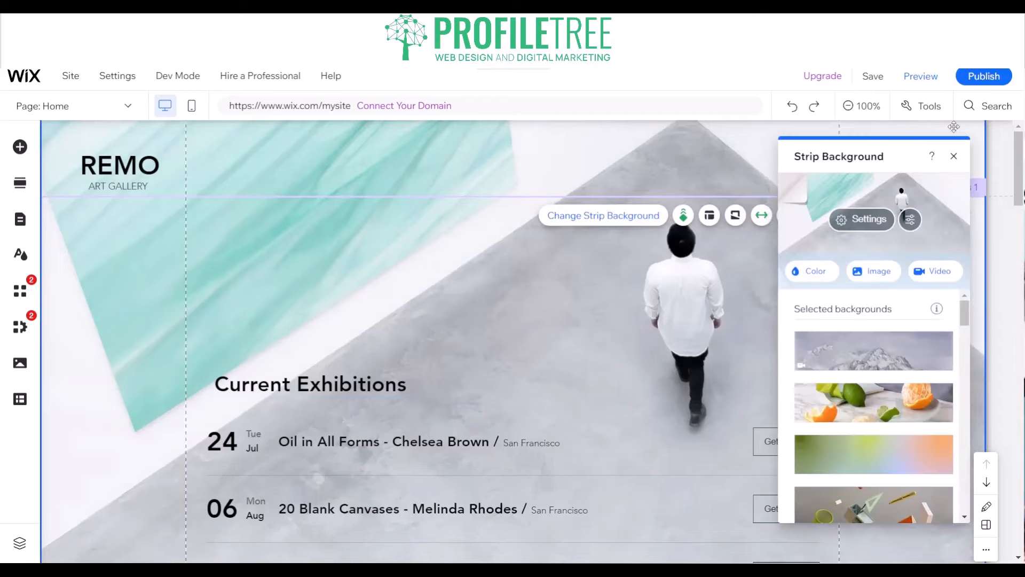
{"action": "left_click", "coordinate": [954, 156]}
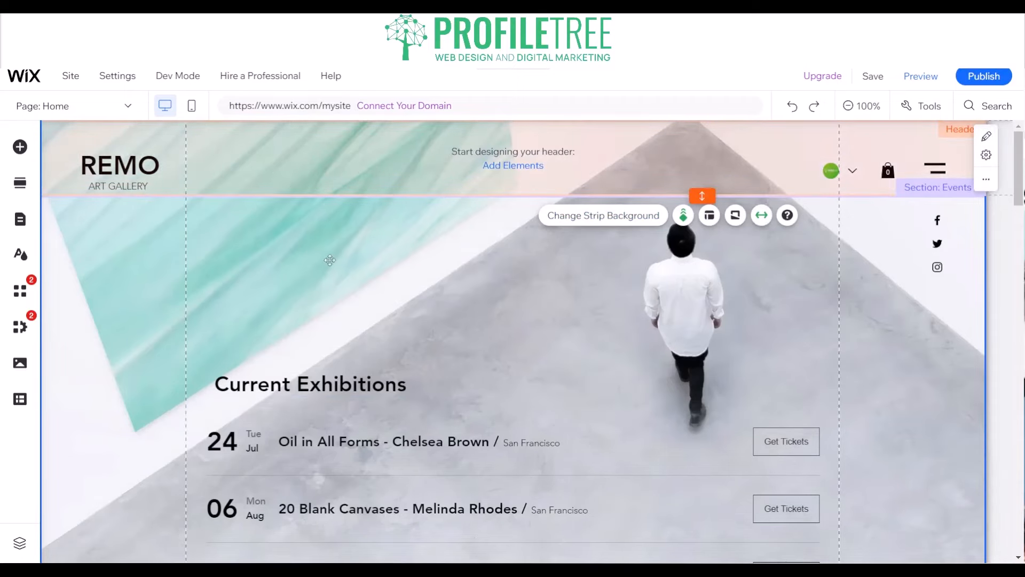
Step: Look over the art gallery Home page down to its footer and return to the header
{"action": "scroll", "coordinate": [329, 260], "scroll_direction": "down", "scroll_amount": 8}
{"action": "scroll", "coordinate": [330, 260], "scroll_direction": "down", "scroll_amount": 20}
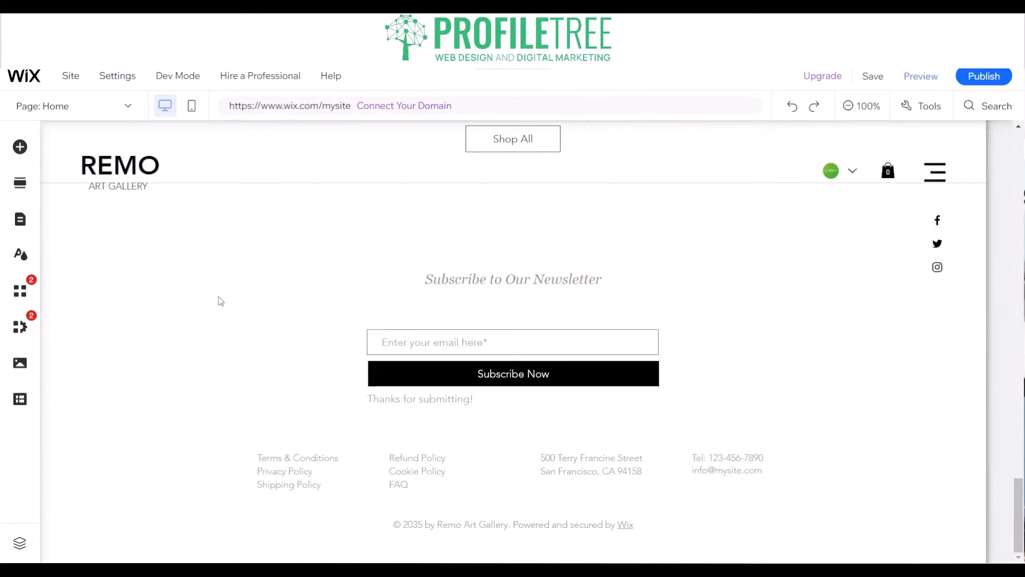
{"action": "scroll", "coordinate": [218, 297], "scroll_direction": "up", "scroll_amount": 20}
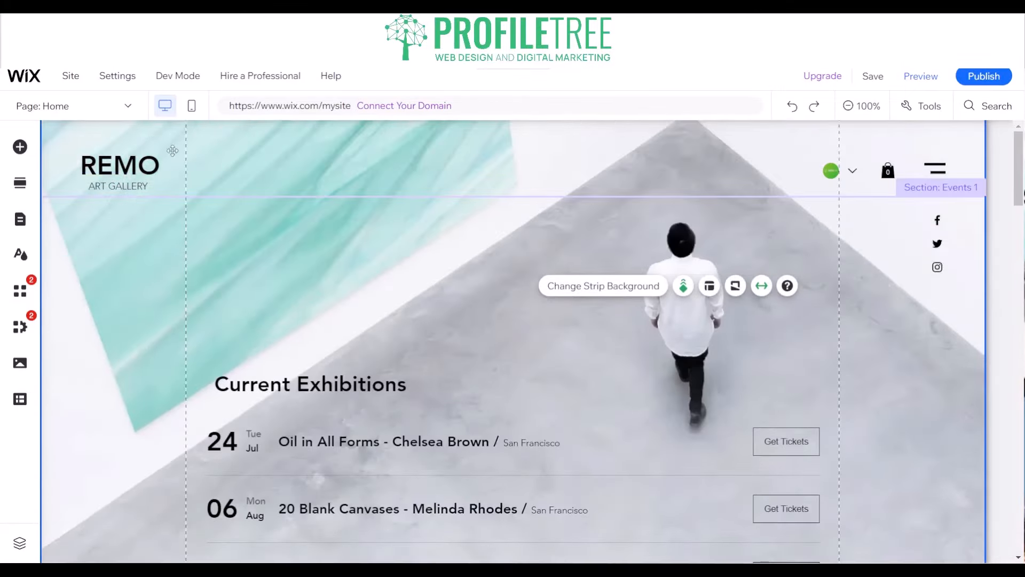
Step: Open the library of addable elements and browse its strip, image, and button categories
{"action": "left_click", "coordinate": [21, 152]}
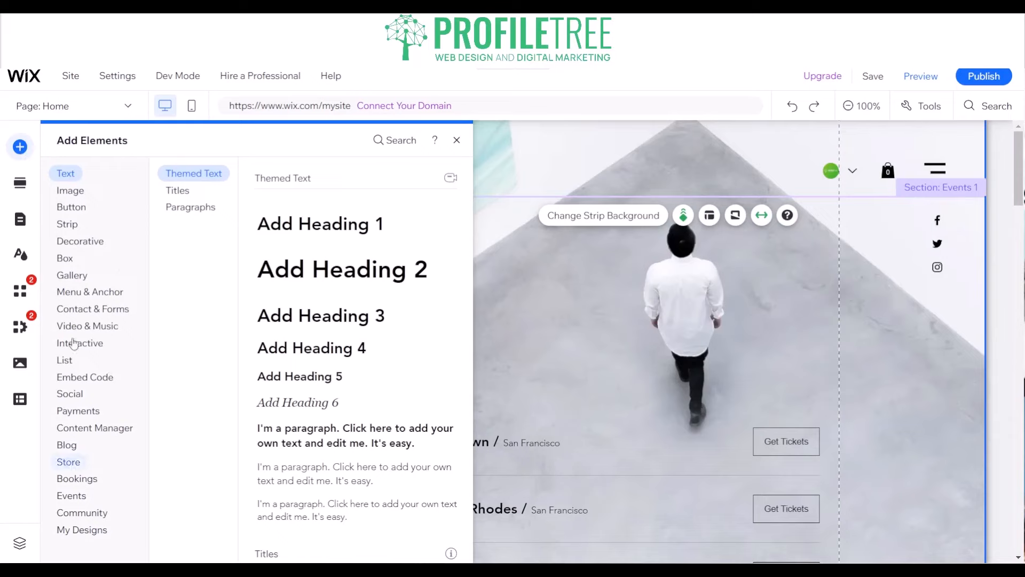
{"action": "left_click", "coordinate": [68, 224]}
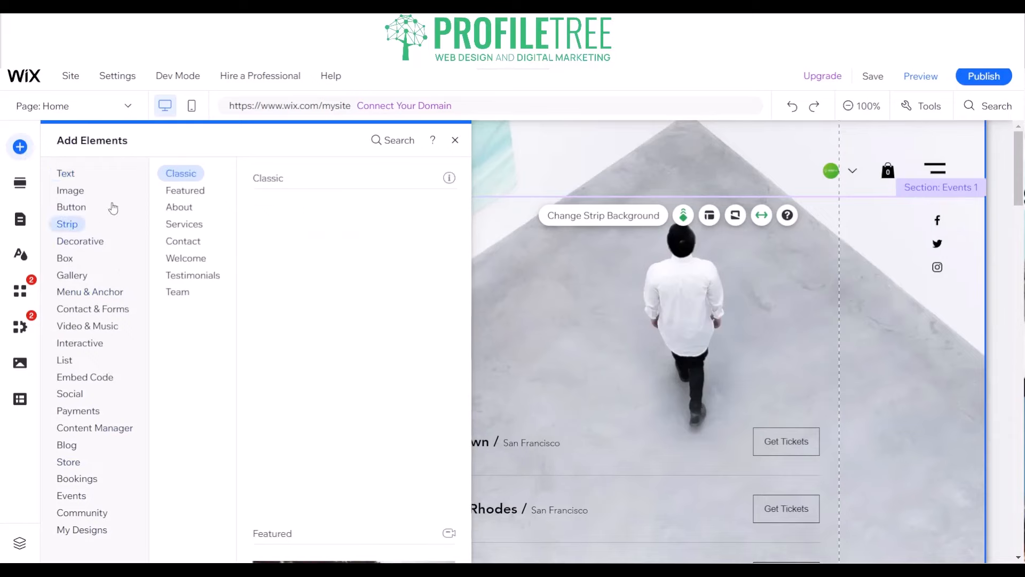
{"action": "left_click", "coordinate": [74, 192]}
{"action": "left_click", "coordinate": [77, 208]}
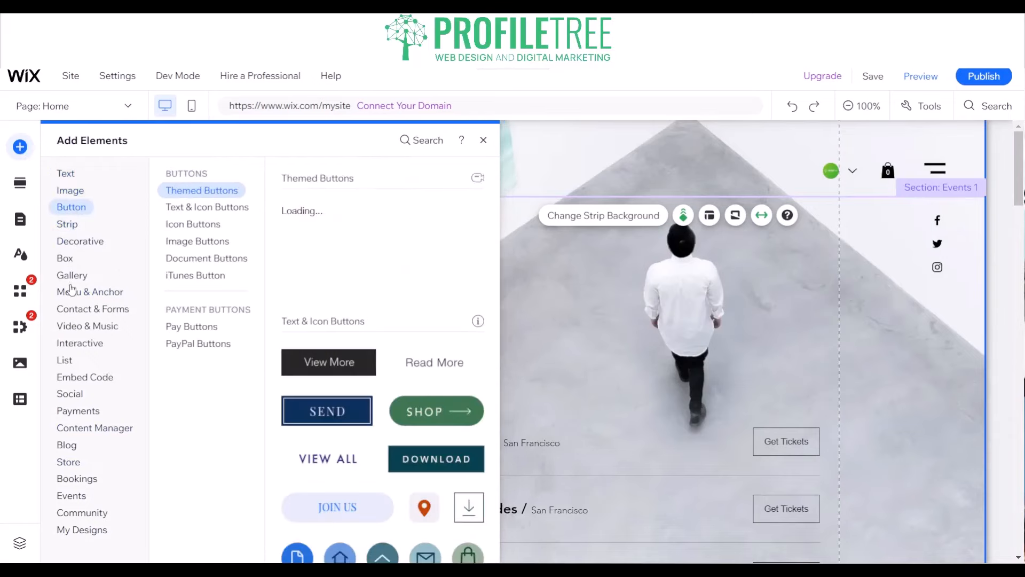
{"action": "left_click", "coordinate": [79, 194]}
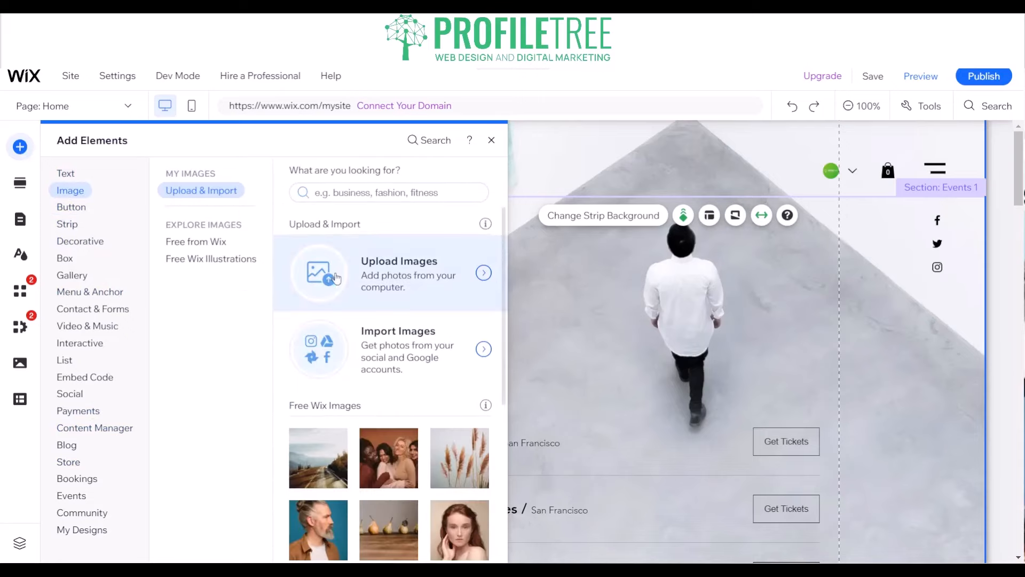
Step: Review the image upload and free Wix image sources, and open the full Media from Wix collection
{"action": "left_click", "coordinate": [208, 247]}
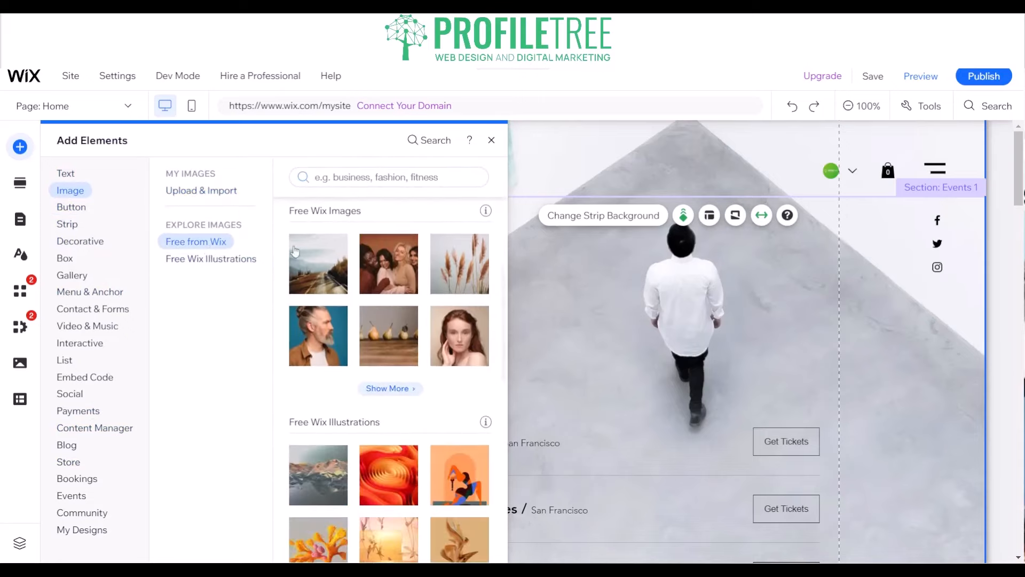
{"action": "scroll", "coordinate": [295, 252], "scroll_direction": "up", "scroll_amount": 4}
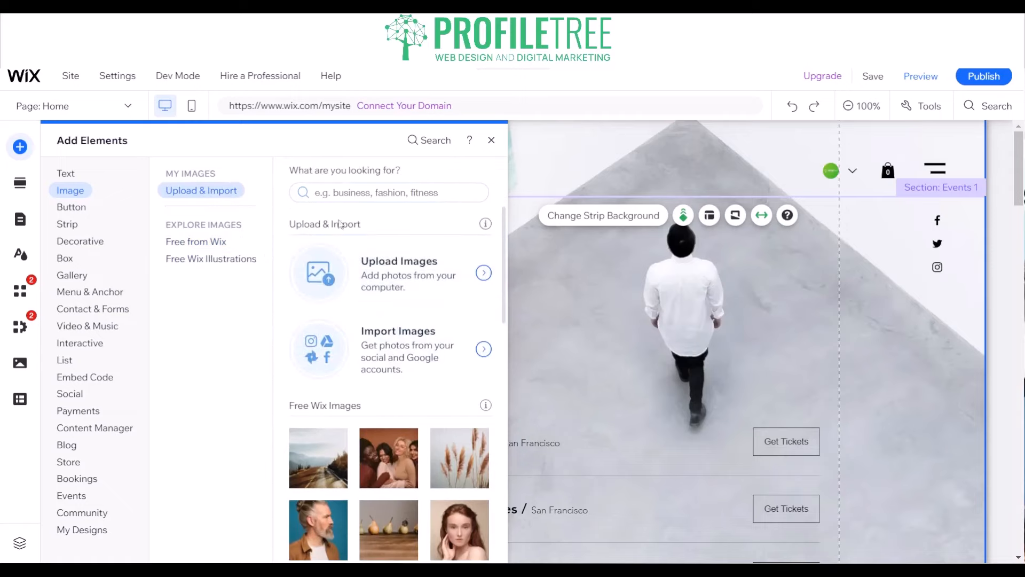
{"action": "left_click", "coordinate": [211, 242]}
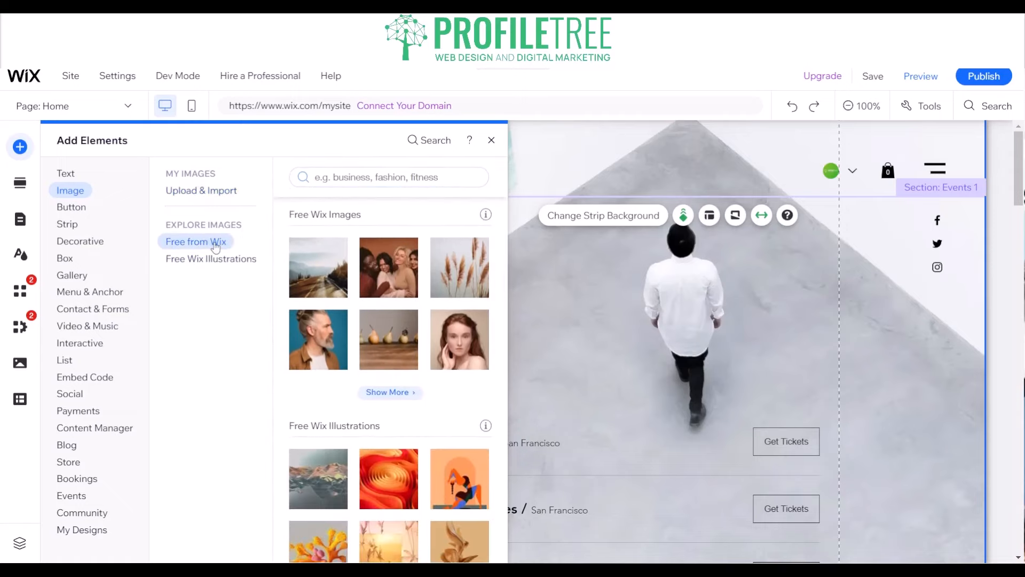
{"action": "left_click", "coordinate": [386, 388]}
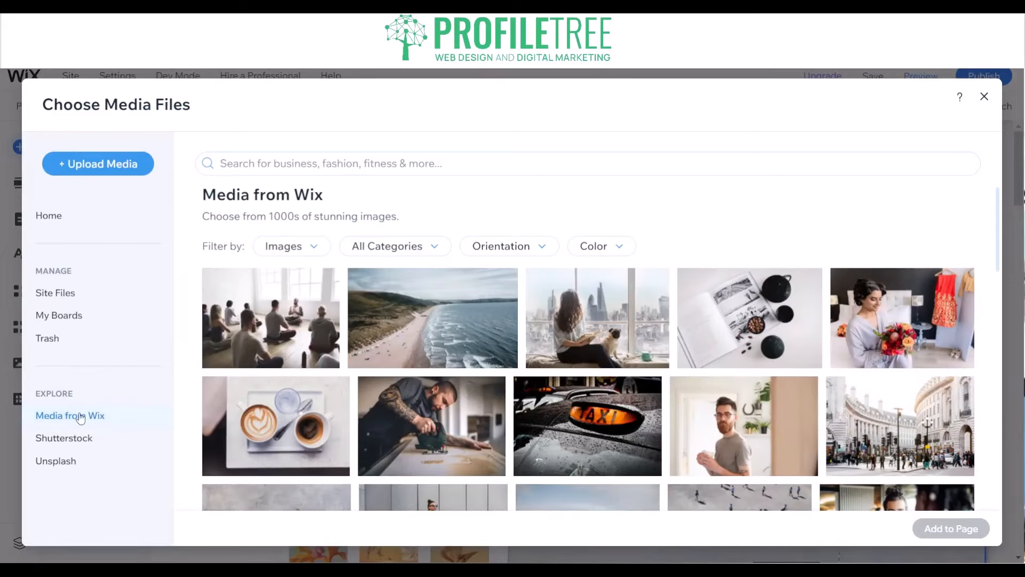
Step: Switch the media source to Unsplash and search its photos for "Art"
{"action": "left_click", "coordinate": [88, 464]}
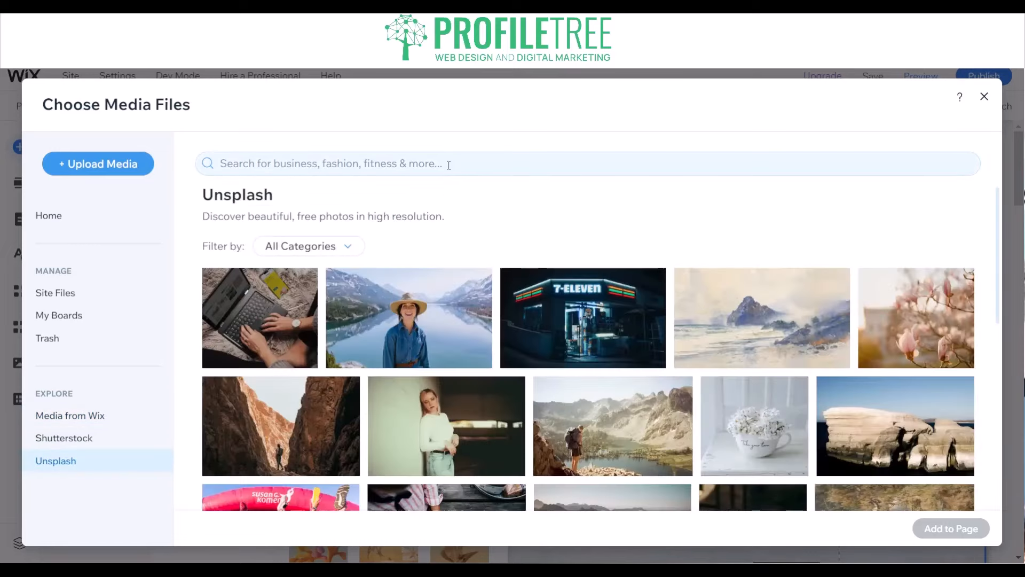
{"action": "left_click", "coordinate": [449, 164]}
{"action": "type", "text": "Art"}
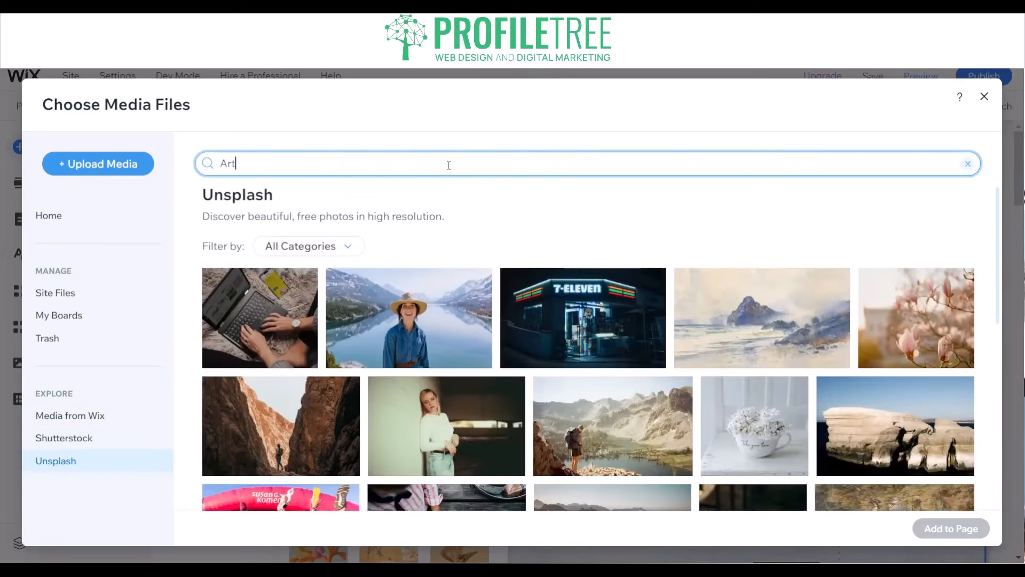
{"action": "key", "text": "Return"}
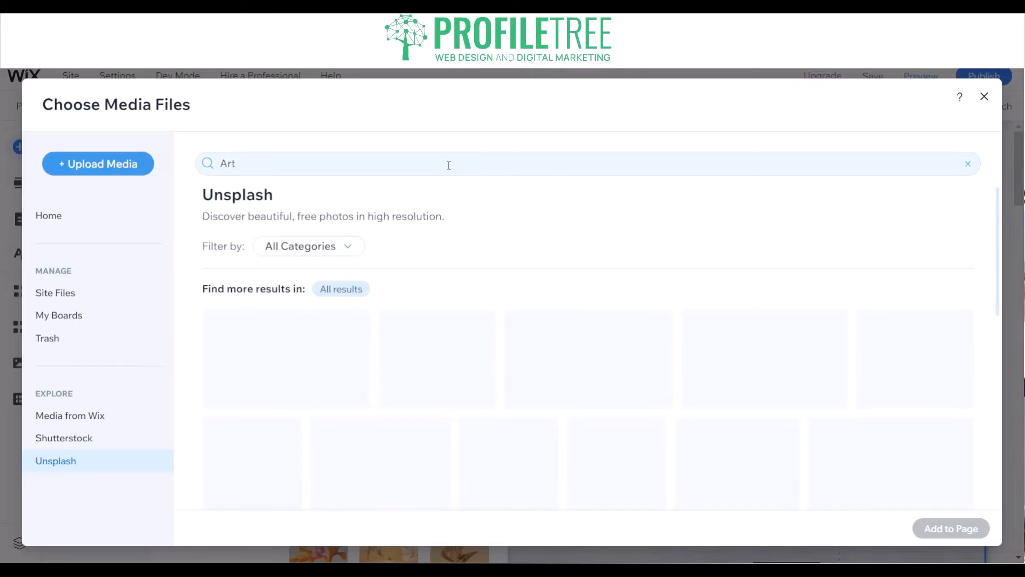
Step: Add the painted face mural photo from the Unsplash "Art" results to the Home page
{"action": "scroll", "coordinate": [470, 267], "scroll_direction": "down", "scroll_amount": 2}
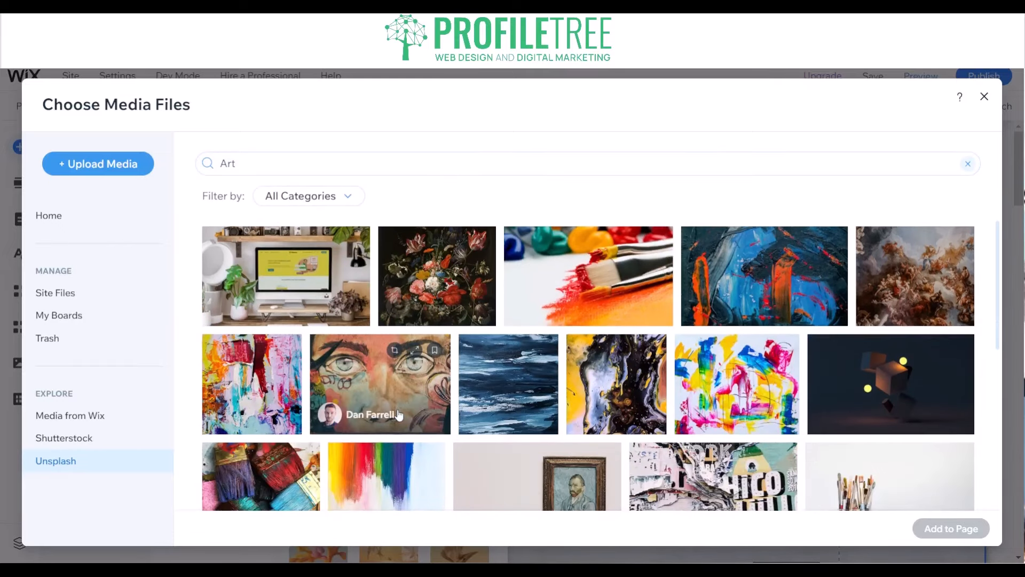
{"action": "left_click", "coordinate": [415, 404]}
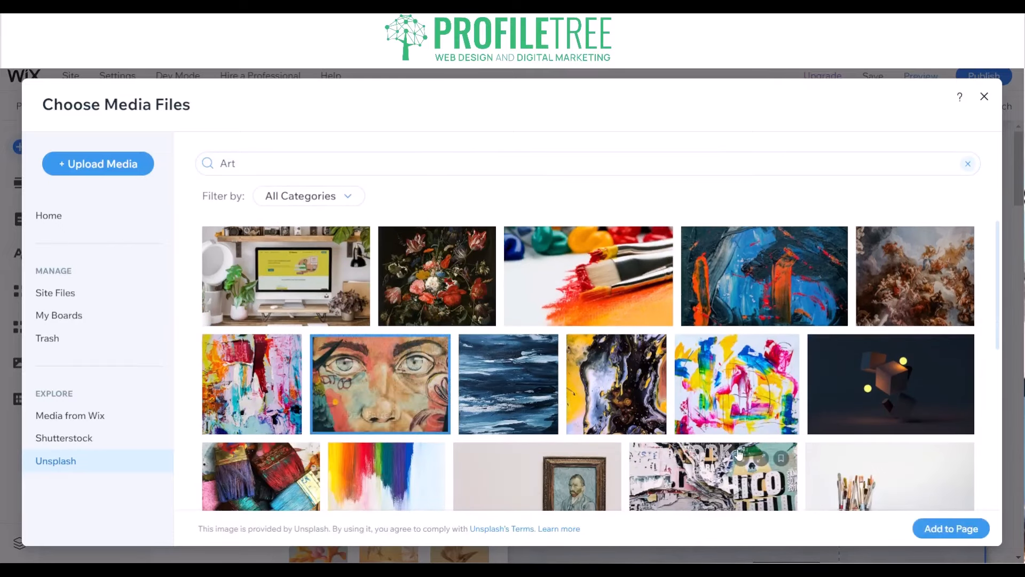
{"action": "left_click", "coordinate": [940, 536]}
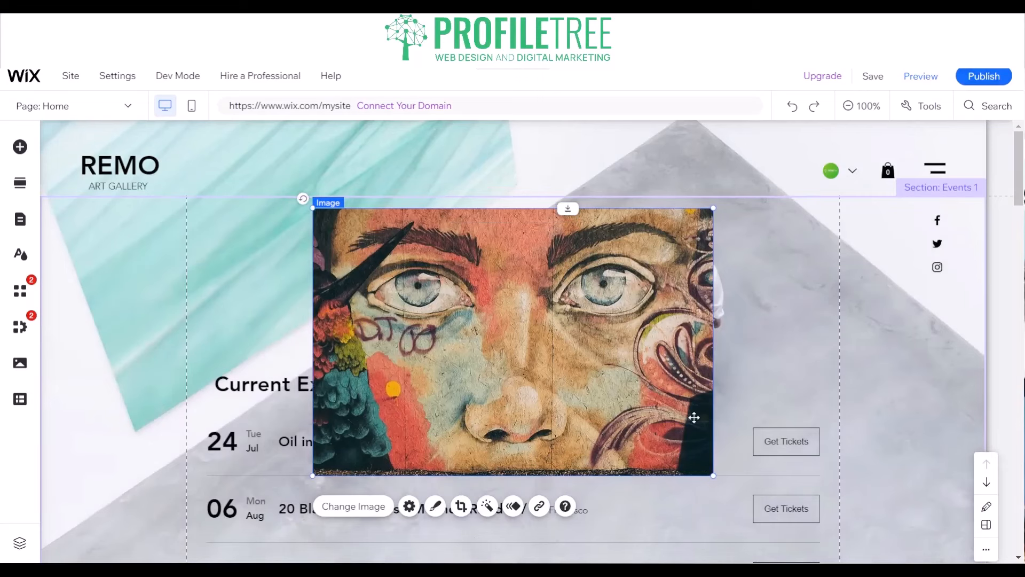
Step: Move the mural image slightly lower over the Current Exhibitions list and undo that placement
{"action": "scroll", "coordinate": [613, 302], "scroll_direction": "down", "scroll_amount": 4}
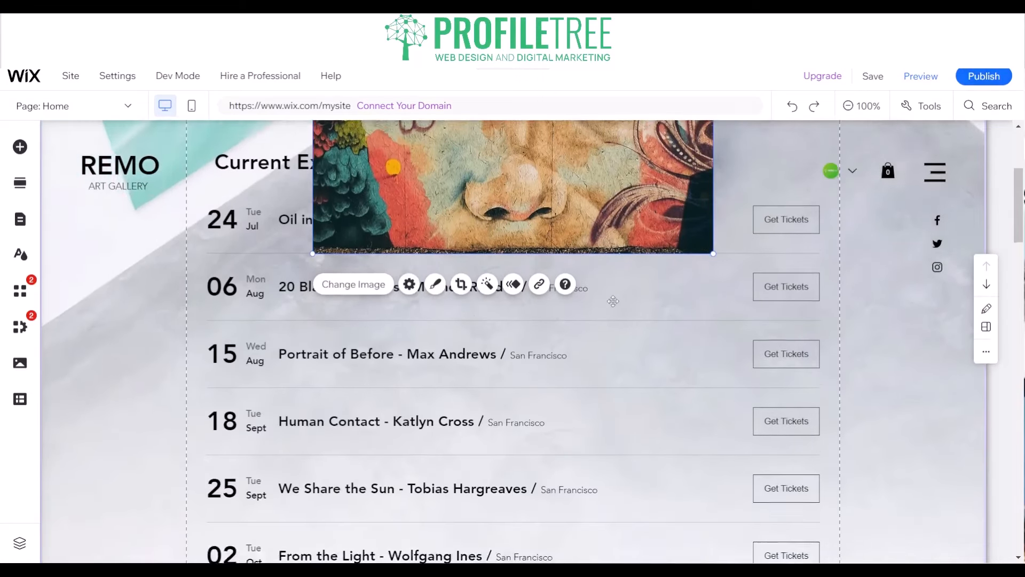
{"action": "scroll", "coordinate": [613, 301], "scroll_direction": "up", "scroll_amount": 4}
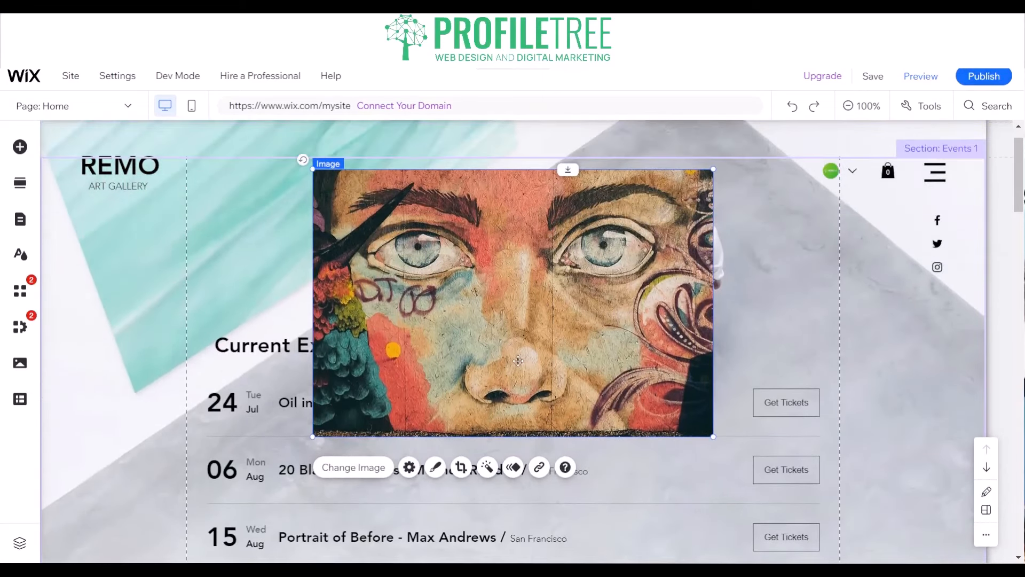
{"action": "left_click_drag", "start_coordinate": [479, 368], "coordinate": [516, 322]}
{"action": "scroll", "coordinate": [505, 476], "scroll_direction": "down", "scroll_amount": 5}
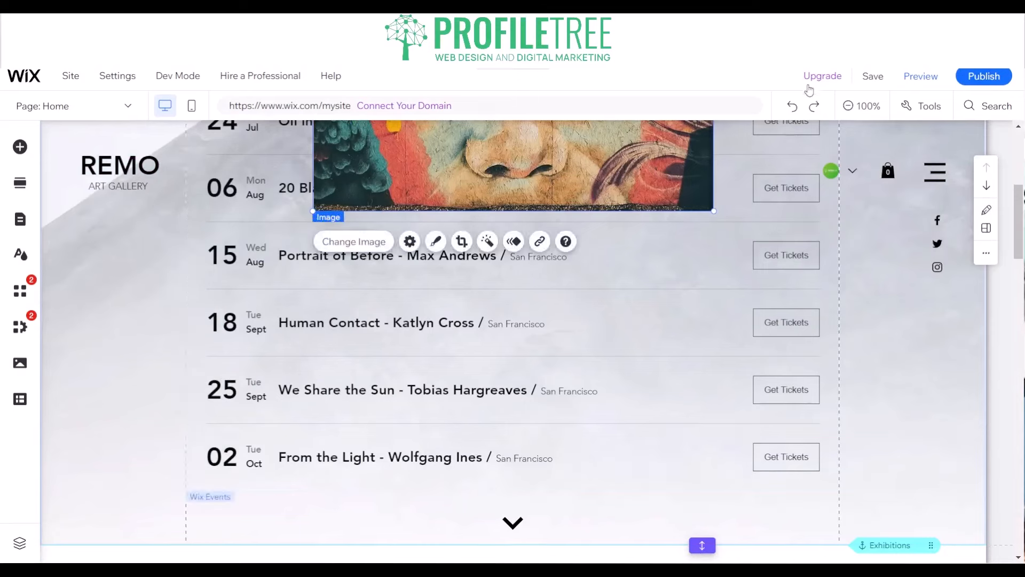
{"action": "left_click", "coordinate": [792, 107]}
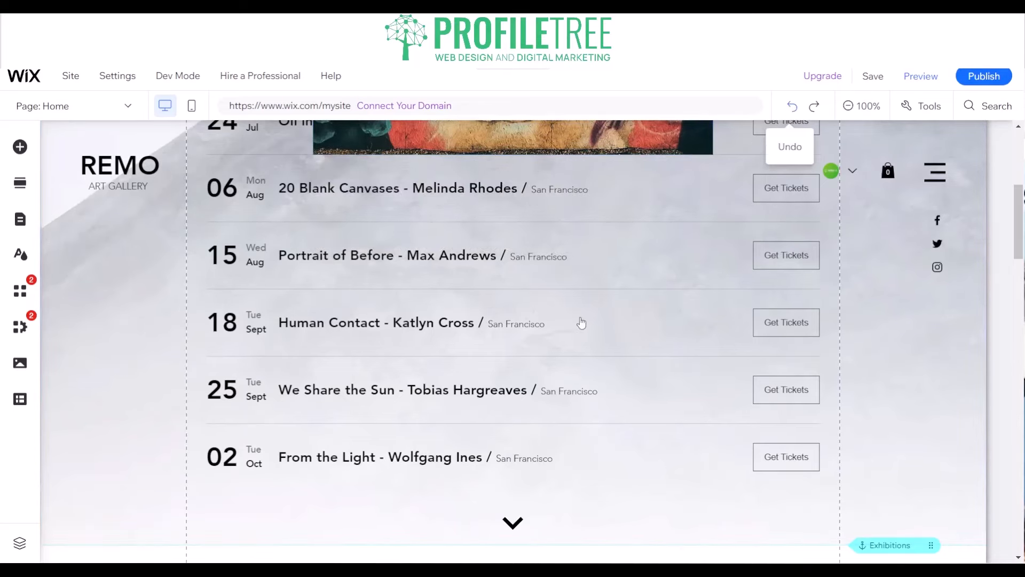
Step: Add the About Us section with the centred text box between the Current Exhibitions and All Exhibitions sections, and close the section library
{"action": "scroll", "coordinate": [553, 401], "scroll_direction": "down", "scroll_amount": 4}
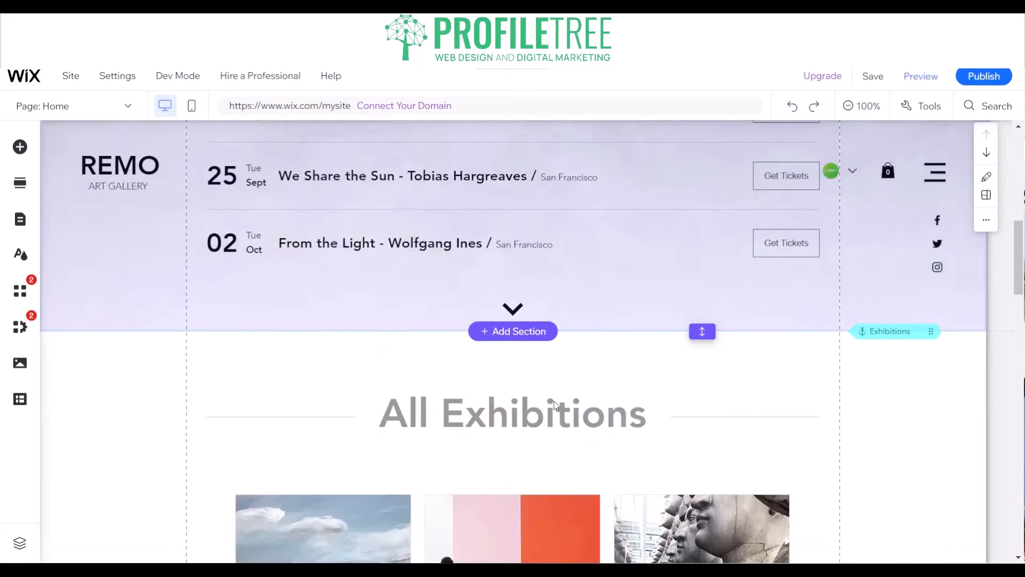
{"action": "left_click", "coordinate": [525, 333]}
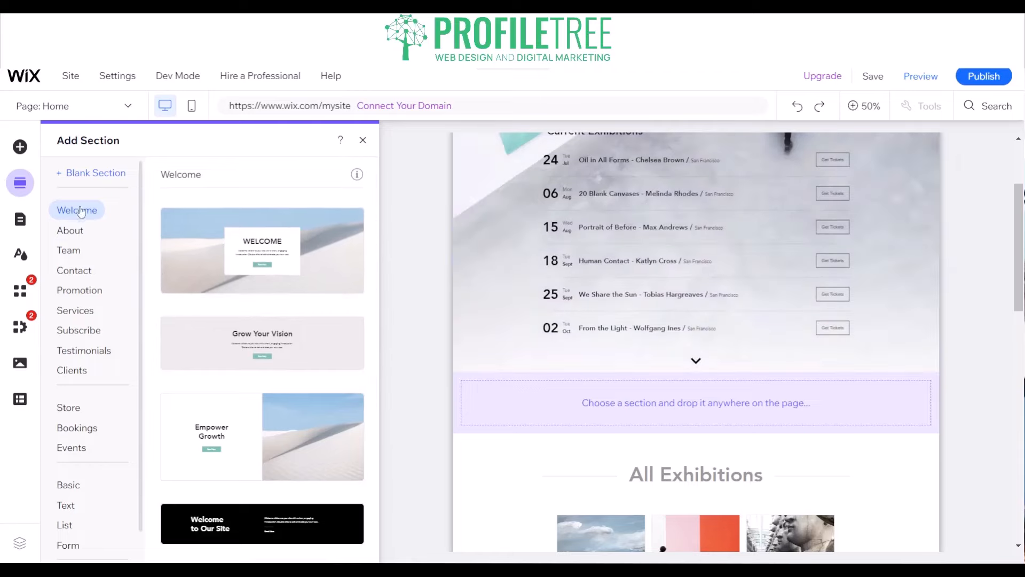
{"action": "left_click", "coordinate": [80, 235]}
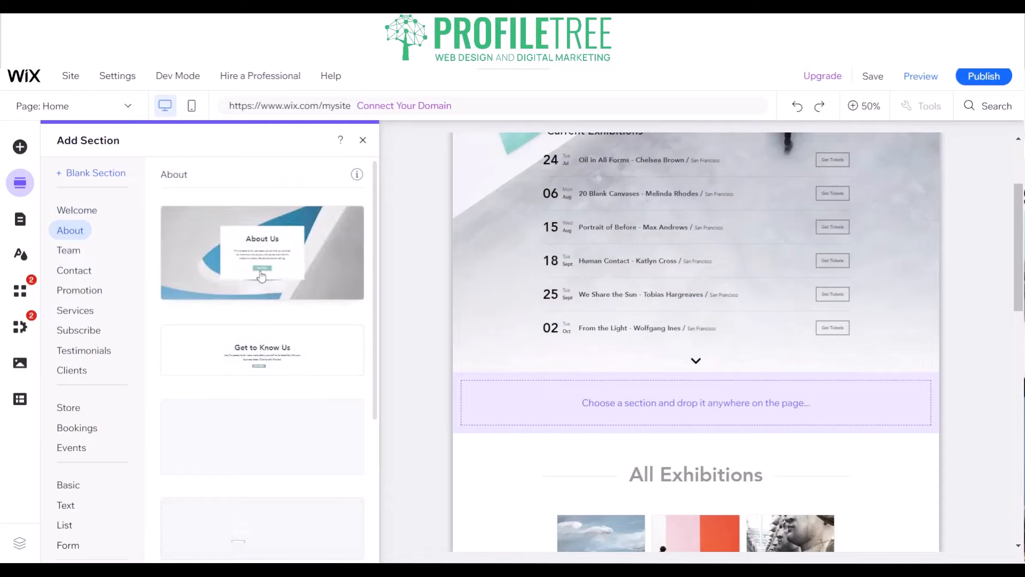
{"action": "left_click", "coordinate": [261, 275]}
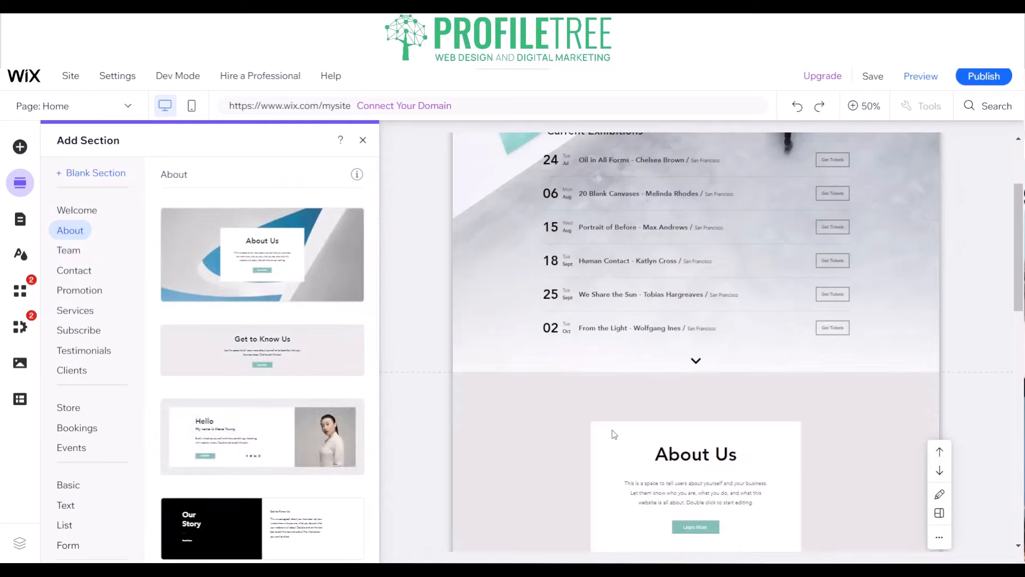
{"action": "left_click", "coordinate": [613, 430]}
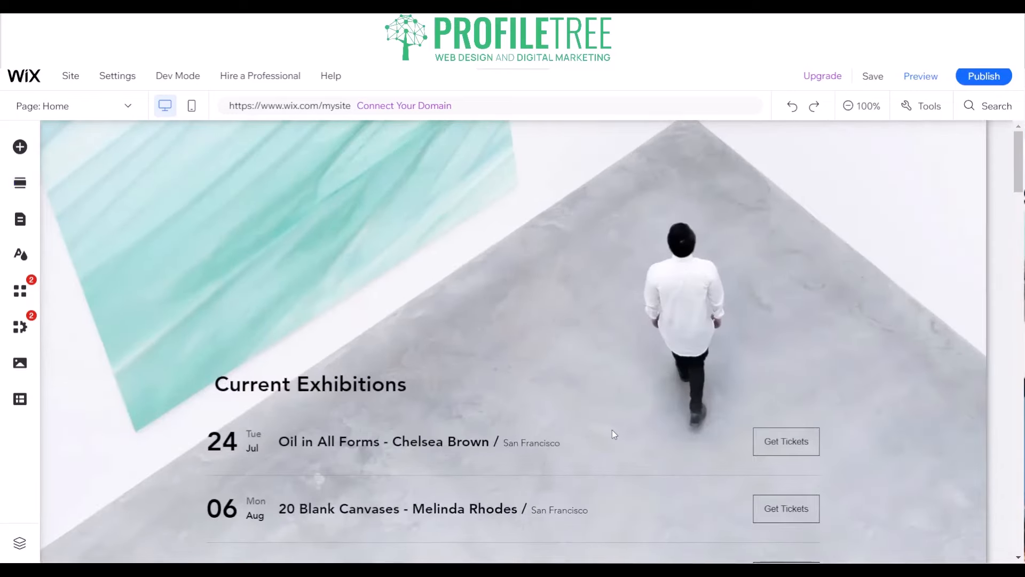
{"action": "scroll", "coordinate": [71, 294], "scroll_direction": "down", "scroll_amount": 10}
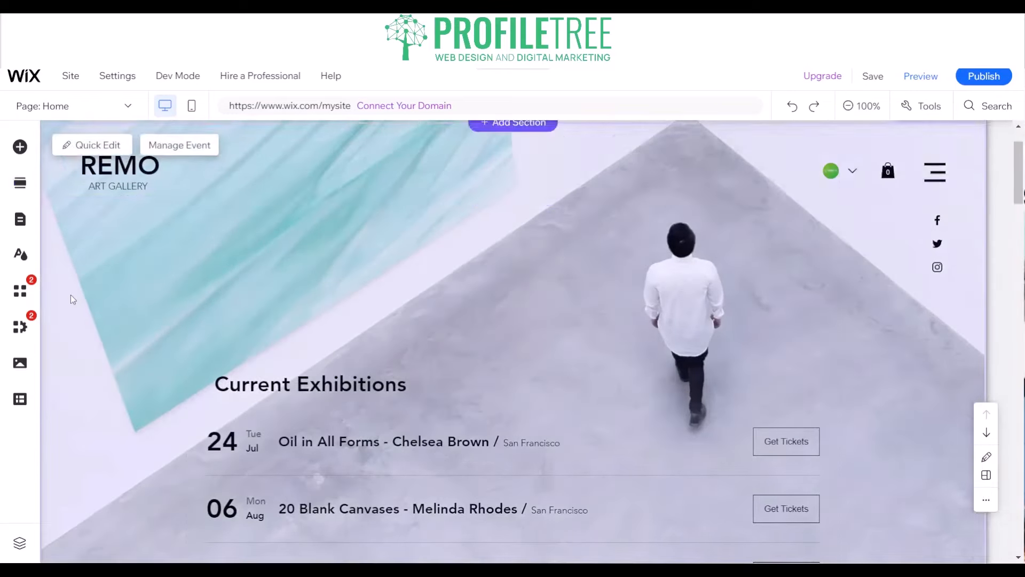
Step: Switch to the Squarespace pricing page and review the annual prices and included features of the Personal, Business, and Commerce plans
{"action": "scroll", "coordinate": [289, 313], "scroll_direction": "down", "scroll_amount": 3}
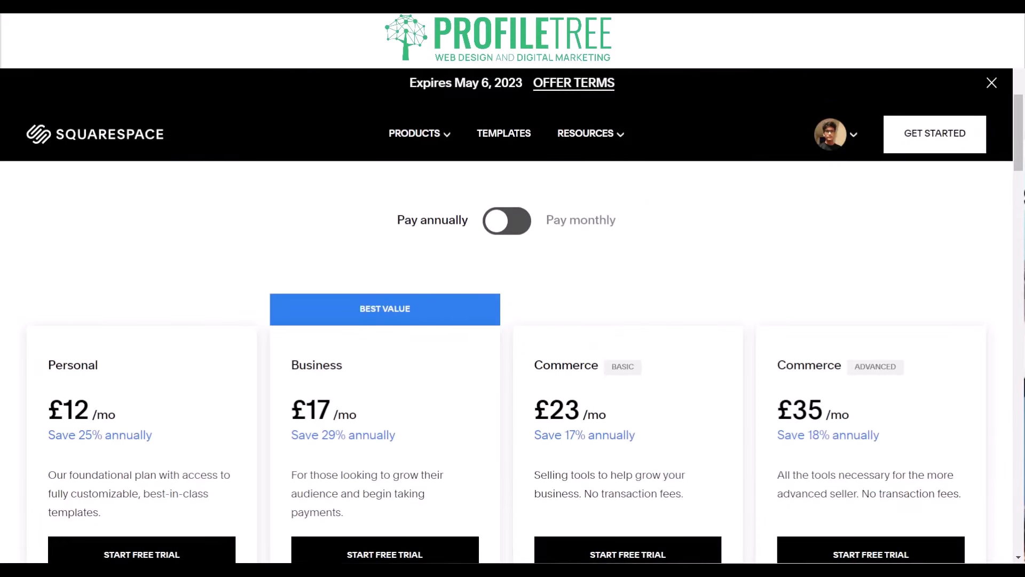
{"action": "scroll", "coordinate": [175, 246], "scroll_direction": "down", "scroll_amount": 2}
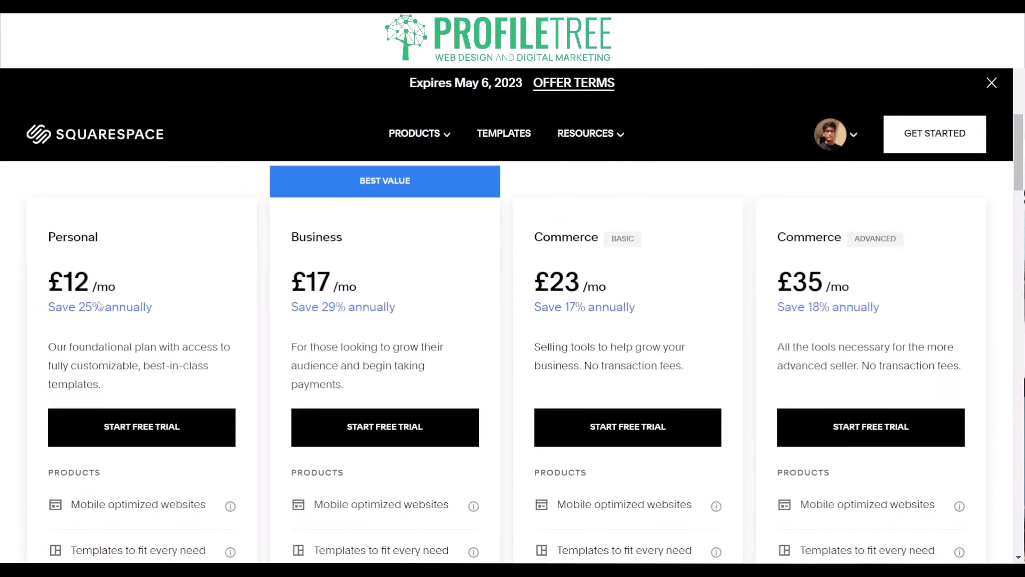
{"action": "scroll", "coordinate": [87, 305], "scroll_direction": "up", "scroll_amount": 2}
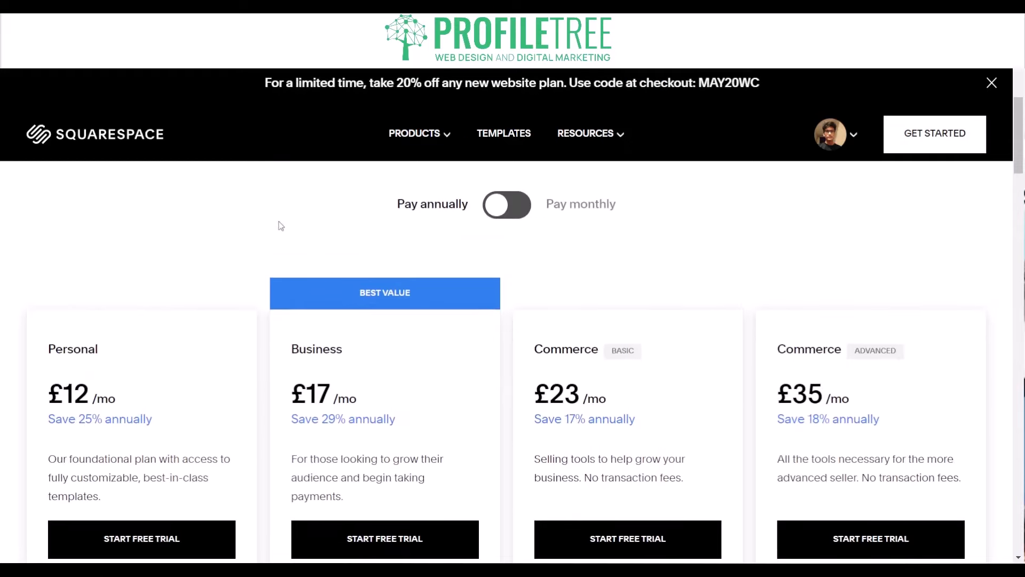
{"action": "scroll", "coordinate": [279, 225], "scroll_direction": "down", "scroll_amount": 1}
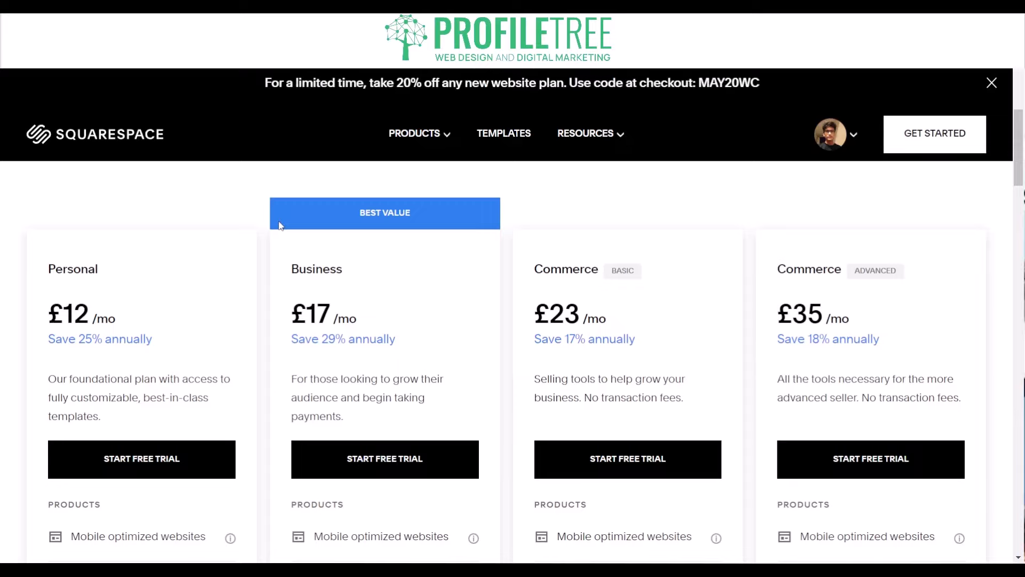
{"action": "scroll", "coordinate": [313, 380], "scroll_direction": "down", "scroll_amount": 1}
{"action": "scroll", "coordinate": [312, 378], "scroll_direction": "down", "scroll_amount": 7}
{"action": "scroll", "coordinate": [312, 378], "scroll_direction": "up", "scroll_amount": 7}
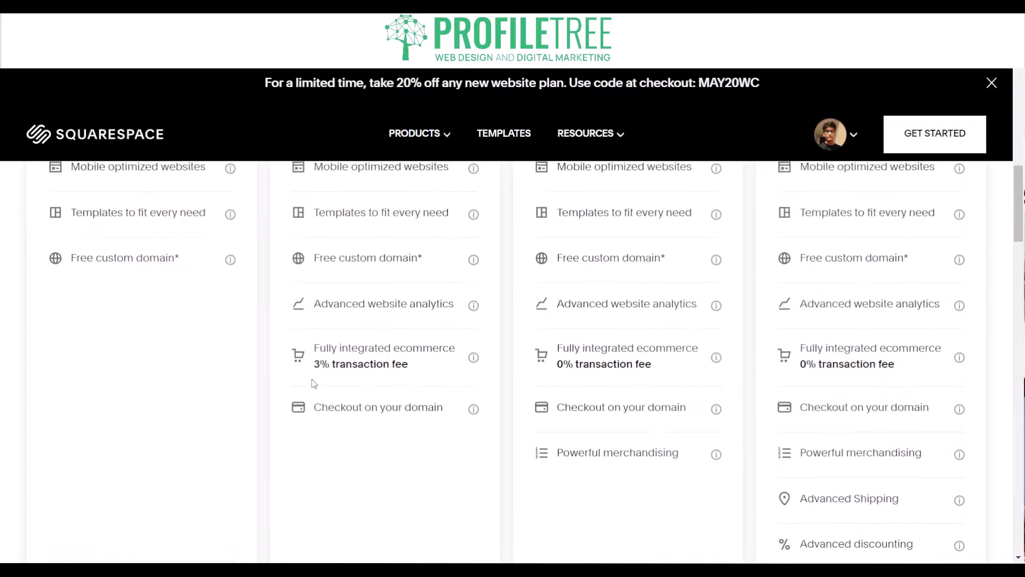
{"action": "scroll", "coordinate": [312, 415], "scroll_direction": "down", "scroll_amount": 6}
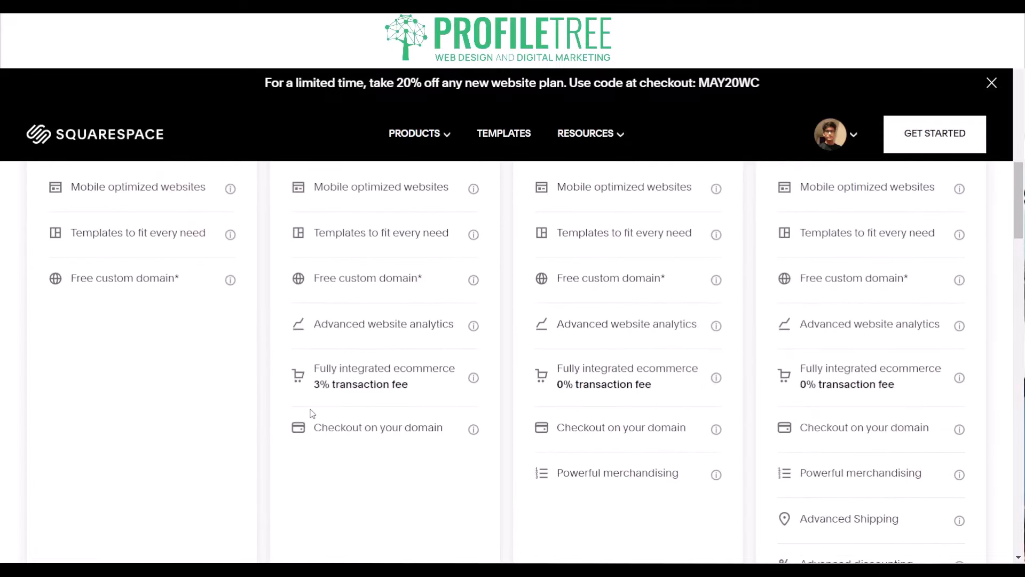
{"action": "scroll", "coordinate": [312, 414], "scroll_direction": "up", "scroll_amount": 4}
{"action": "scroll", "coordinate": [312, 414], "scroll_direction": "down", "scroll_amount": 6}
{"action": "scroll", "coordinate": [311, 411], "scroll_direction": "down", "scroll_amount": 8}
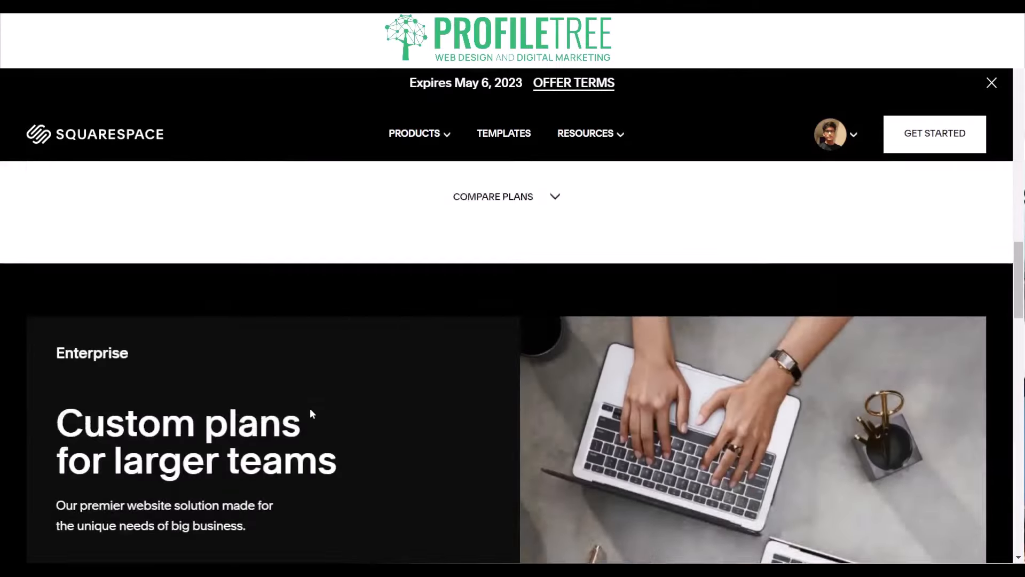
Step: Expand the Squarespace plan comparison and examine its Core, Marketing, and Commerce feature rows
{"action": "scroll", "coordinate": [311, 411], "scroll_direction": "up", "scroll_amount": 3}
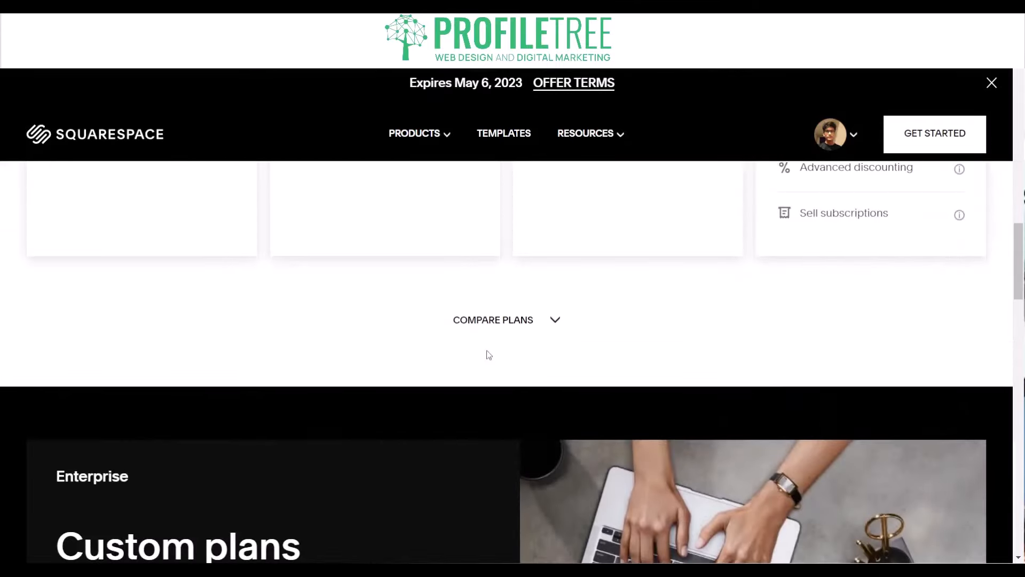
{"action": "left_click", "coordinate": [525, 320]}
{"action": "scroll", "coordinate": [255, 430], "scroll_direction": "down", "scroll_amount": 3}
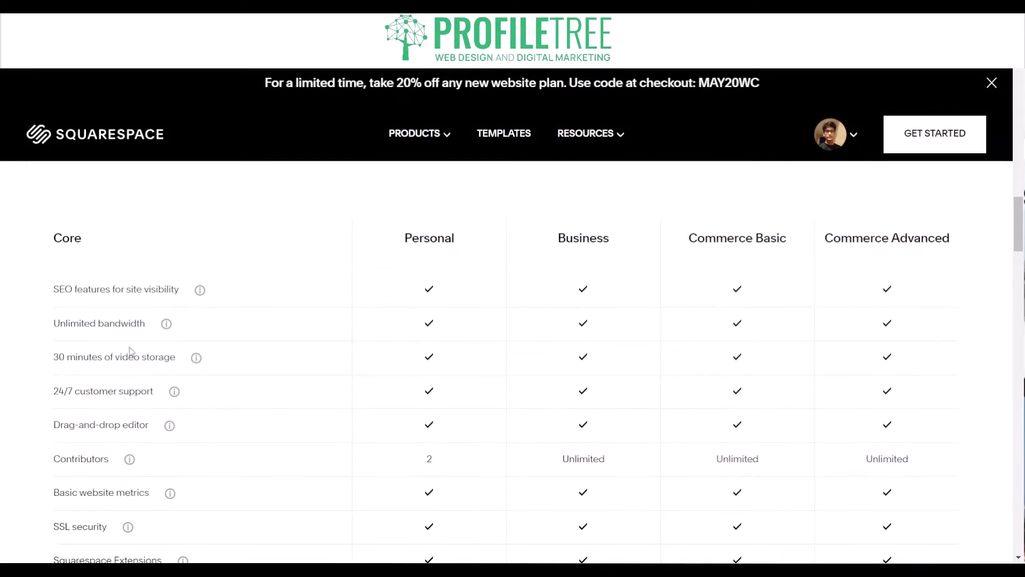
{"action": "scroll", "coordinate": [125, 373], "scroll_direction": "down", "scroll_amount": 1}
{"action": "scroll", "coordinate": [125, 372], "scroll_direction": "down", "scroll_amount": 7}
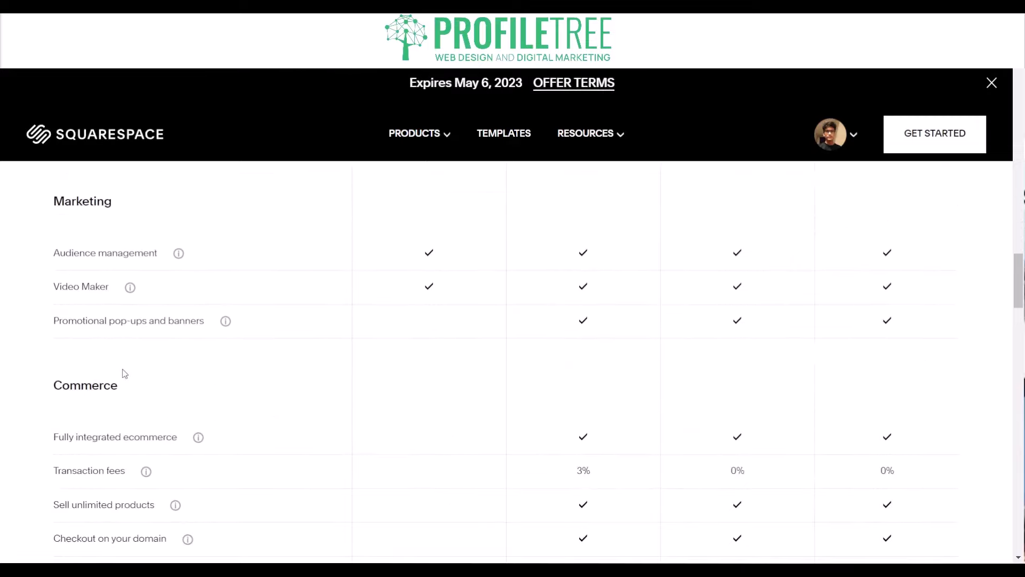
{"action": "scroll", "coordinate": [124, 373], "scroll_direction": "up", "scroll_amount": 10}
{"action": "scroll", "coordinate": [125, 373], "scroll_direction": "down", "scroll_amount": 5}
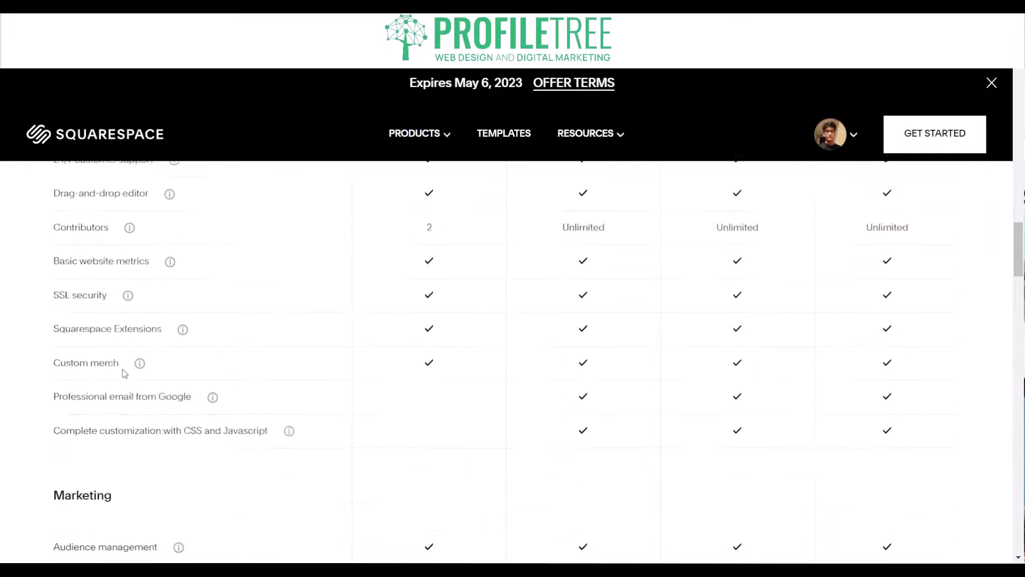
{"action": "scroll", "coordinate": [125, 373], "scroll_direction": "down", "scroll_amount": 14}
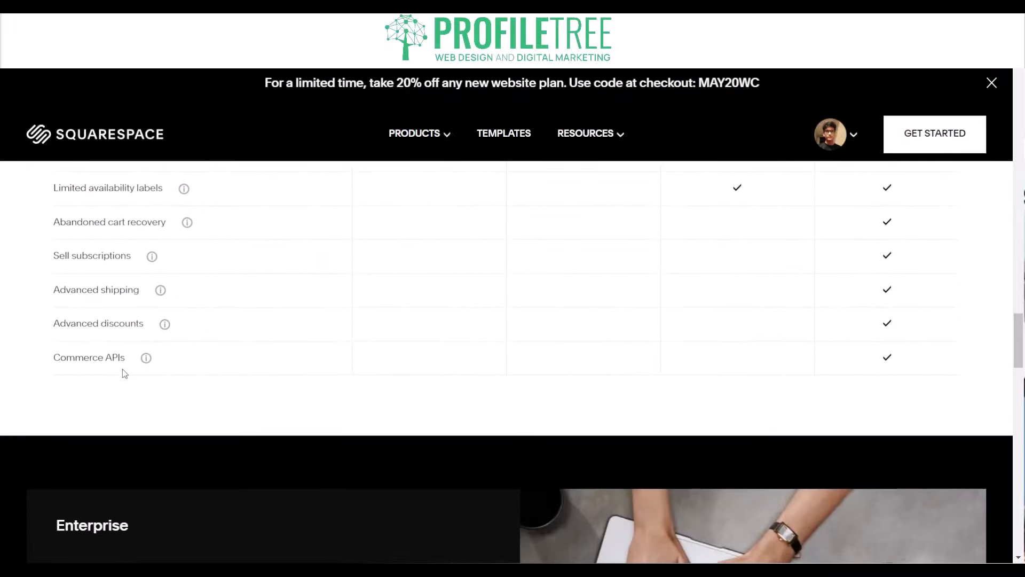
{"action": "scroll", "coordinate": [125, 373], "scroll_direction": "up", "scroll_amount": 18}
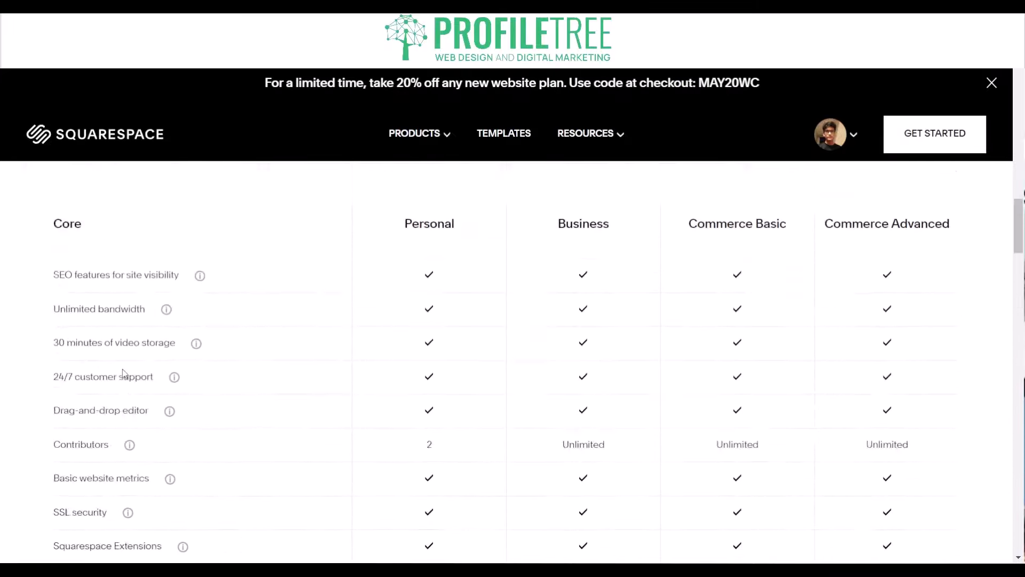
{"action": "scroll", "coordinate": [125, 373], "scroll_direction": "up", "scroll_amount": 5}
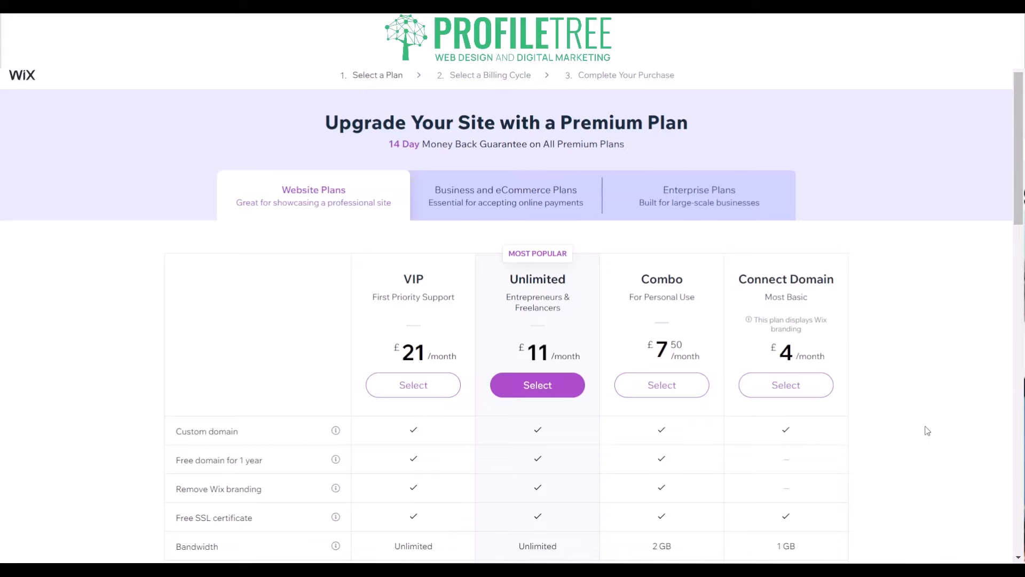
Step: Switch to the Wix premium plans page and look over the Website Plans' prices and features
{"action": "scroll", "coordinate": [928, 430], "scroll_direction": "down", "scroll_amount": 6}
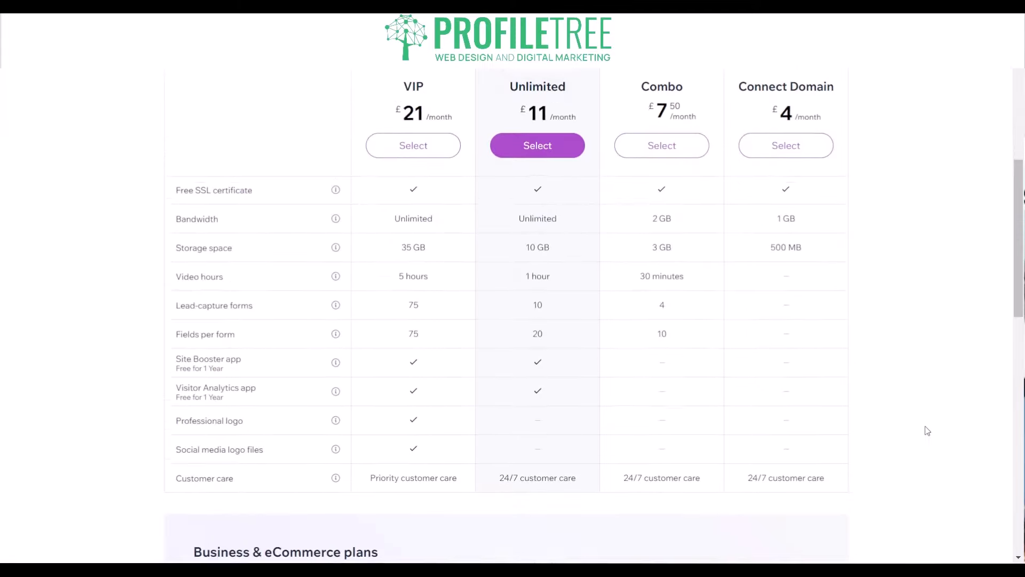
{"action": "scroll", "coordinate": [928, 430], "scroll_direction": "up", "scroll_amount": 4}
{"action": "scroll", "coordinate": [928, 430], "scroll_direction": "up", "scroll_amount": 2}
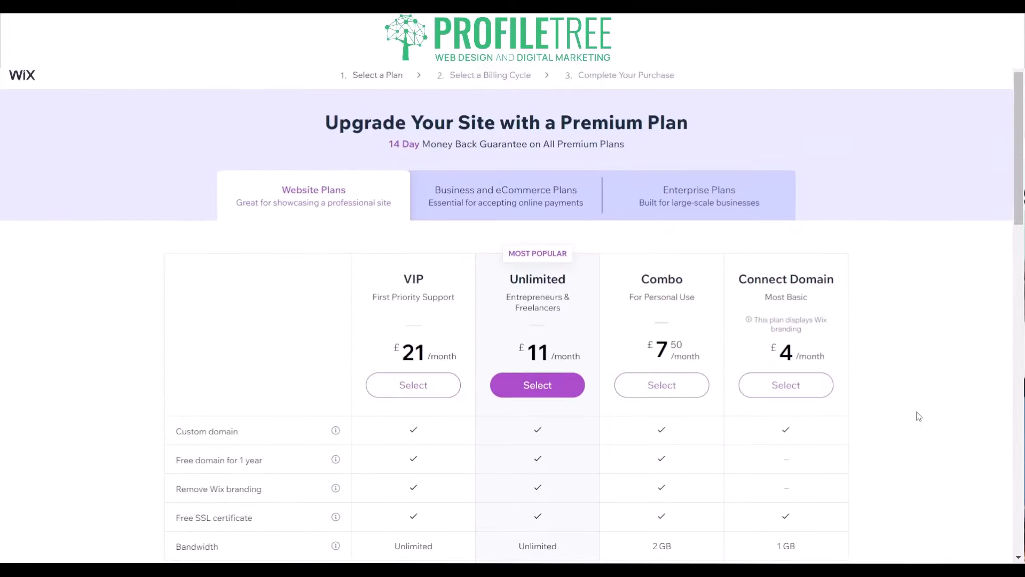
Step: Show the Wix Business and eCommerce Plans and review their prices and Complete eCommerce Platform features
{"action": "left_click", "coordinate": [542, 195]}
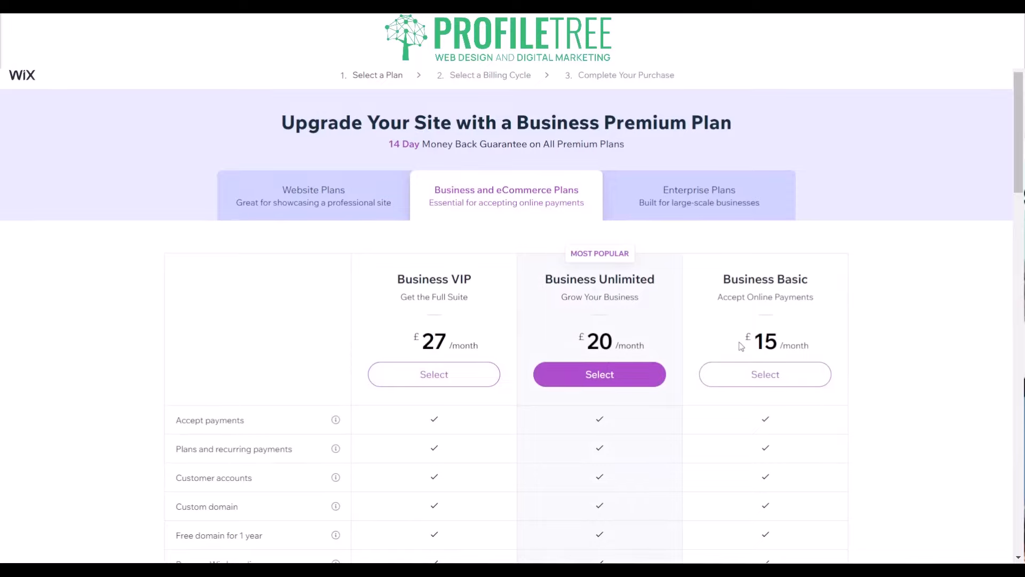
{"action": "scroll", "coordinate": [739, 341], "scroll_direction": "down", "scroll_amount": 10}
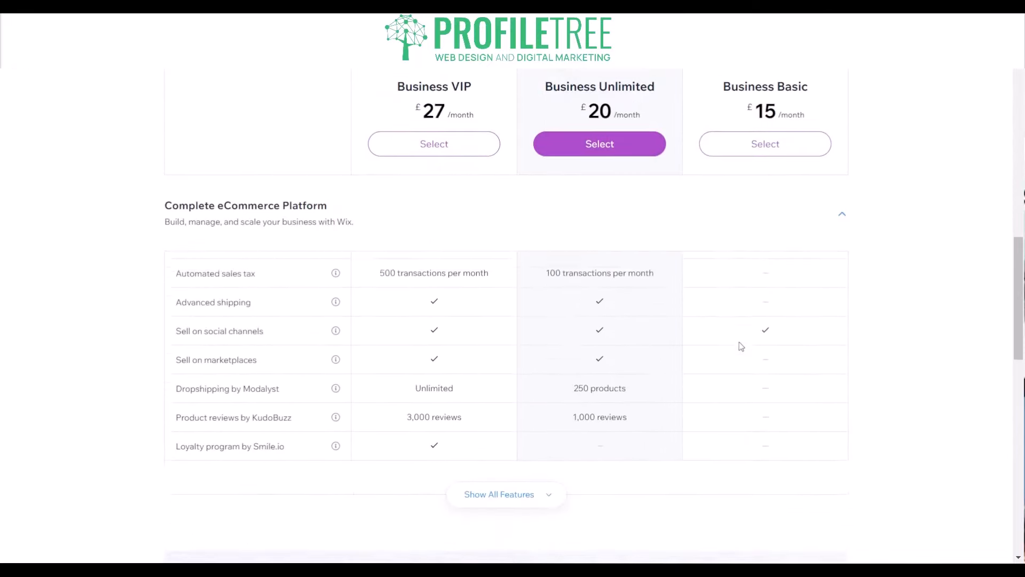
{"action": "scroll", "coordinate": [741, 346], "scroll_direction": "down", "scroll_amount": 6}
{"action": "scroll", "coordinate": [741, 346], "scroll_direction": "up", "scroll_amount": 7}
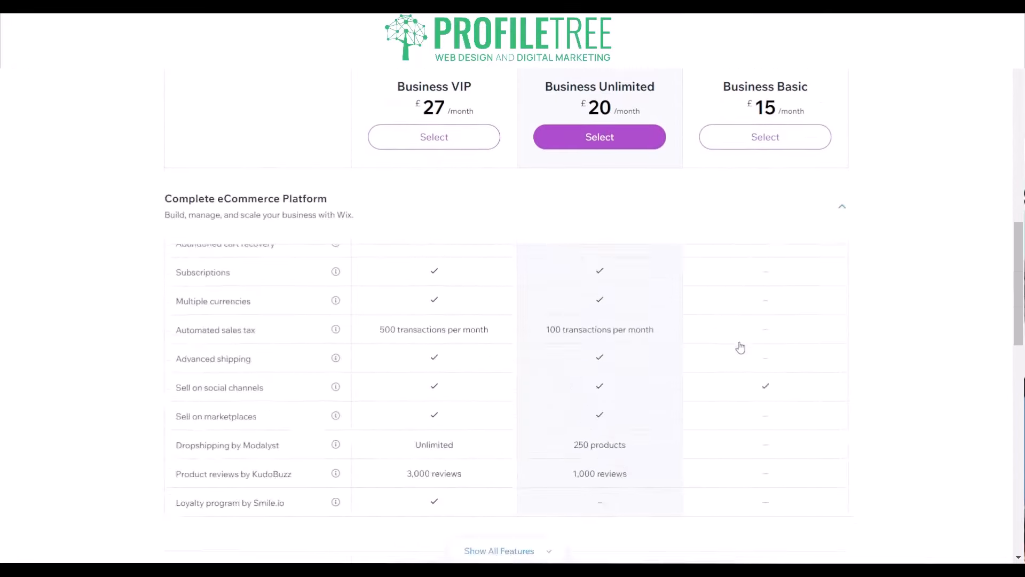
{"action": "scroll", "coordinate": [740, 347], "scroll_direction": "up", "scroll_amount": 10}
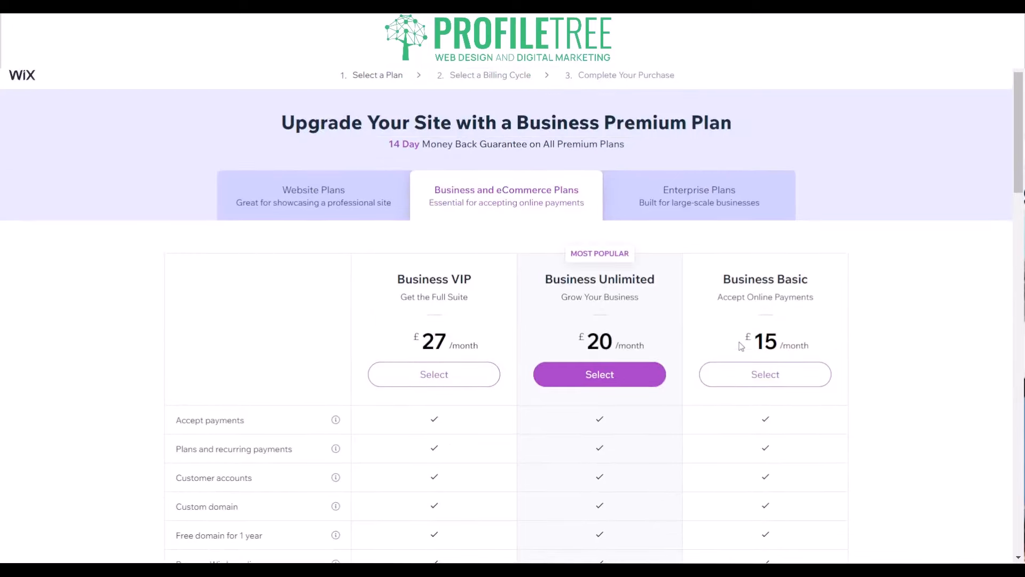
Step: Return to the Website Plans and check their feature table down to the customer care row and pricing notes
{"action": "left_click", "coordinate": [358, 216]}
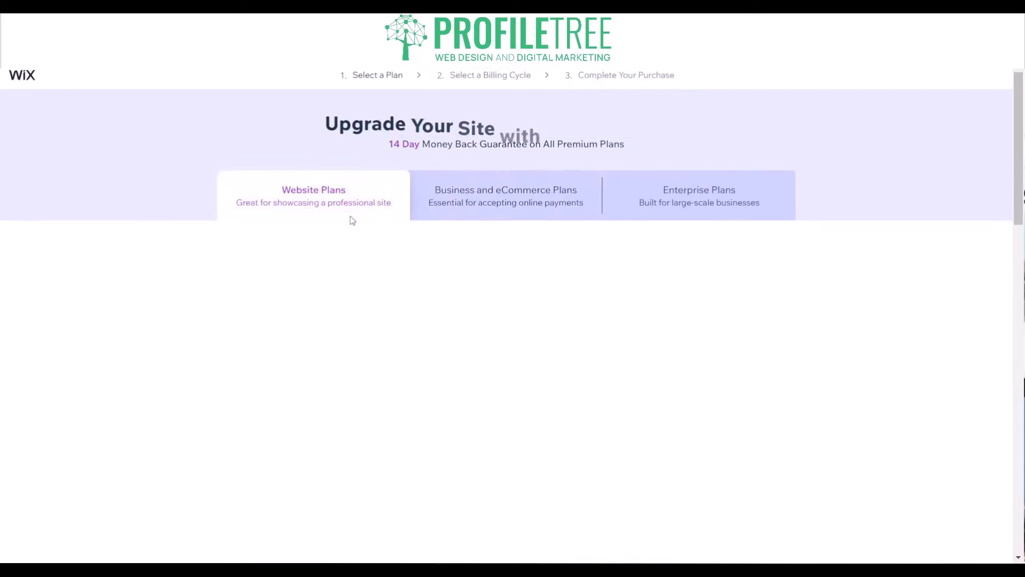
{"action": "scroll", "coordinate": [485, 428], "scroll_direction": "down", "scroll_amount": 5}
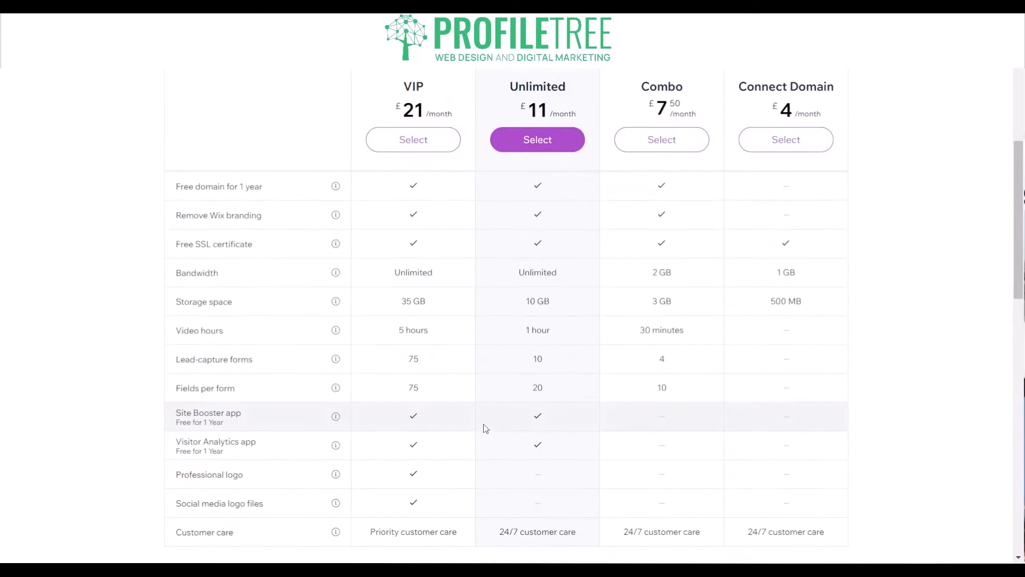
{"action": "scroll", "coordinate": [483, 425], "scroll_direction": "down", "scroll_amount": 4}
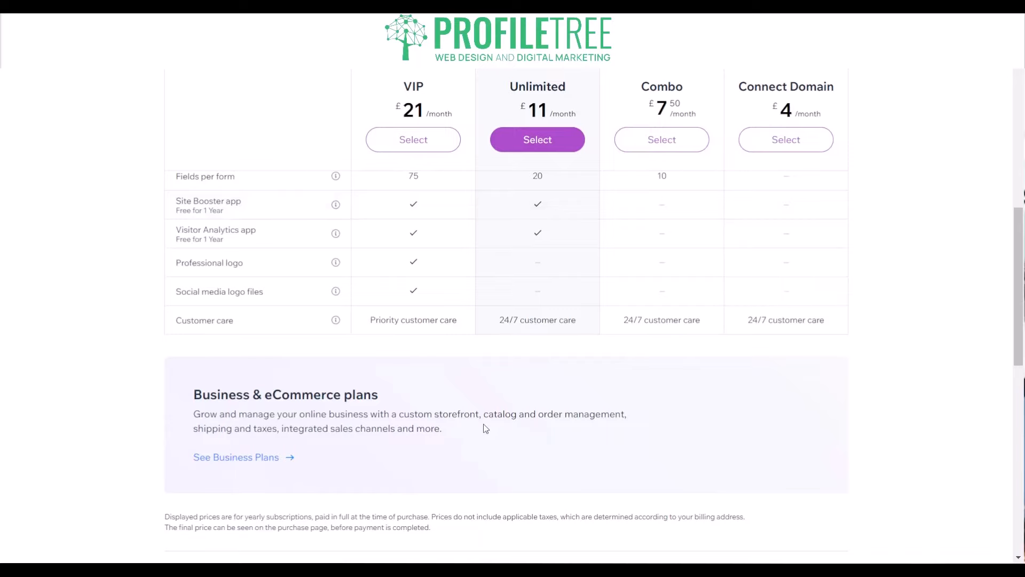
{"action": "scroll", "coordinate": [482, 424], "scroll_direction": "up", "scroll_amount": 10}
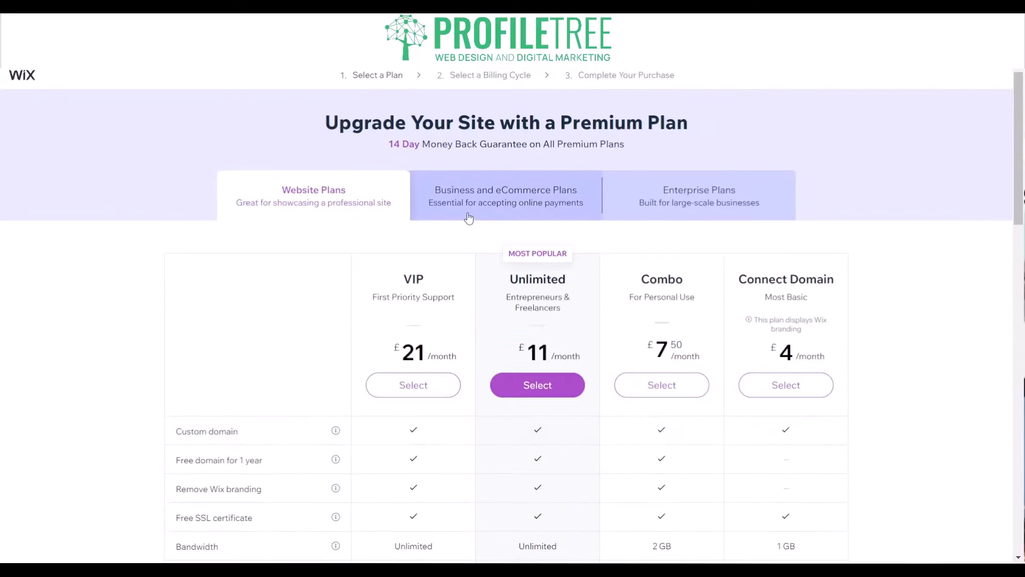
Step: Reopen the Business and eCommerce Plans and examine their storage, video, form, and selling features again
{"action": "left_click", "coordinate": [469, 218]}
{"action": "scroll", "coordinate": [488, 443], "scroll_direction": "down", "scroll_amount": 3}
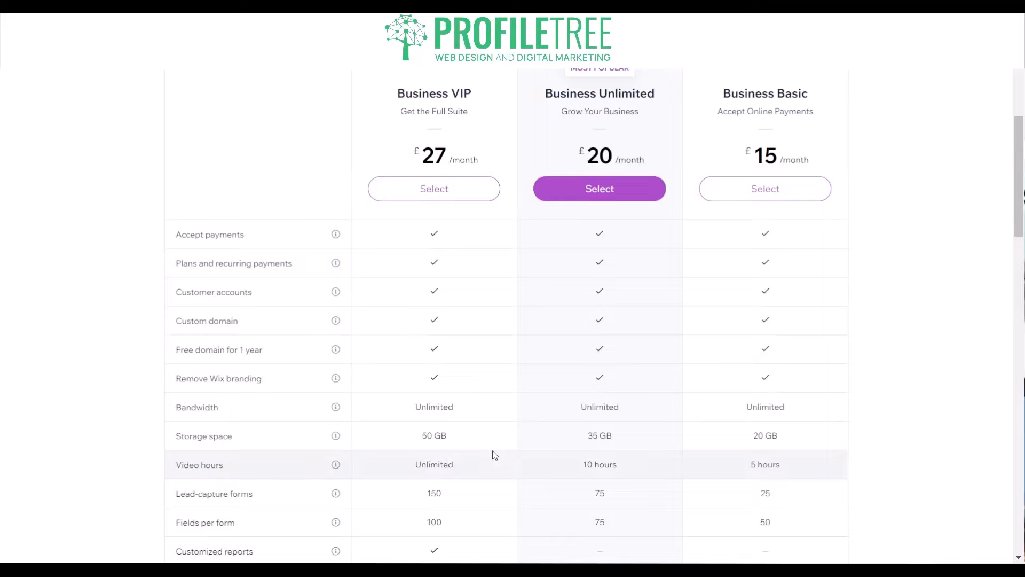
{"action": "scroll", "coordinate": [493, 454], "scroll_direction": "down", "scroll_amount": 10}
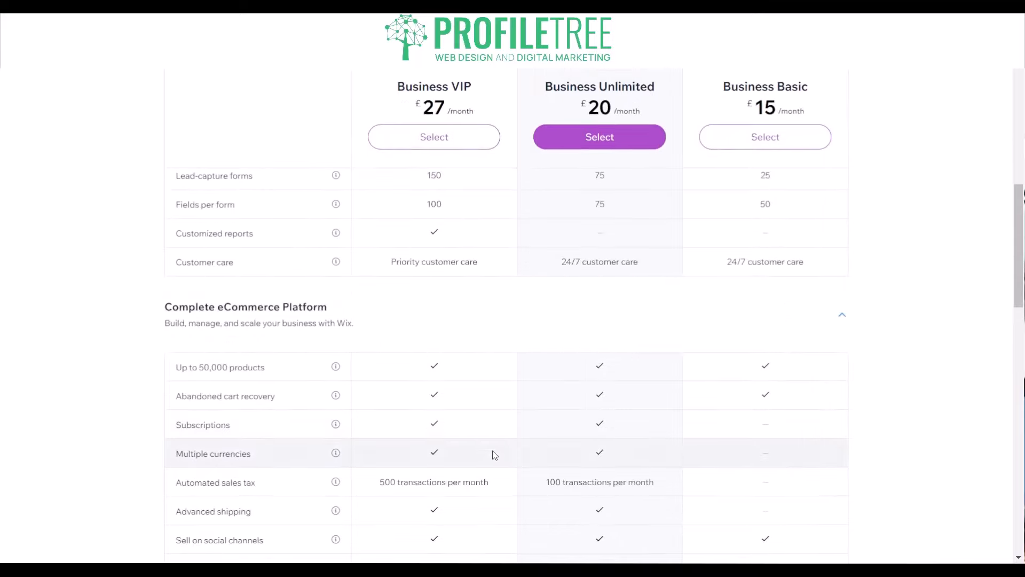
{"action": "scroll", "coordinate": [493, 452], "scroll_direction": "up", "scroll_amount": 10}
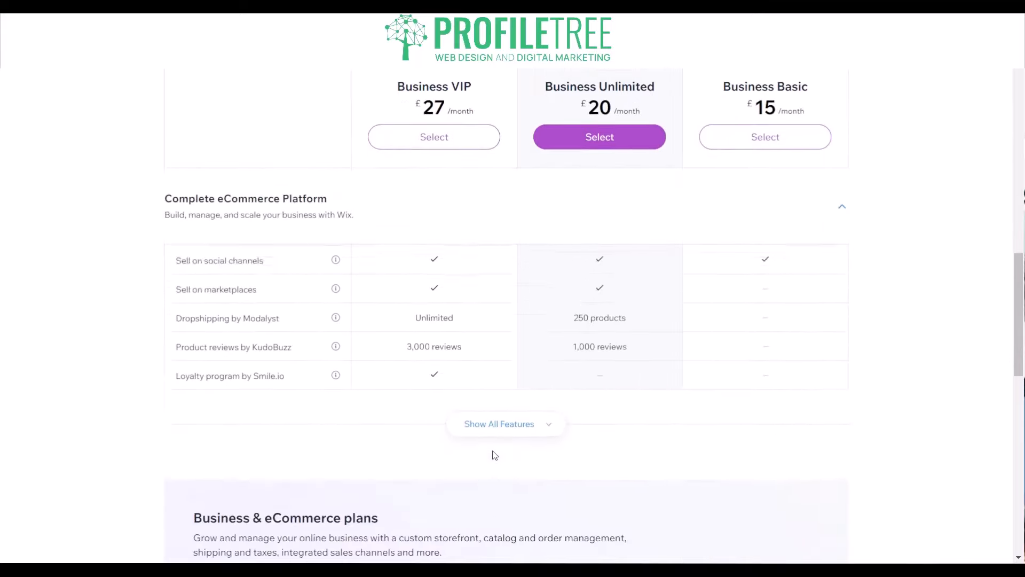